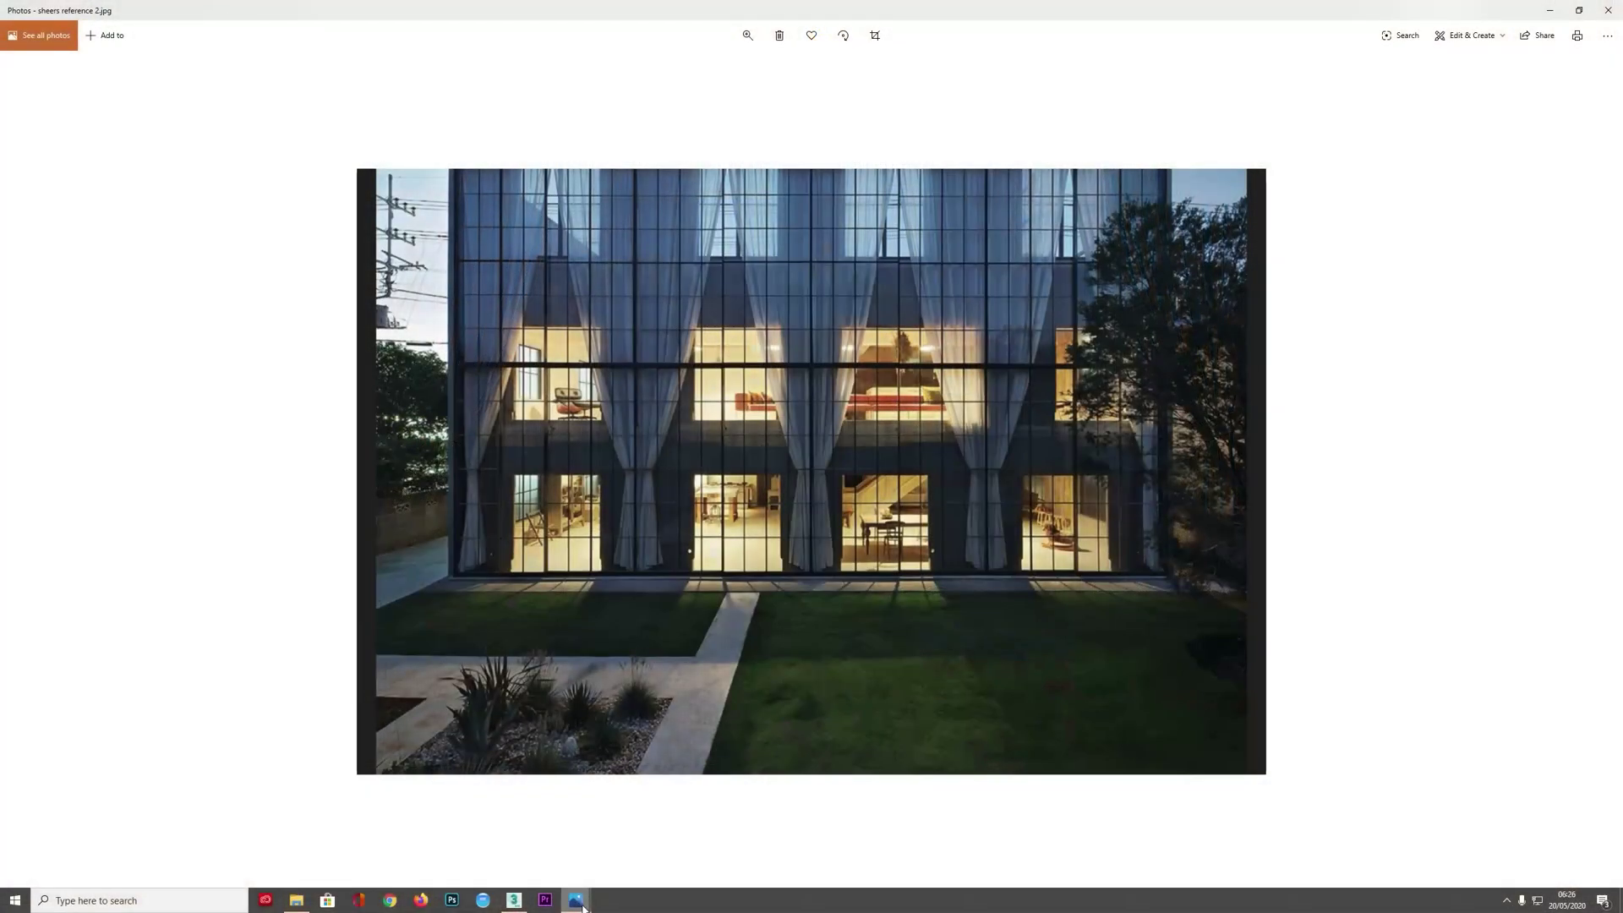
# - Look at the photo sheers reference 1.jpg, then switch back to the bedroom scene in 3ds Max
pyautogui.moveTo(576, 900)
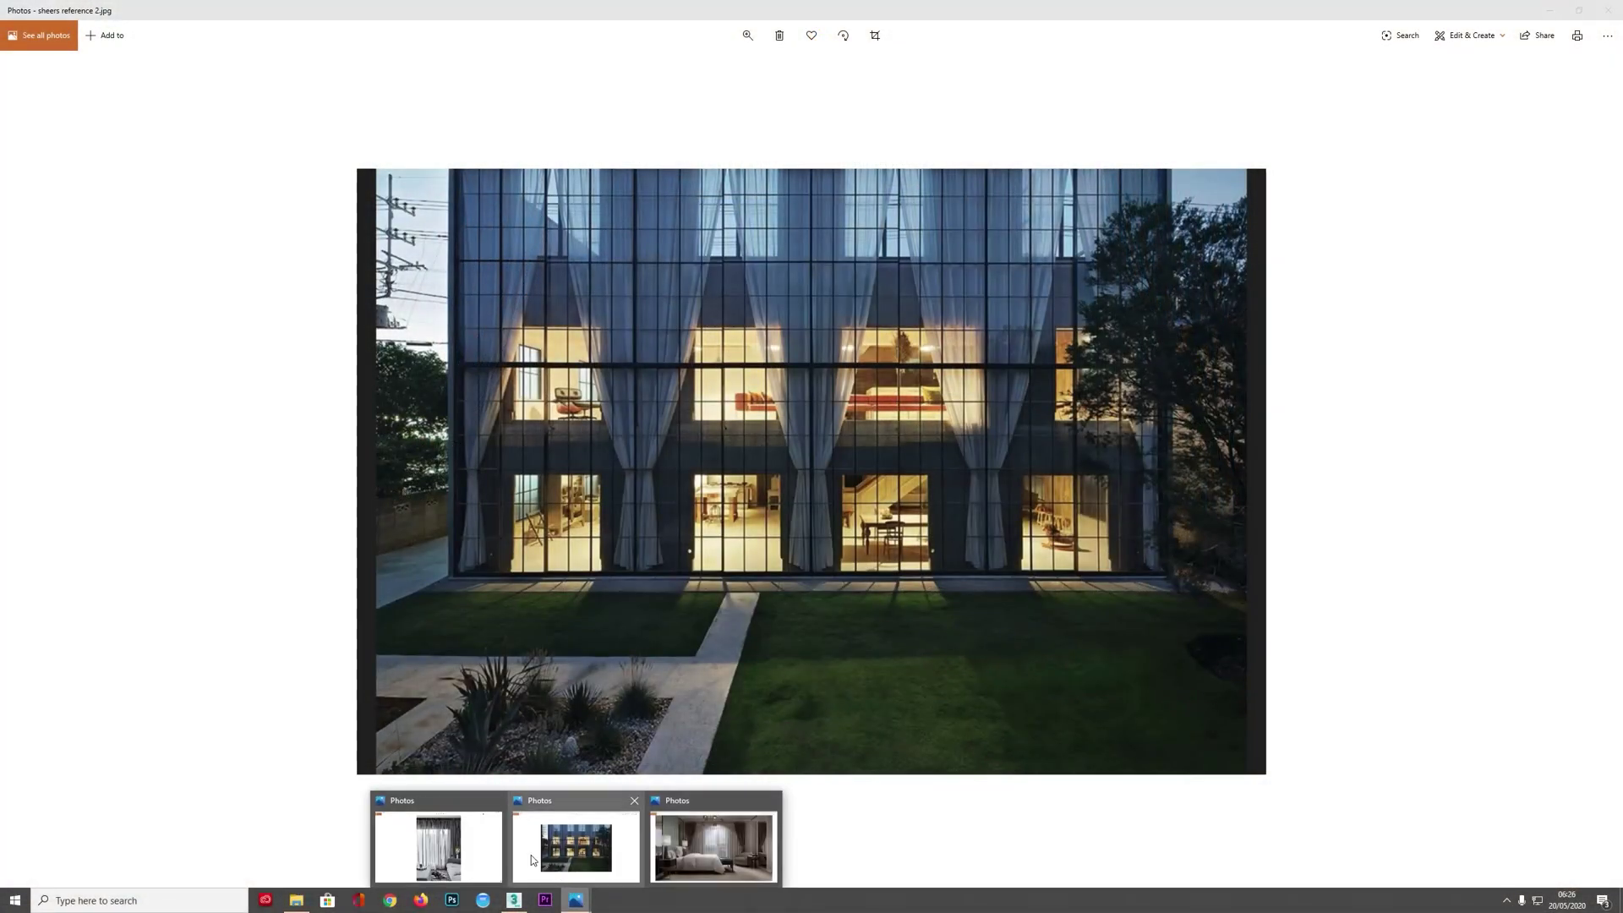
pyautogui.click(485, 846)
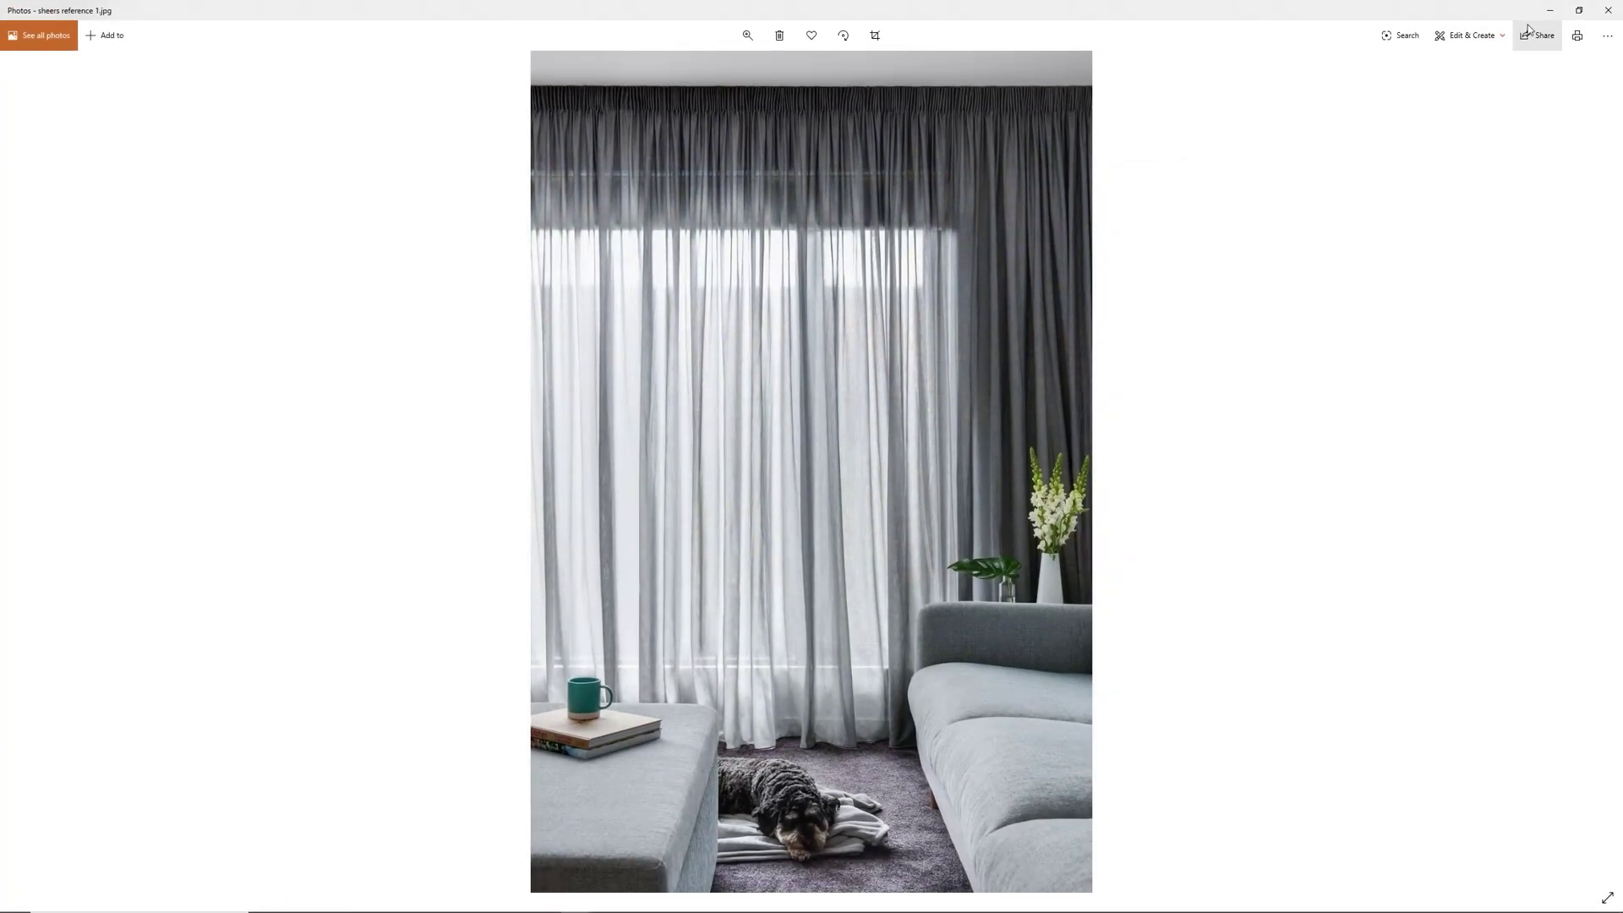
pyautogui.click(1550, 10)
pyautogui.click(1550, 10)
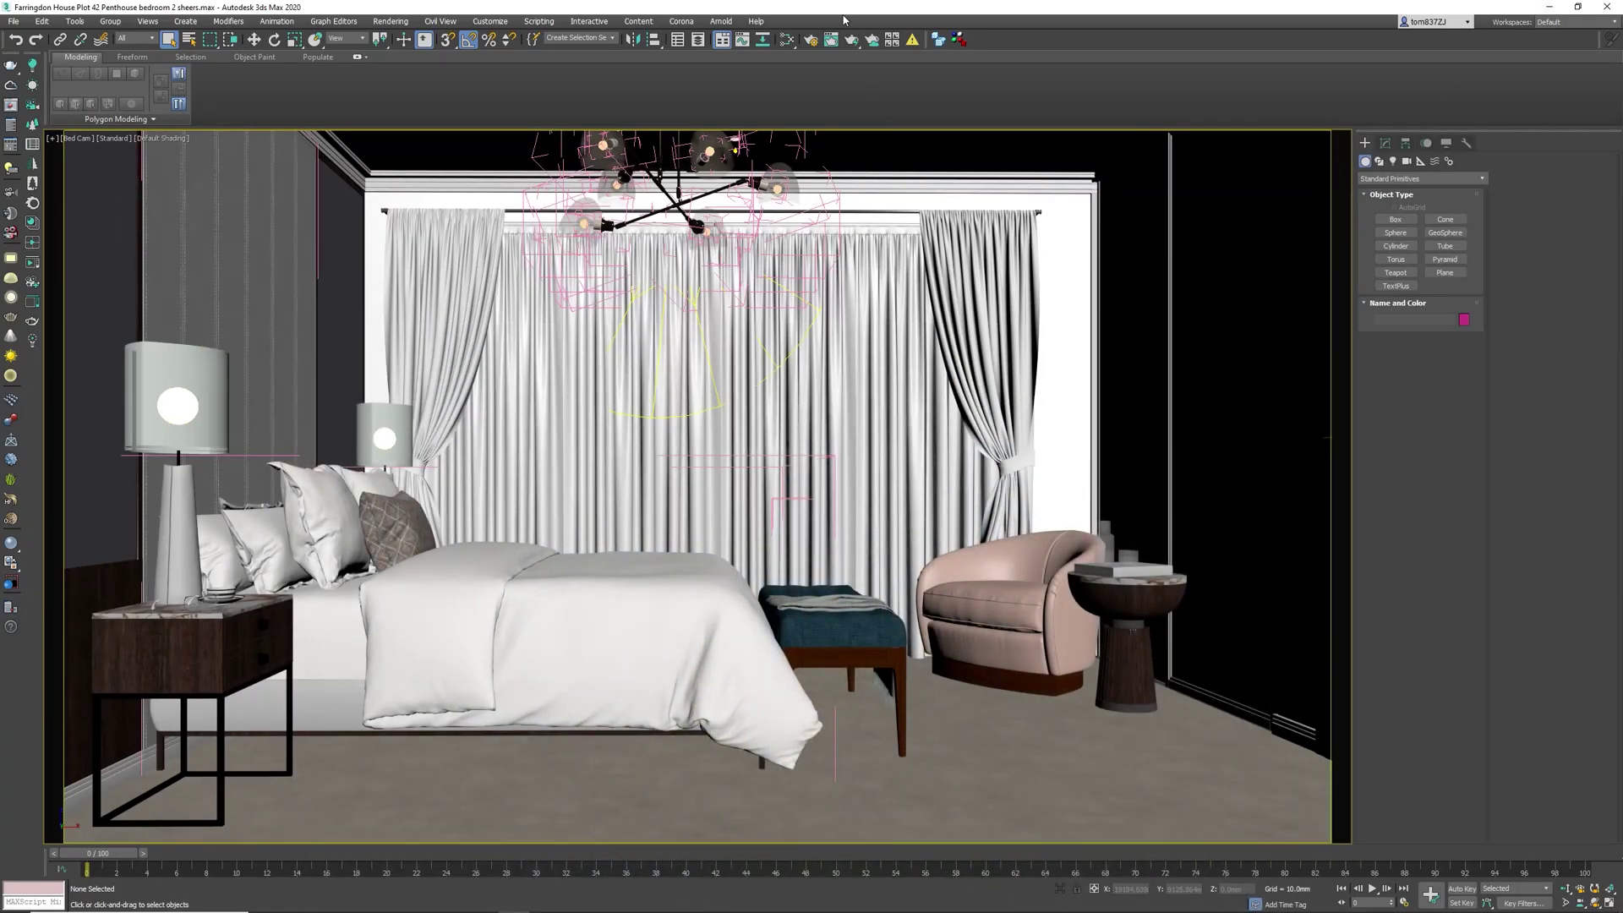
# - Add a new CoronaMtl node beside the existing fabric material in the Slate Material Editor
pyautogui.click(787, 40)
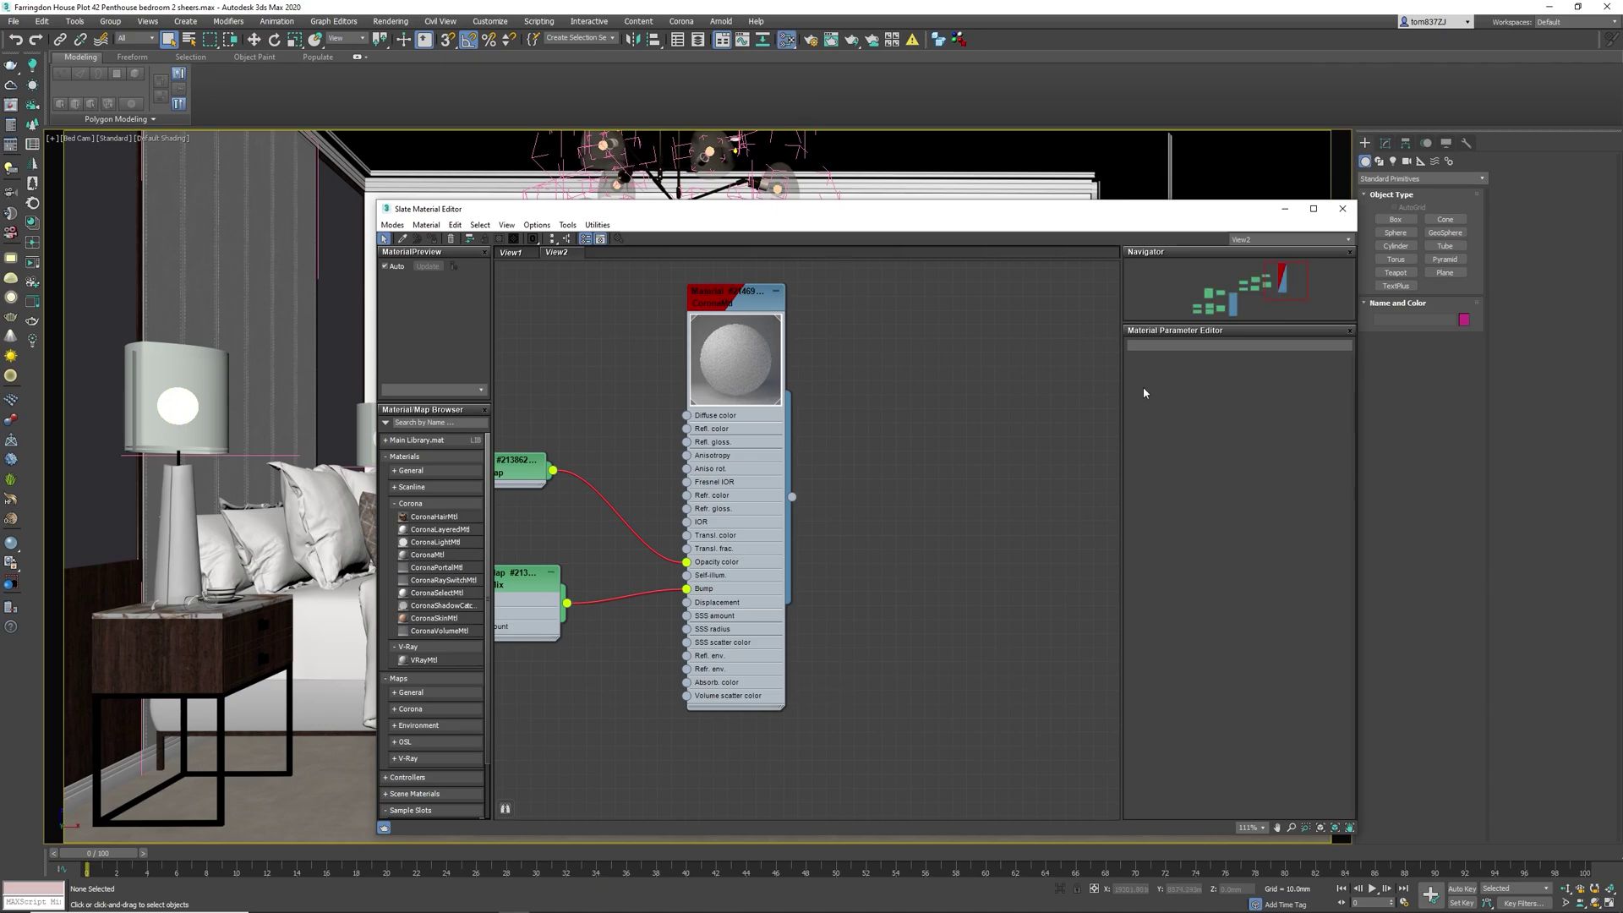
pyautogui.moveTo(892, 219); pyautogui.dragTo(827, 177)
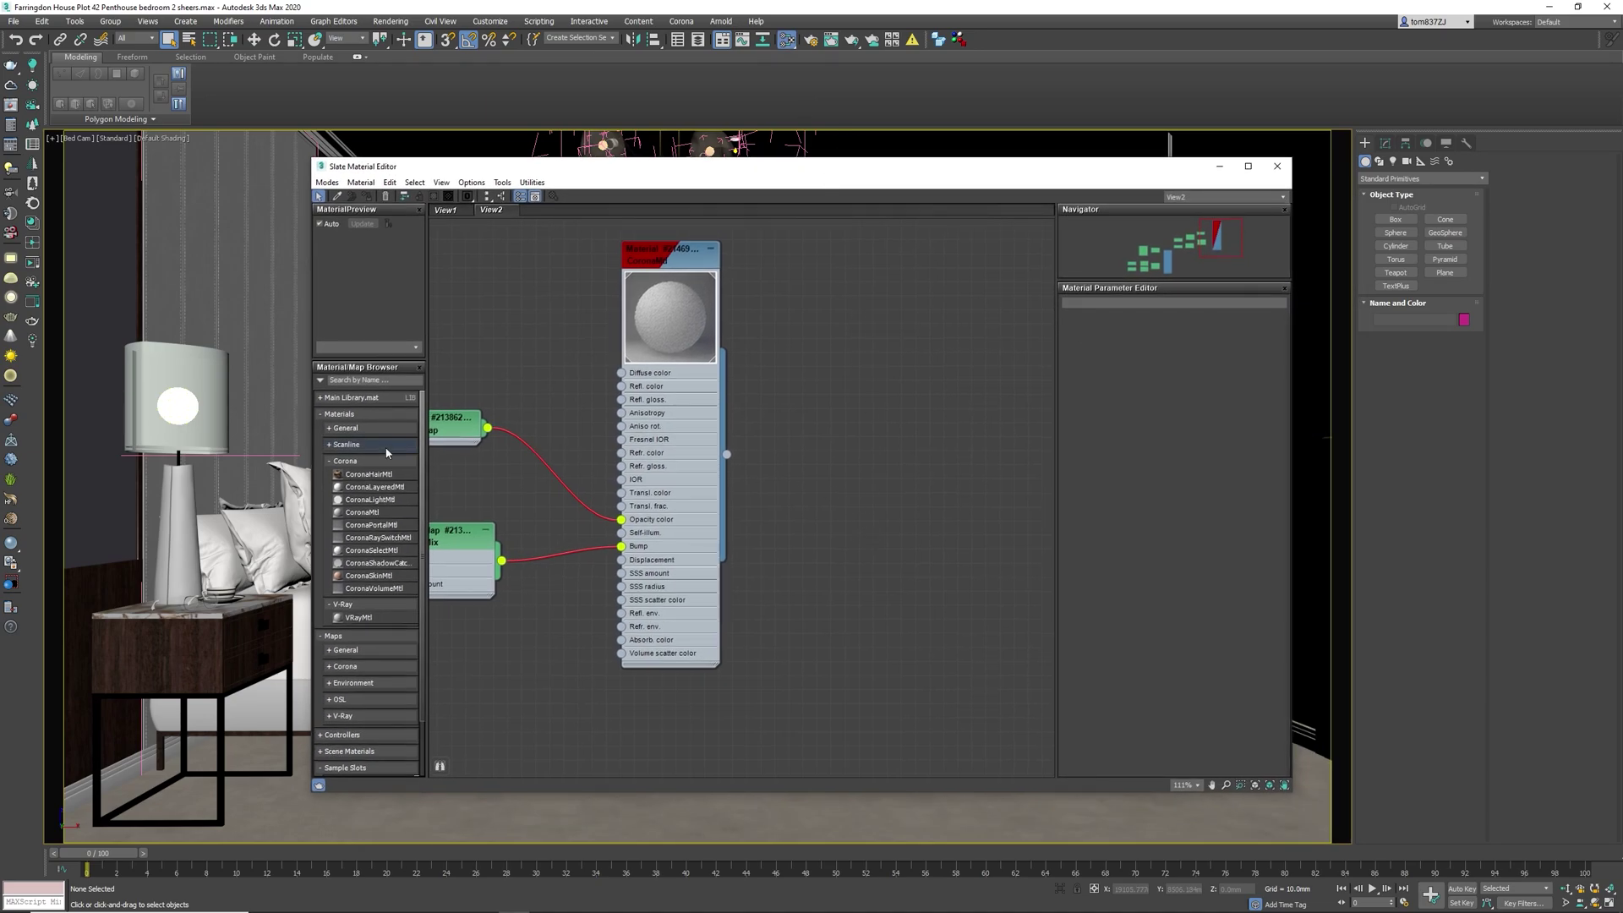
pyautogui.doubleClick(369, 512)
pyautogui.moveTo(744, 440); pyautogui.dragTo(958, 464)
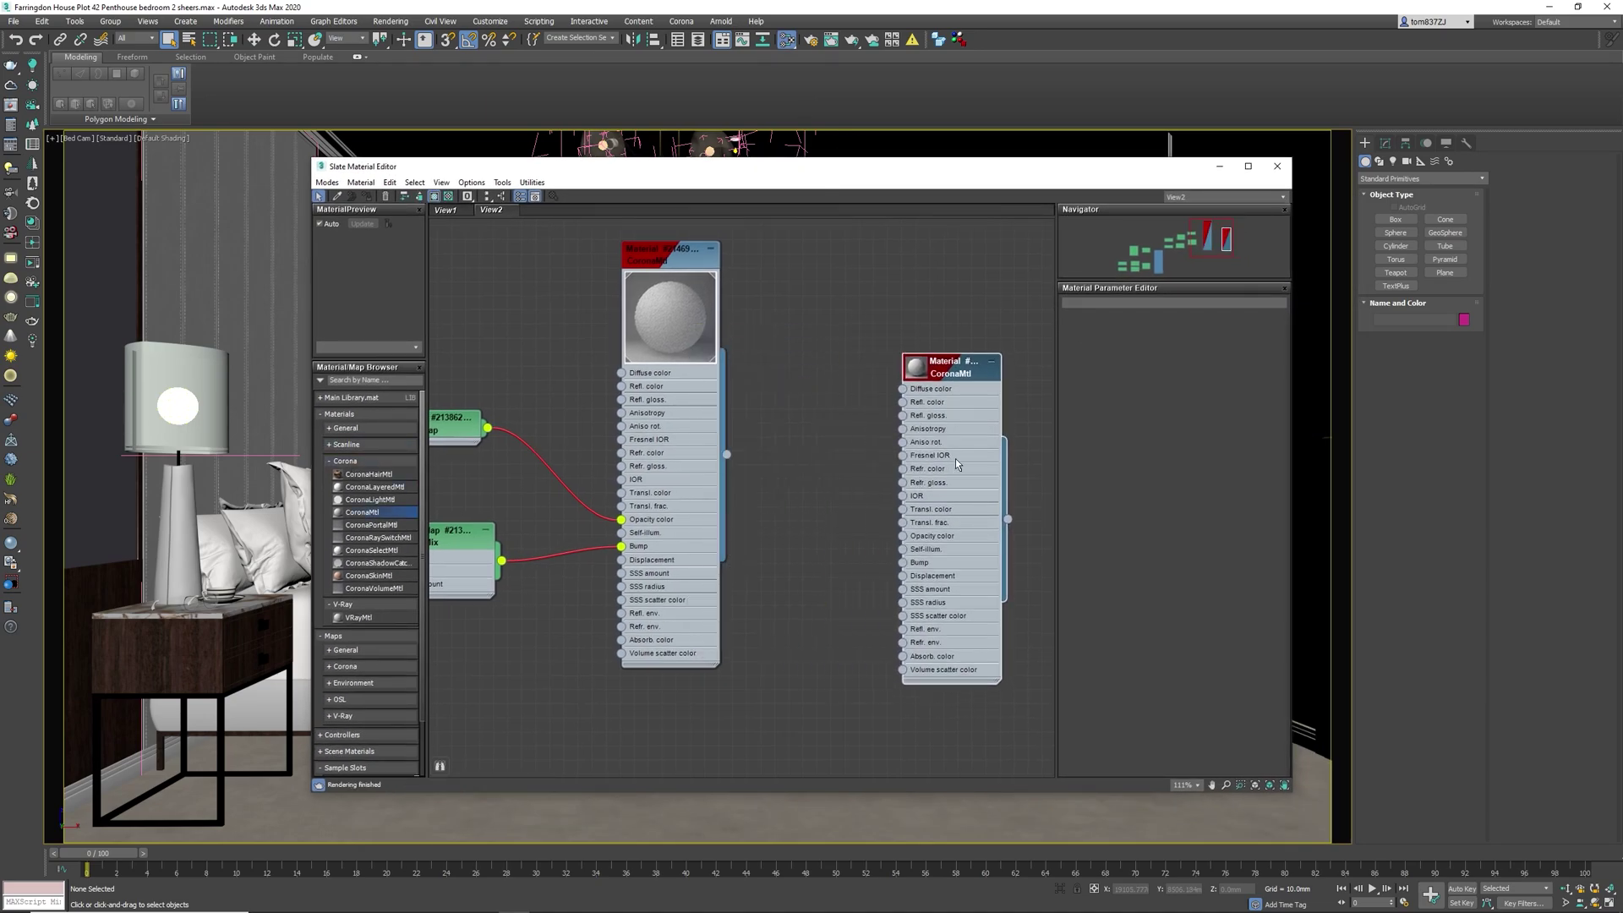
pyautogui.moveTo(958, 464); pyautogui.dragTo(738, 450, button='middle')
# - Set the new CoronaMtl's translucency fraction to 0.39
pyautogui.doubleClick(753, 455)
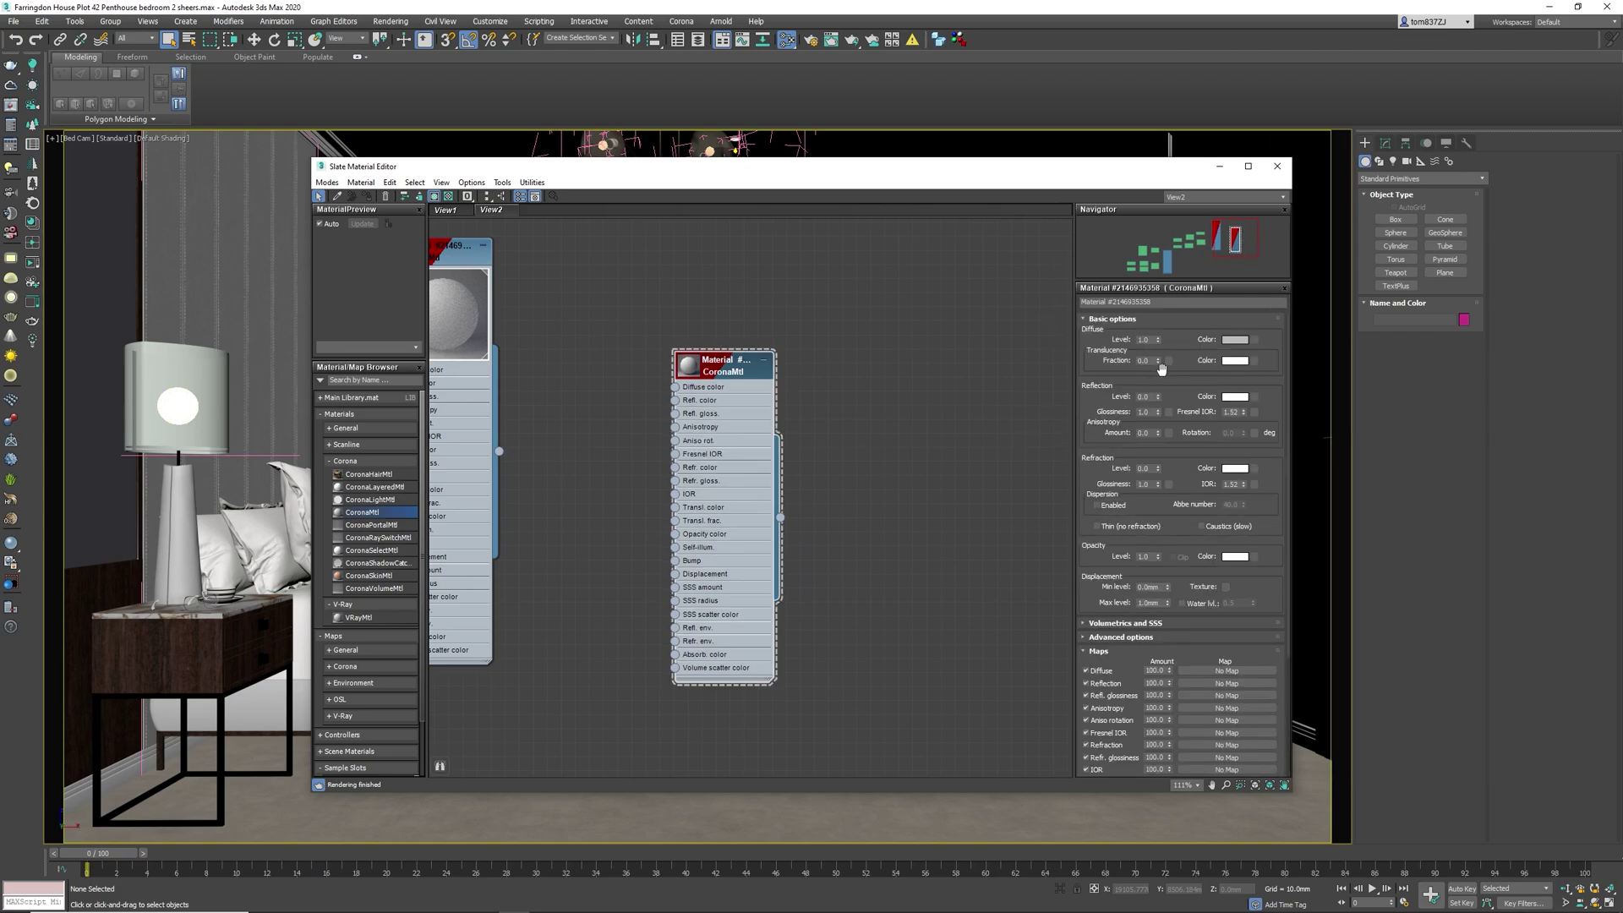
pyautogui.doubleClick(1149, 361)
pyautogui.write('0.39')
pyautogui.press('Return')
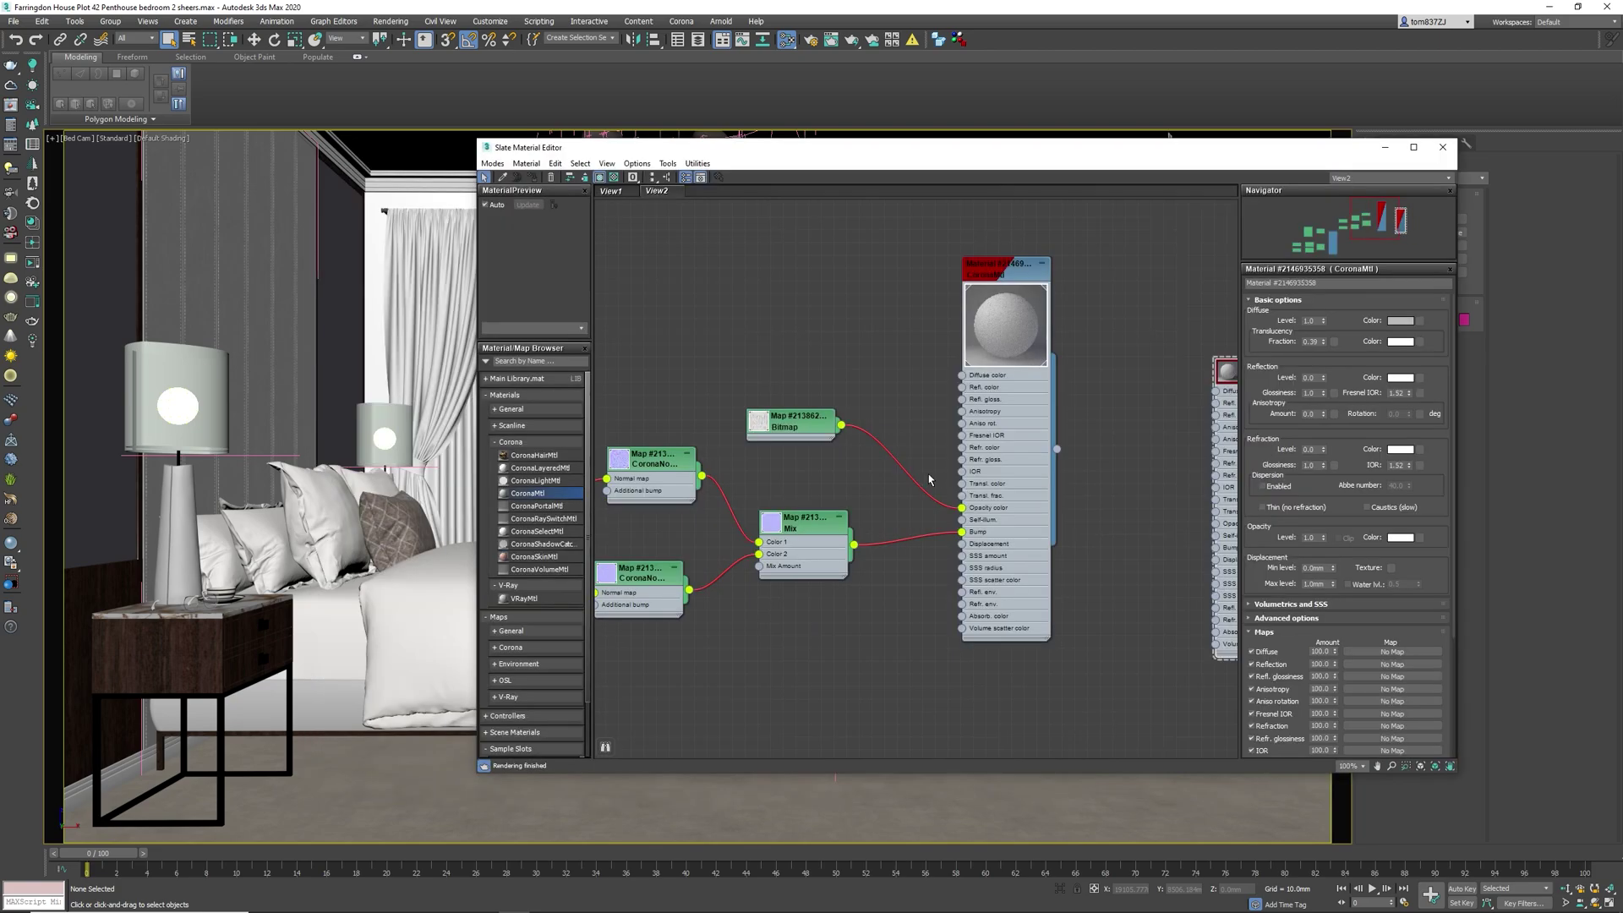
# - Inspect the image of the fabric opacity bitmap that feeds the existing material's opacity, then close it
pyautogui.moveTo(970, 523); pyautogui.dragTo(798, 507, button='middle')
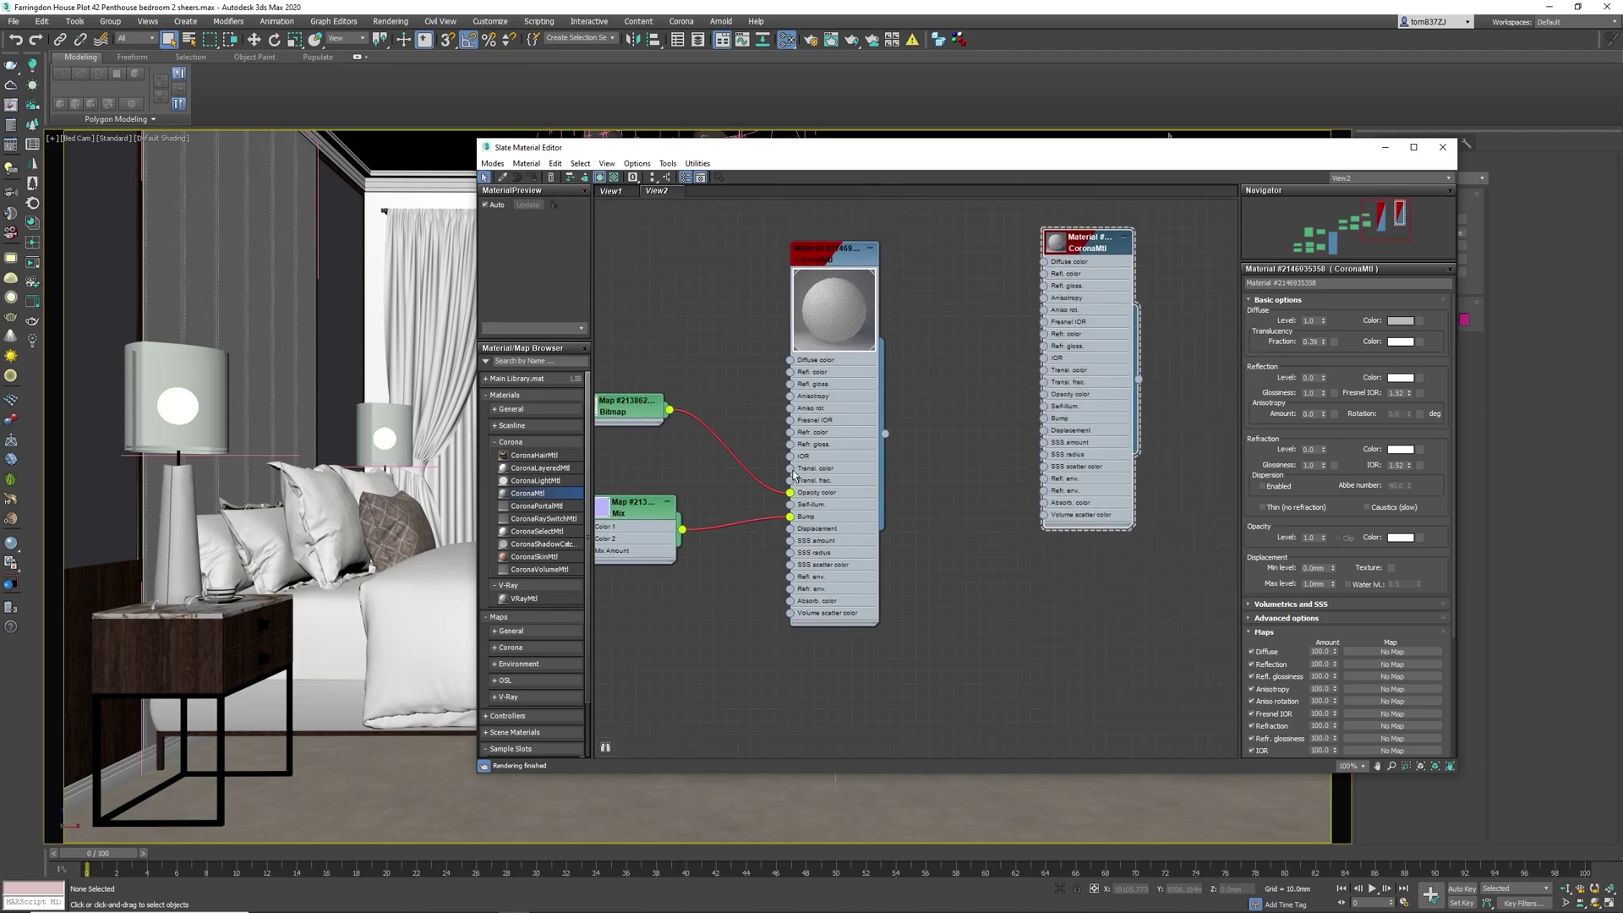
pyautogui.moveTo(642, 414); pyautogui.dragTo(773, 438, button='middle')
pyautogui.doubleClick(753, 432)
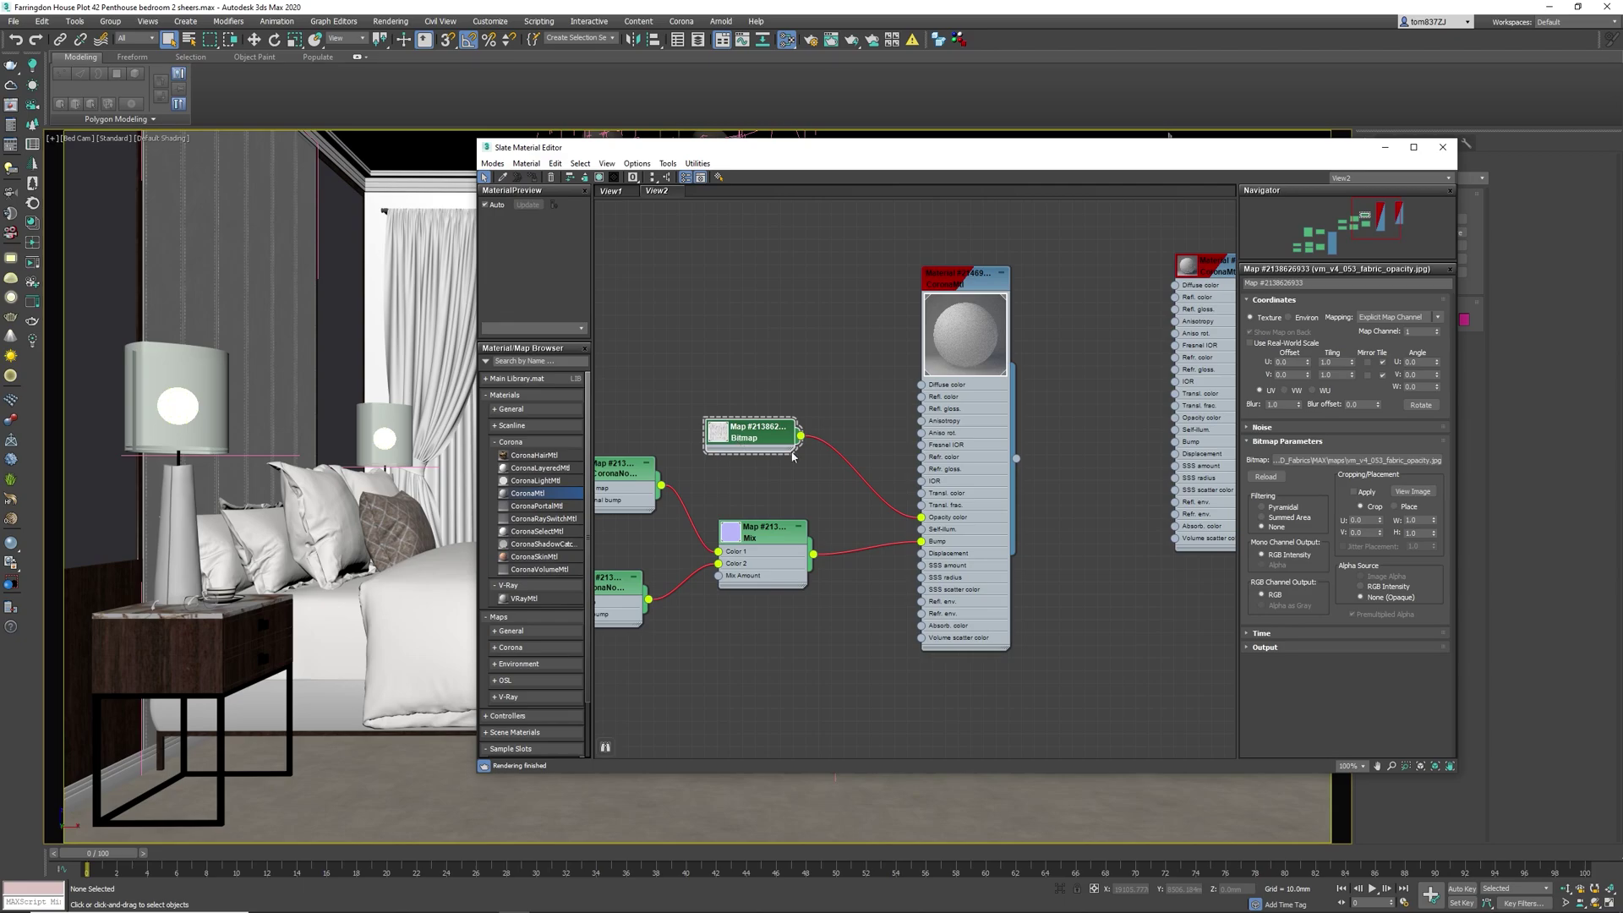
pyautogui.click(1412, 492)
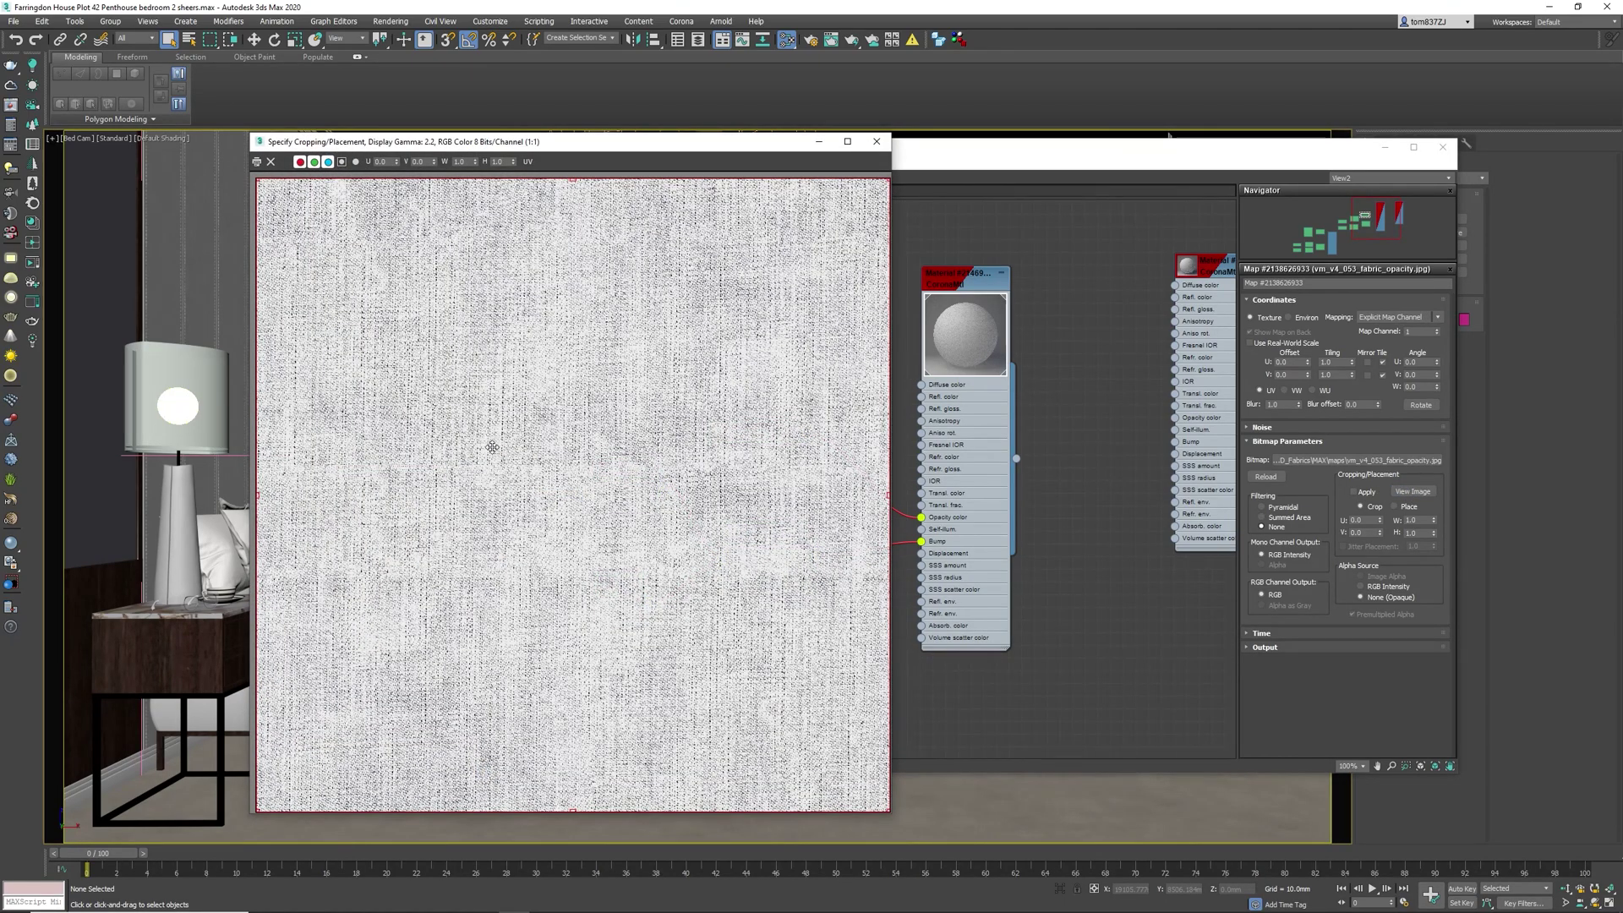
pyautogui.click(877, 141)
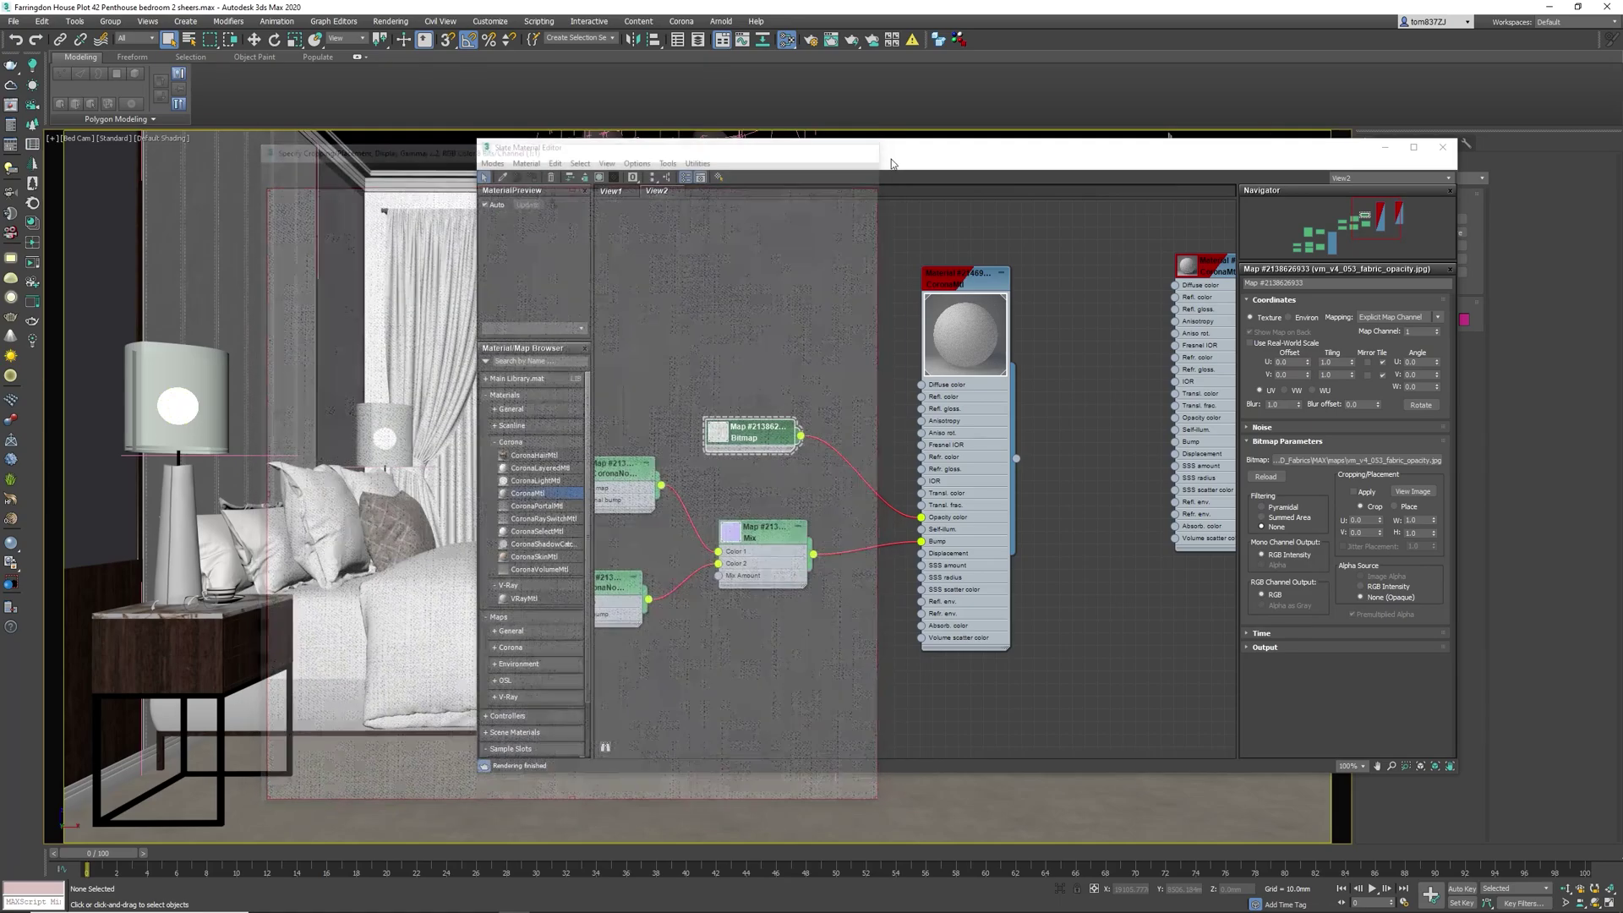
# - Start a Corona interactive render of the Bed Cam view from the render setup
pyautogui.click(810, 39)
pyautogui.moveTo(862, 89); pyautogui.dragTo(1020, 88)
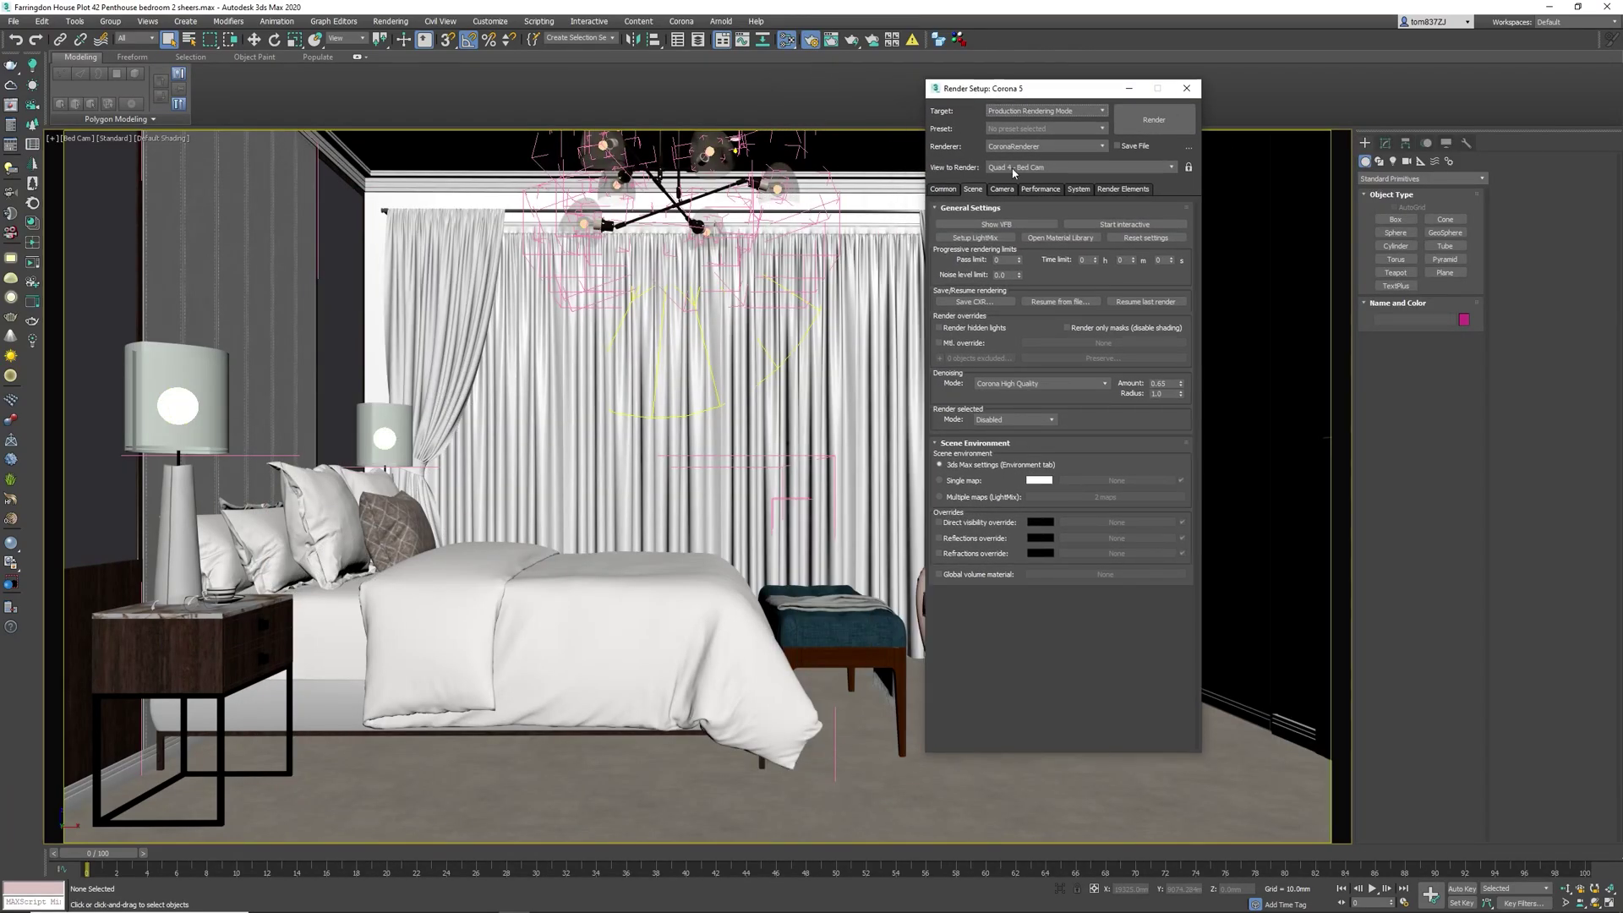
pyautogui.click(1123, 223)
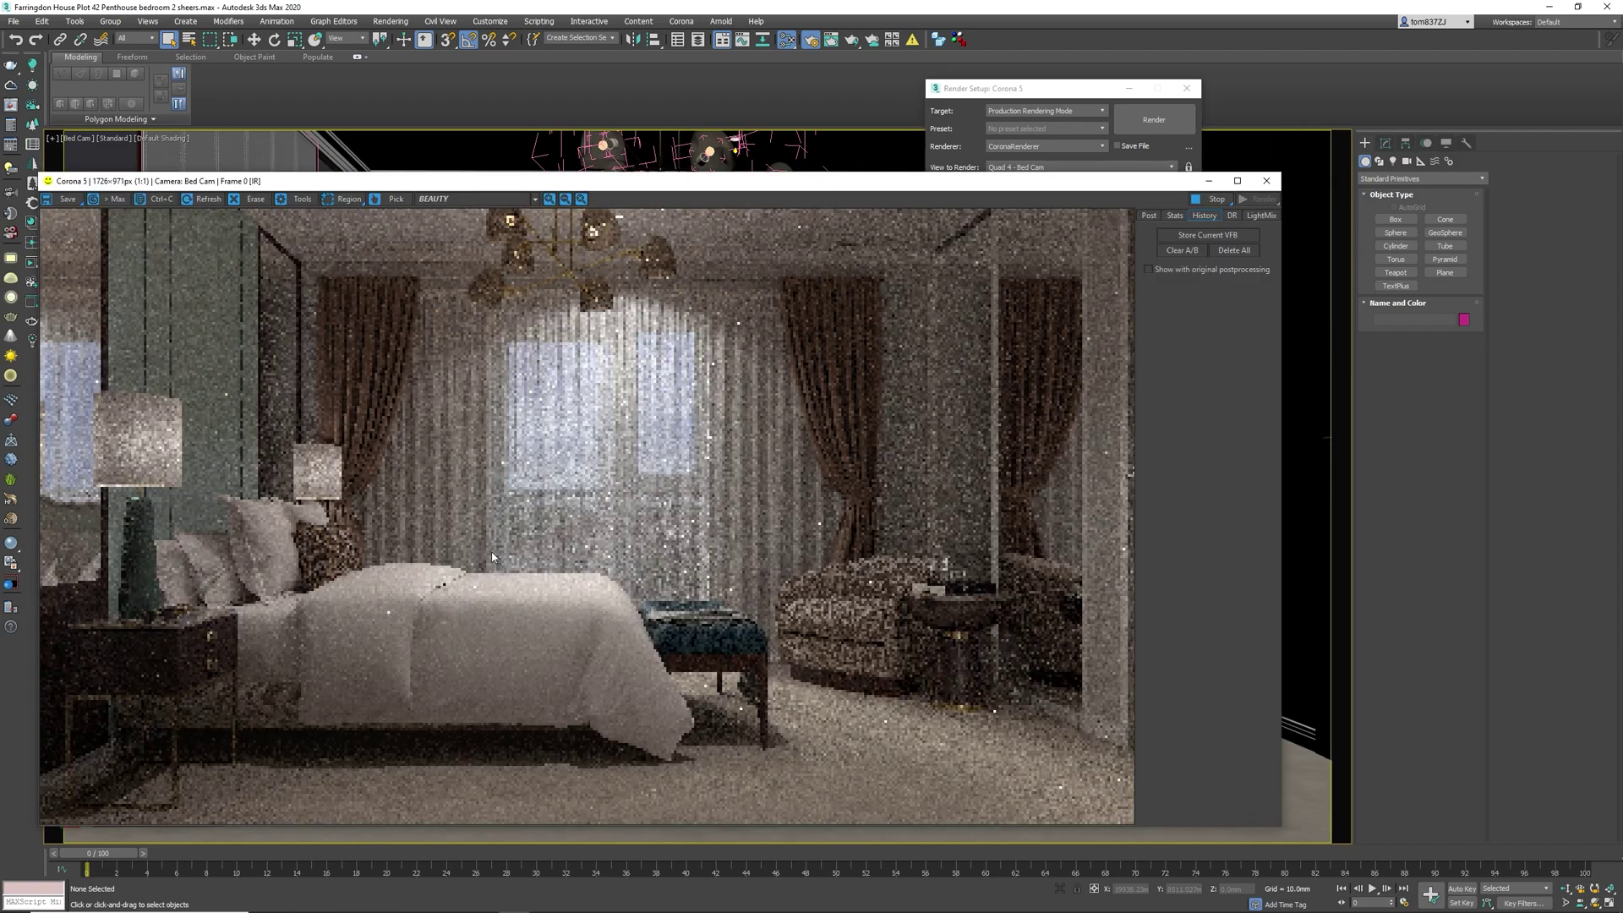
# - Select the sheer curtain objects across the window in the camera view and display the edges of shaded faces
pyautogui.moveTo(727, 181); pyautogui.dragTo(801, 410)
pyautogui.click(858, 363)
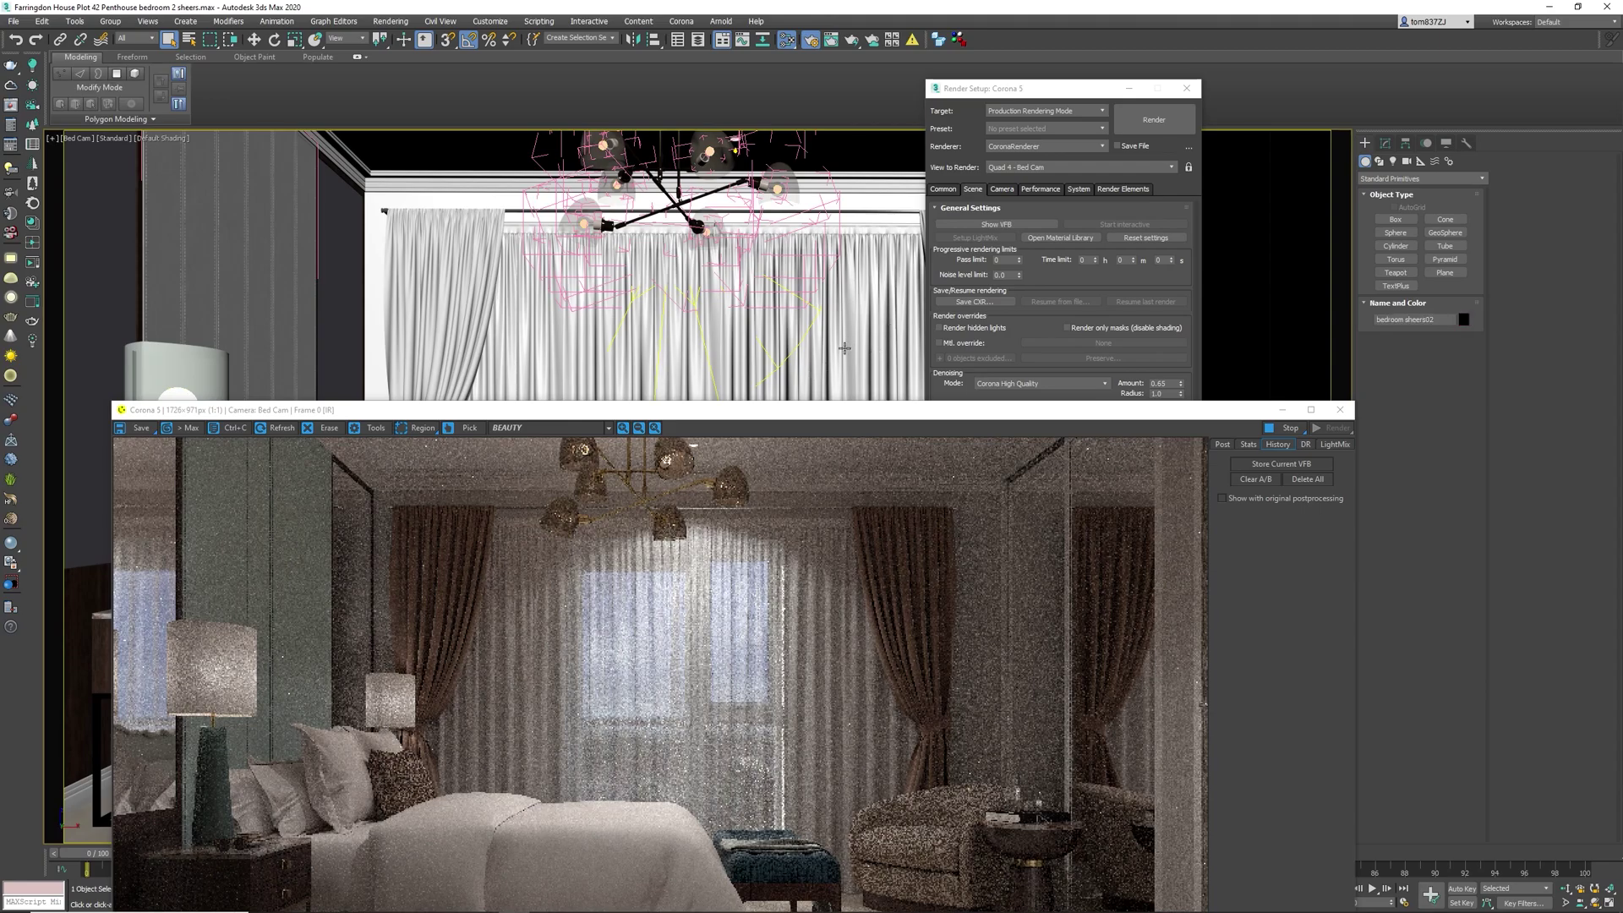
pyautogui.press('F4')
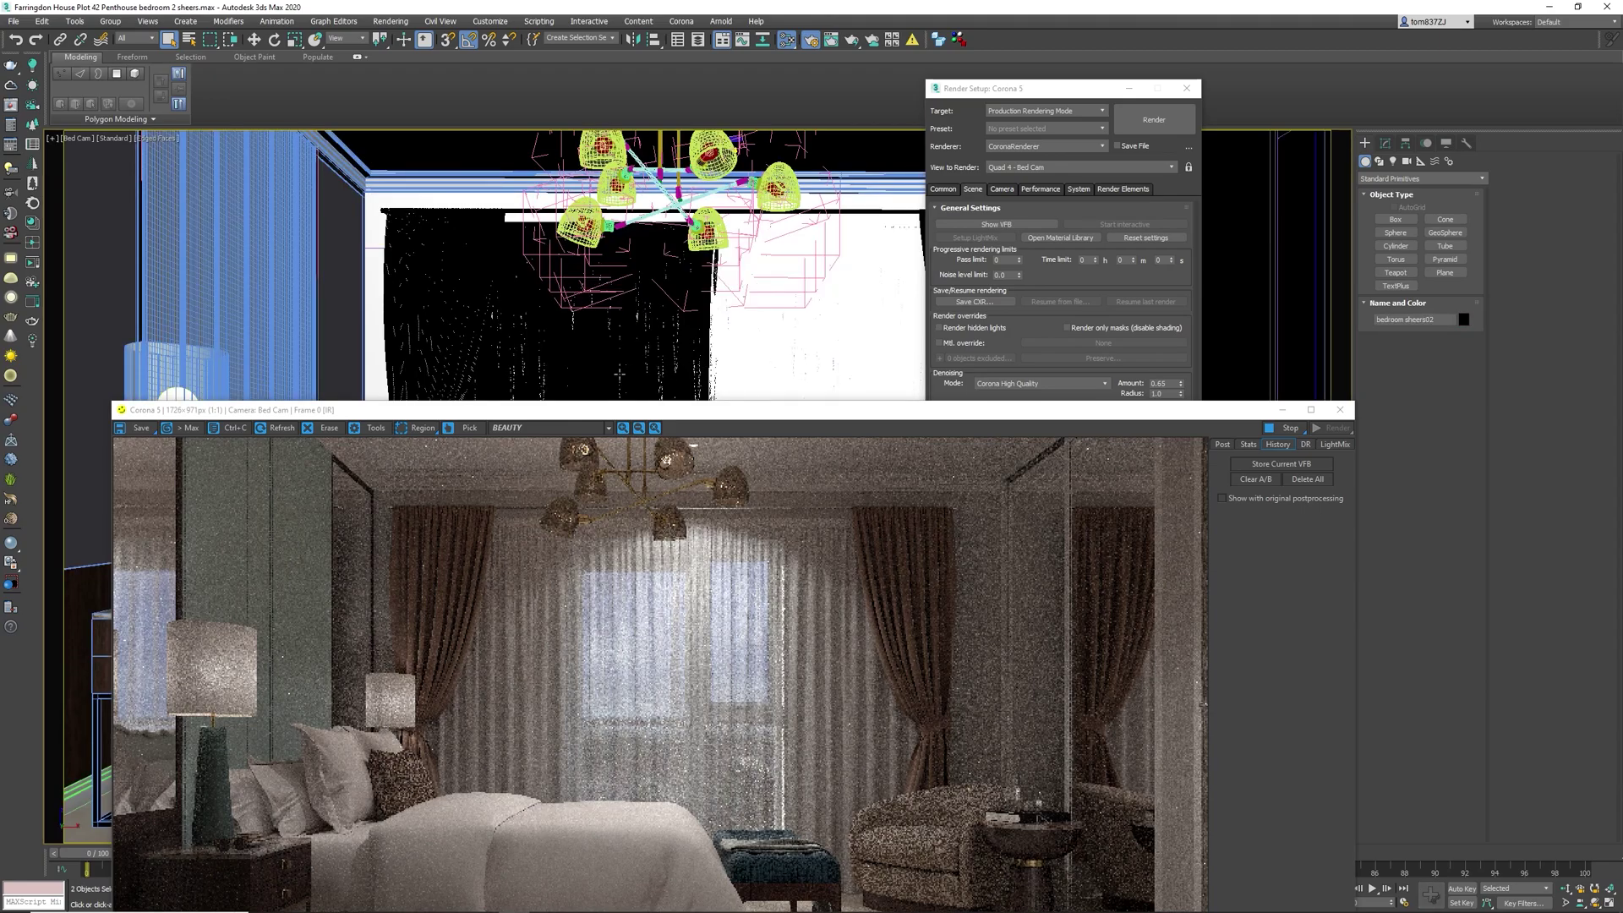
pyautogui.keyDown('ctrl'); pyautogui.click(617, 376); pyautogui.keyUp('ctrl')
pyautogui.moveTo(741, 412); pyautogui.dragTo(681, 134)
# - Create a new CoronaMtl beside the existing material in the Slate Material Editor and assign it to the selected sheers
pyautogui.press('m')
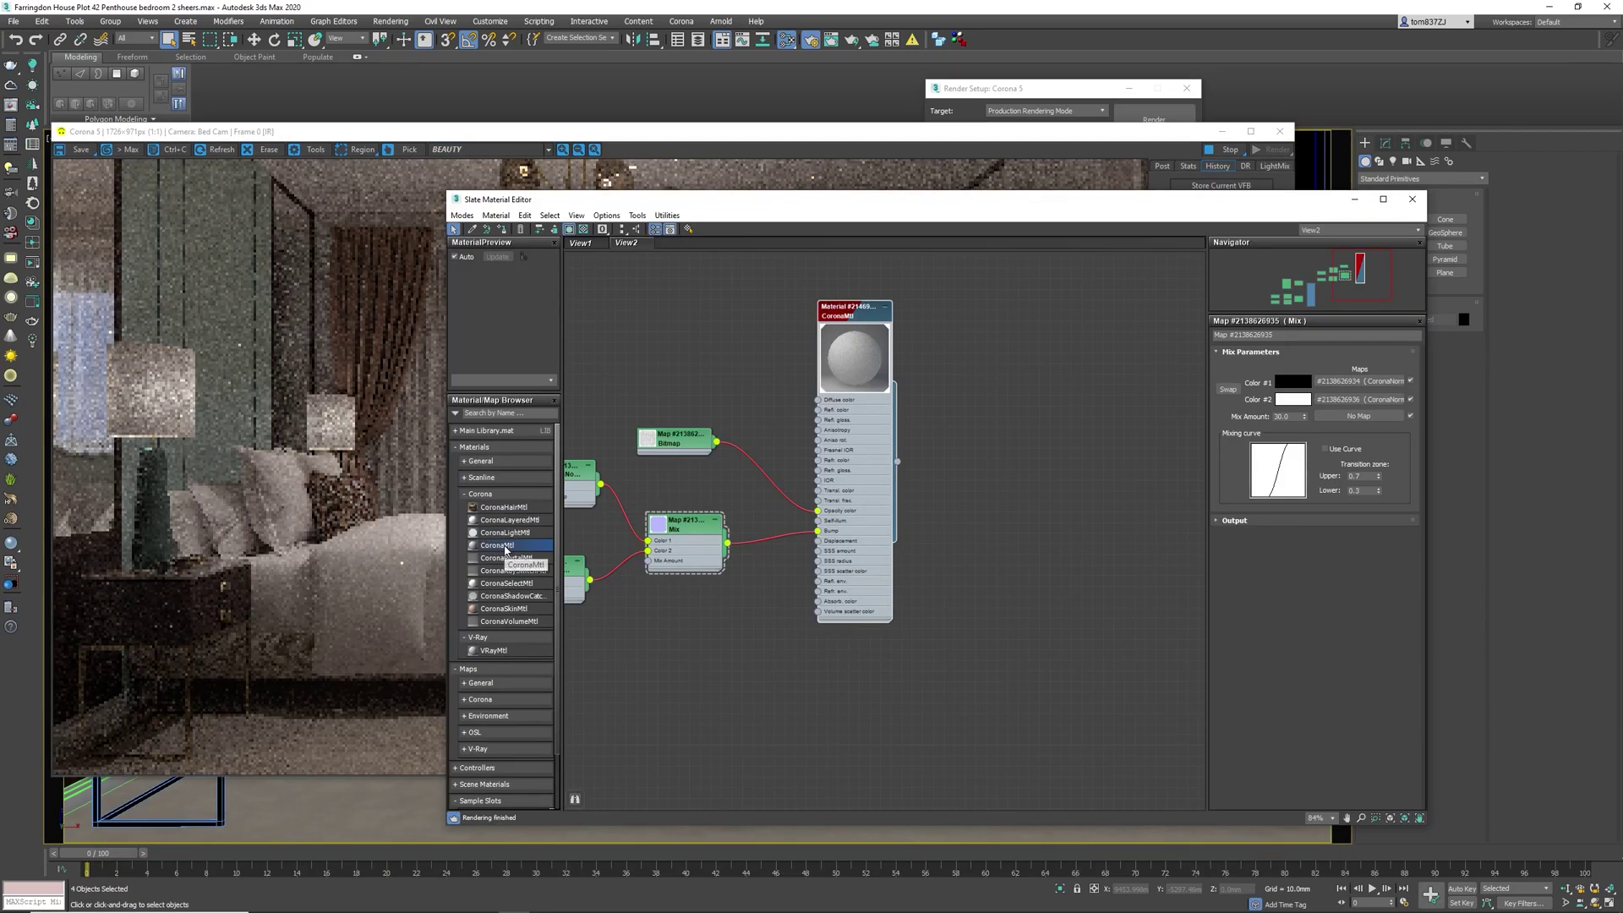
pyautogui.moveTo(506, 546); pyautogui.dragTo(1019, 504)
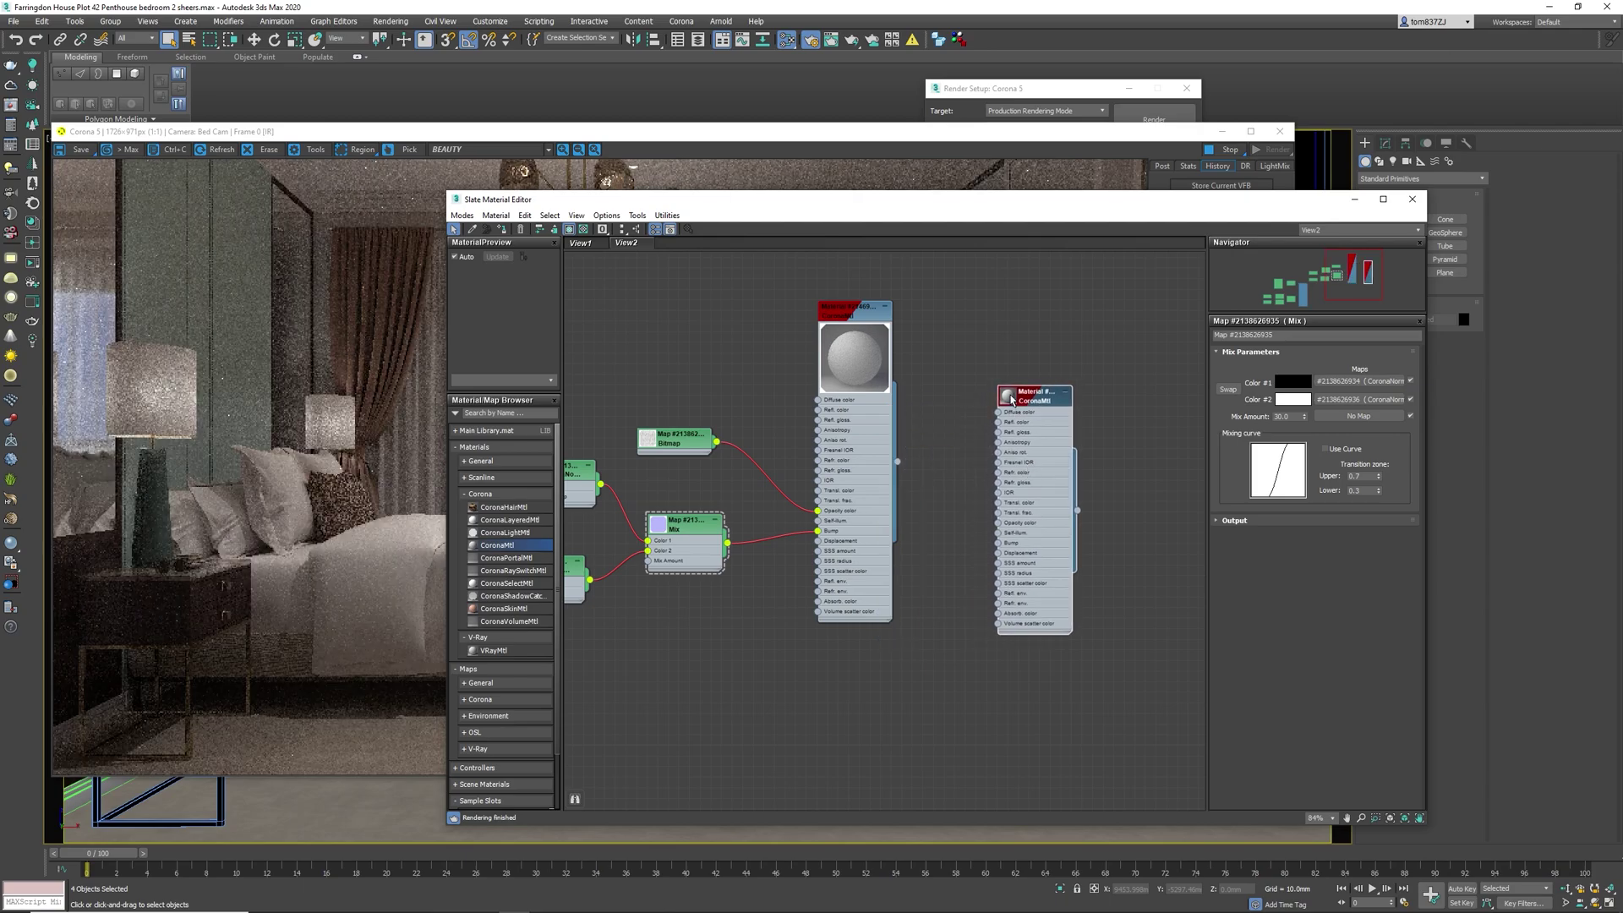
pyautogui.doubleClick(1029, 477)
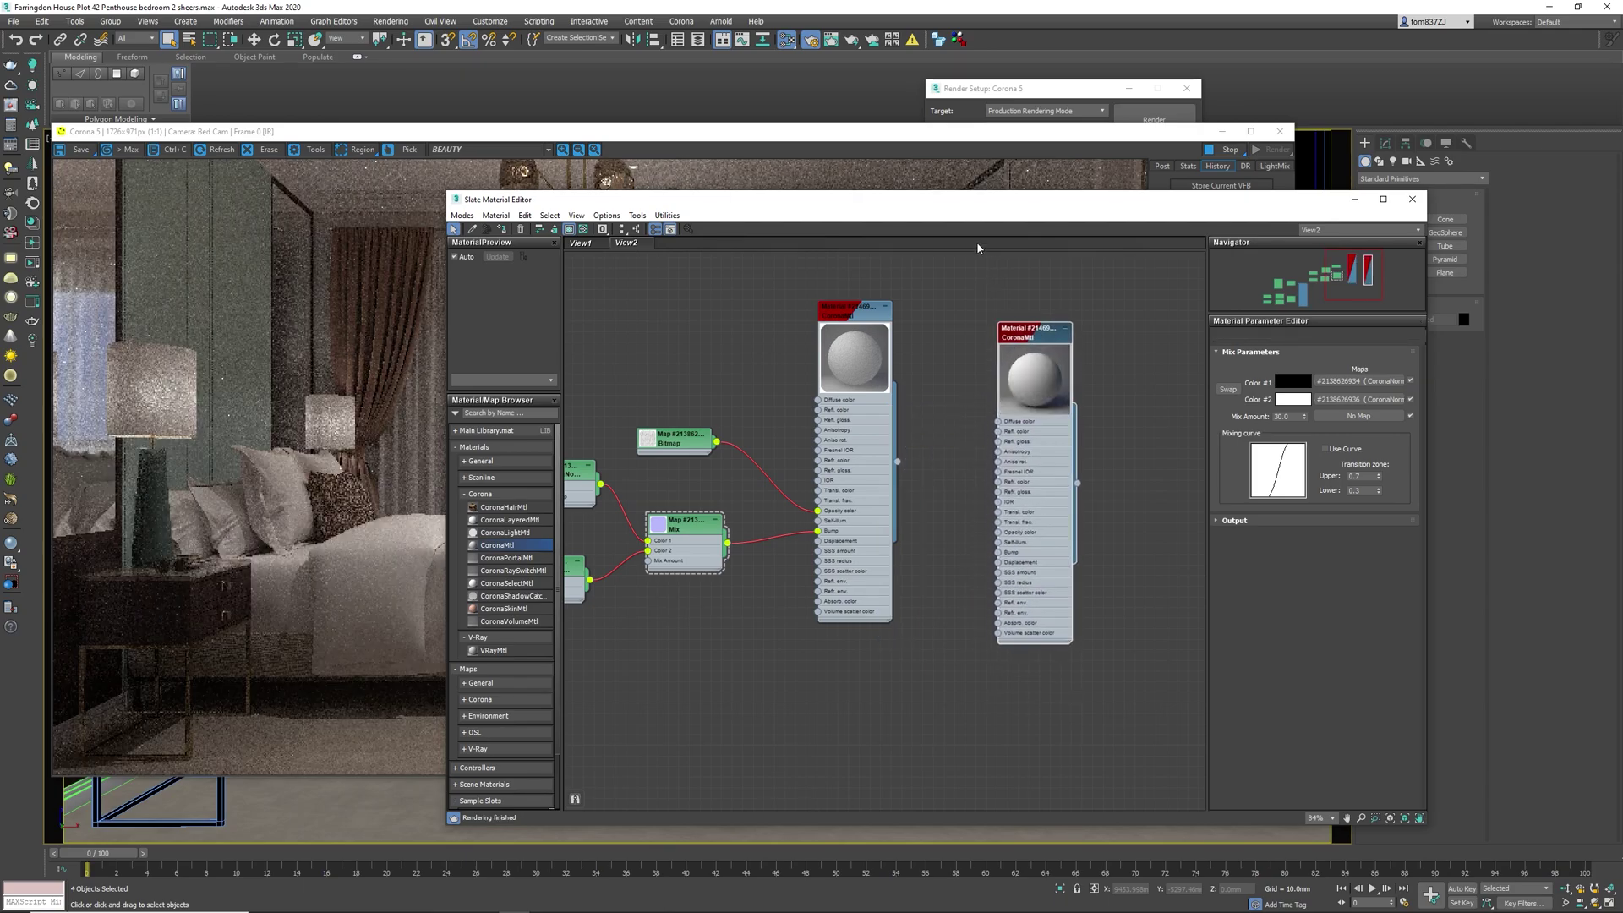
pyautogui.moveTo(965, 195); pyautogui.dragTo(863, 486)
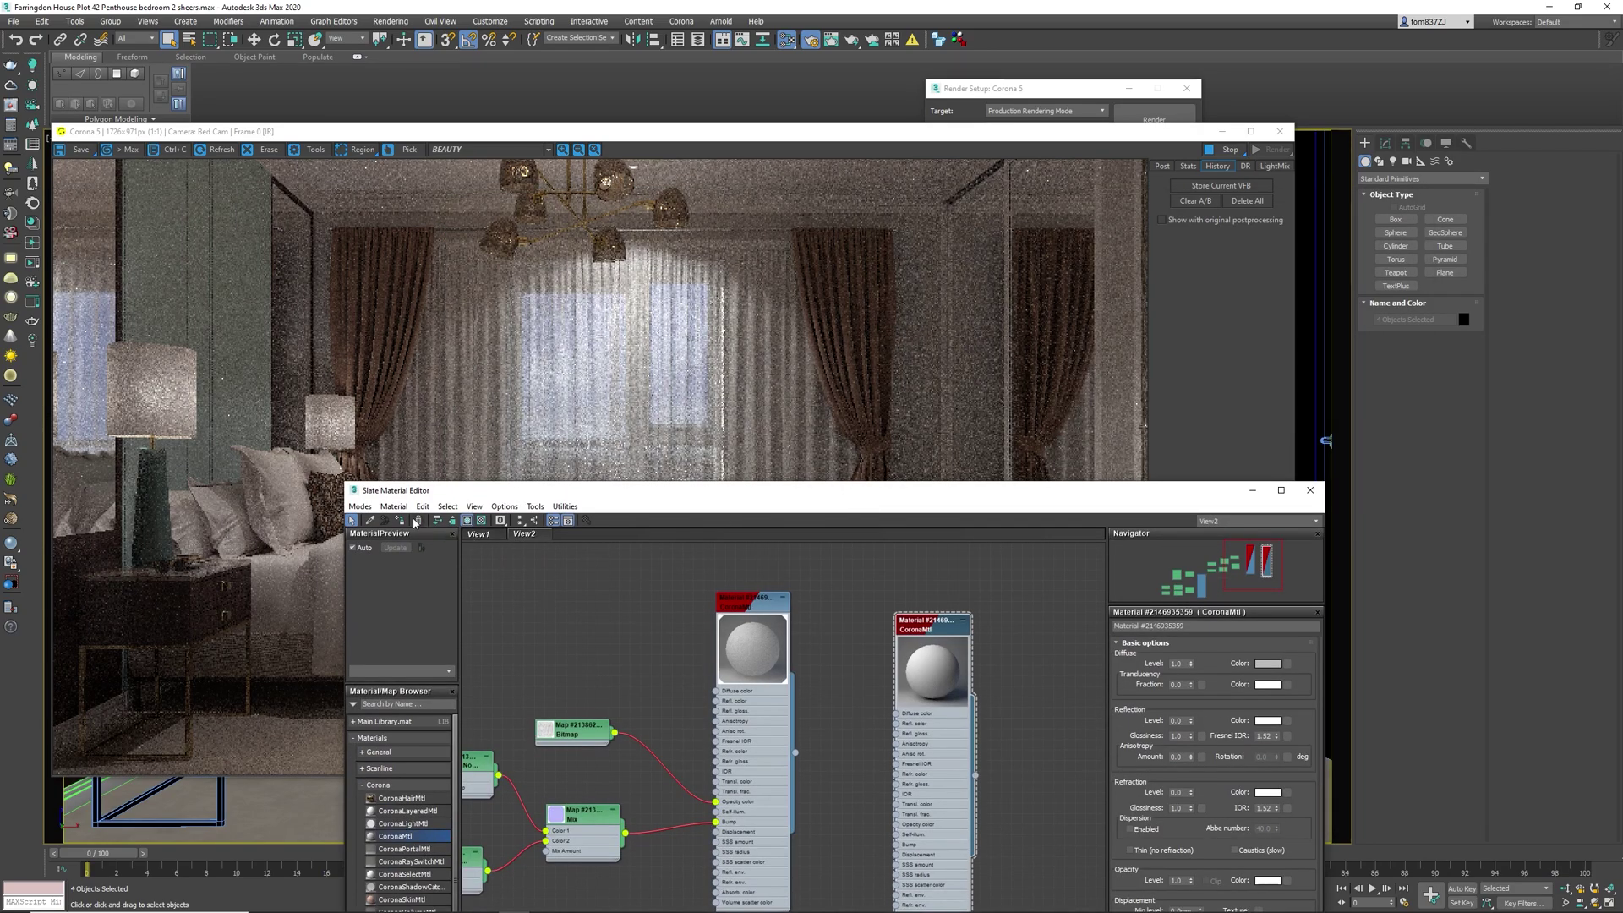
pyautogui.moveTo(864, 508); pyautogui.dragTo(703, 269)
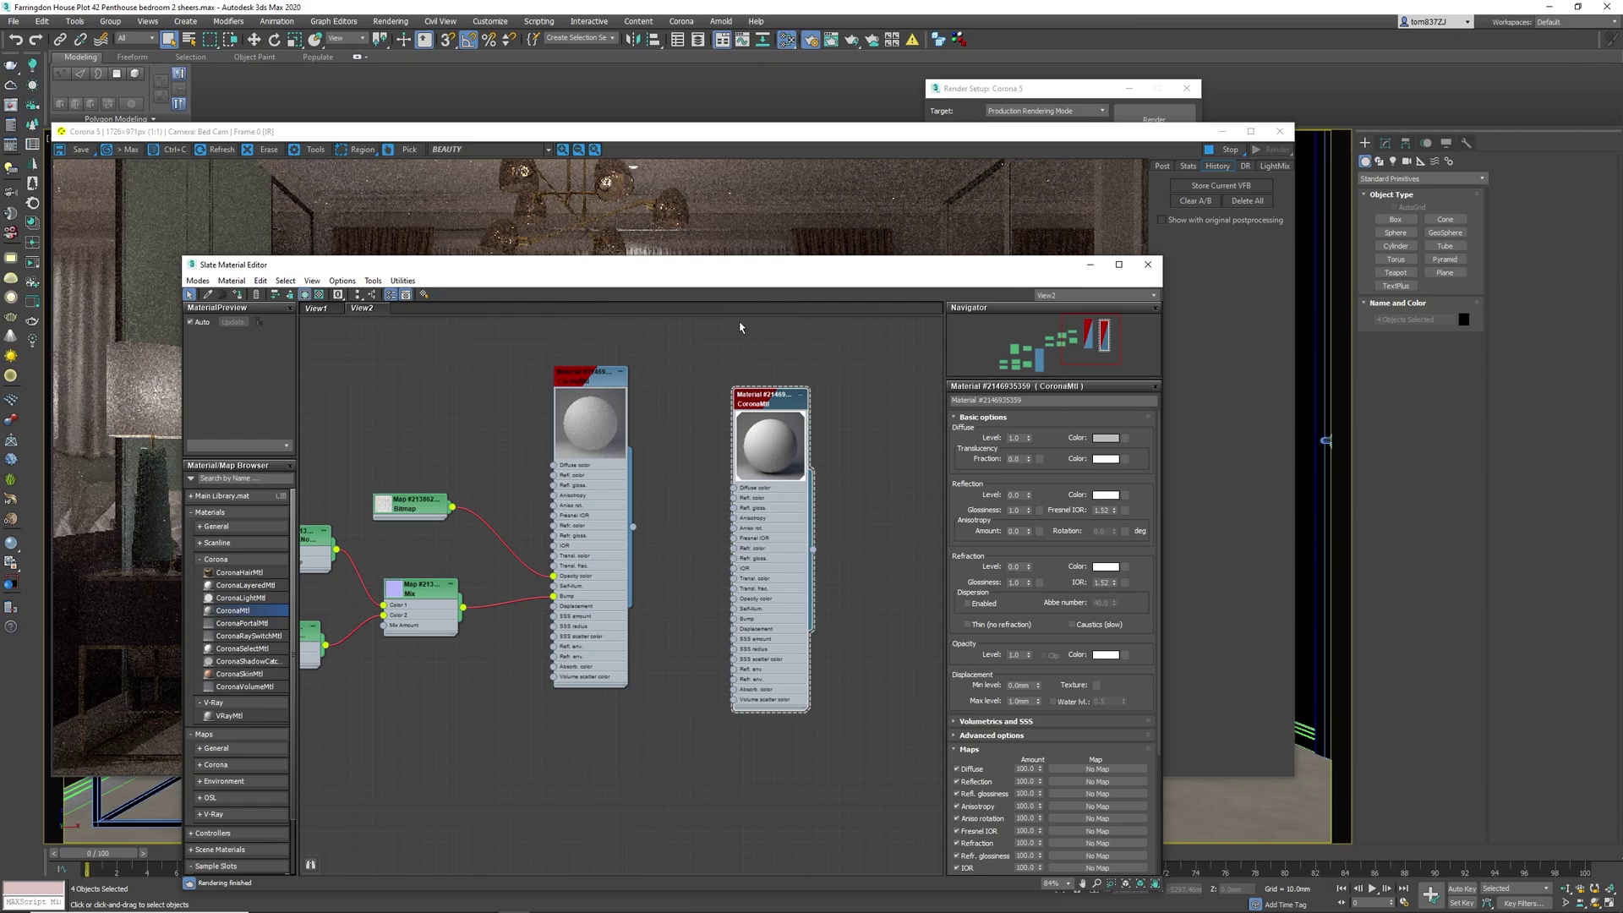
pyautogui.moveTo(743, 280); pyautogui.dragTo(682, 384)
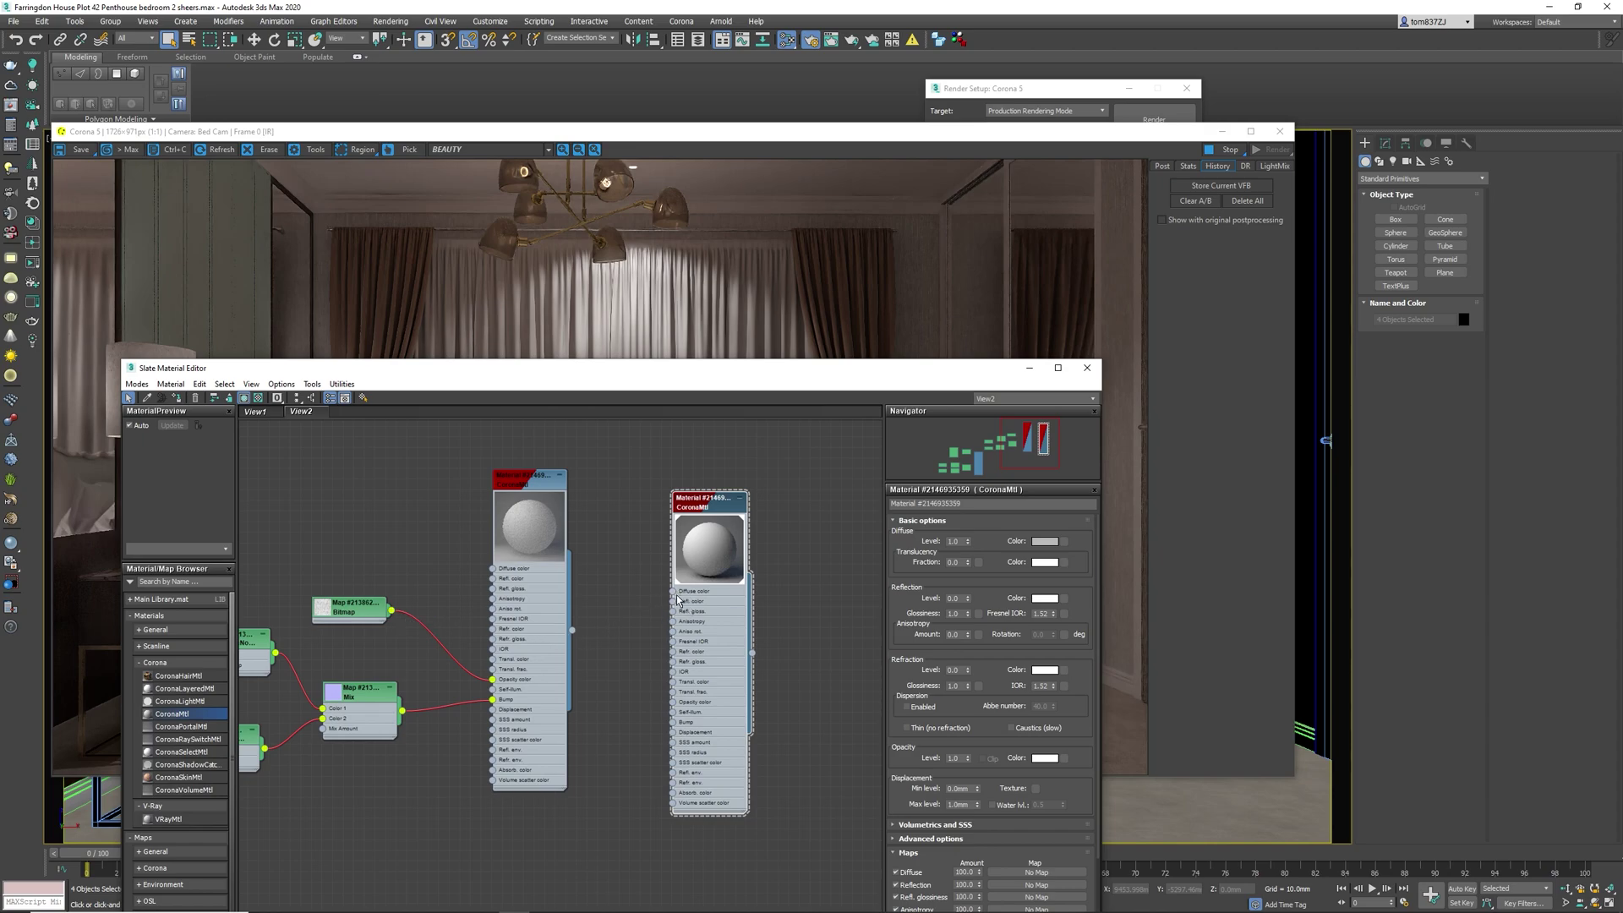
# - Try a light grey and a pure black diffuse colour on the sheers' material, comparing them in the interactive render
pyautogui.click(1043, 542)
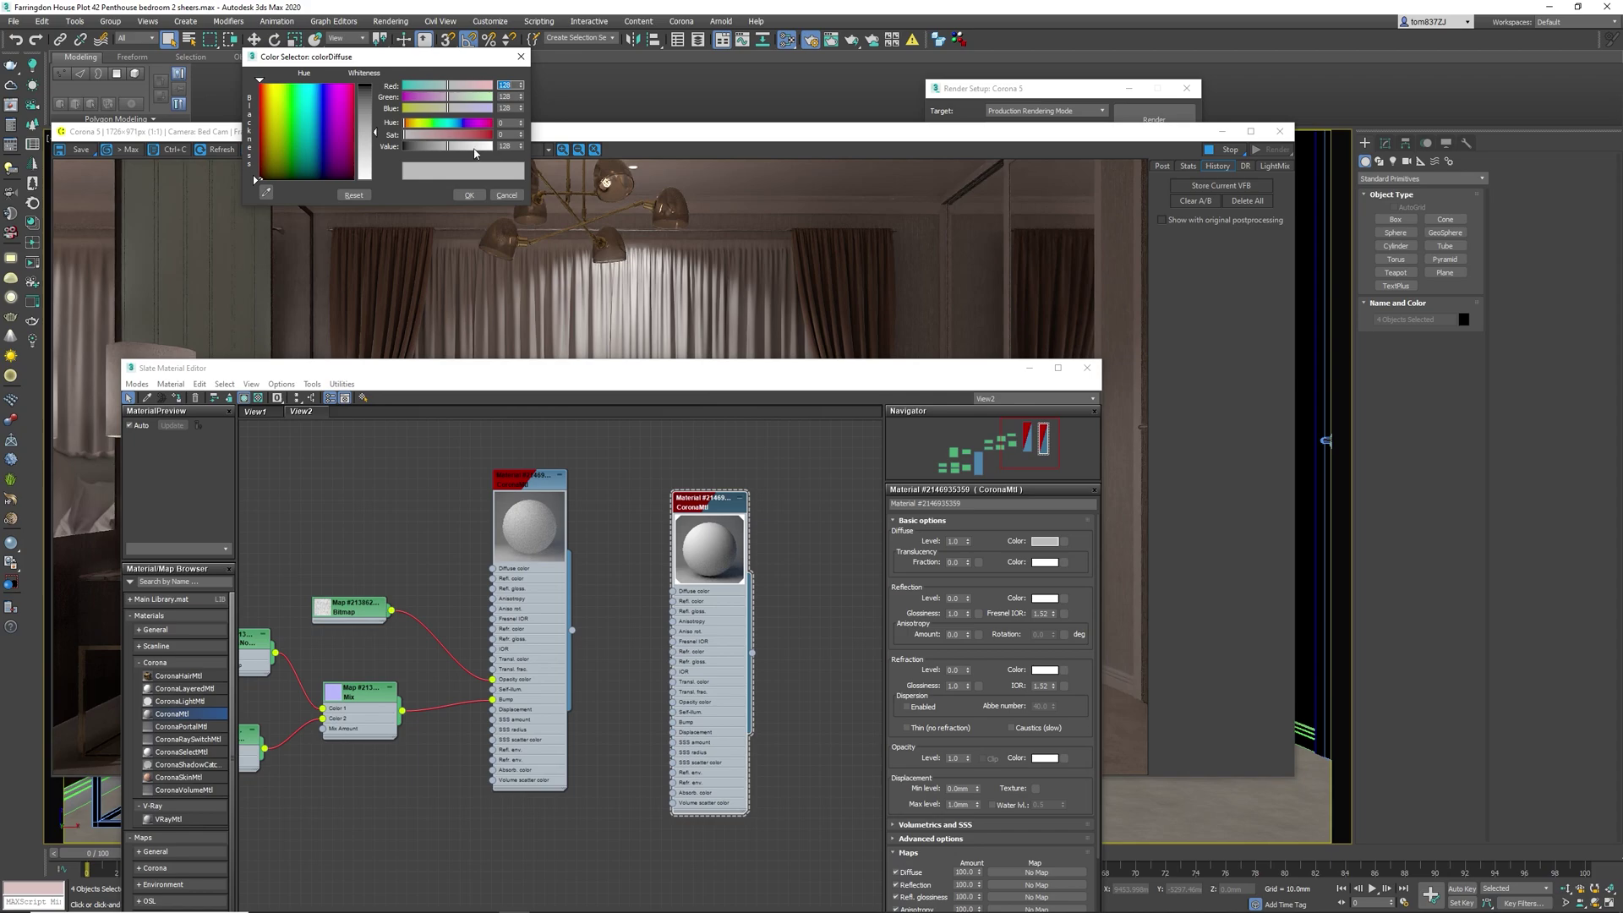
pyautogui.click(474, 152)
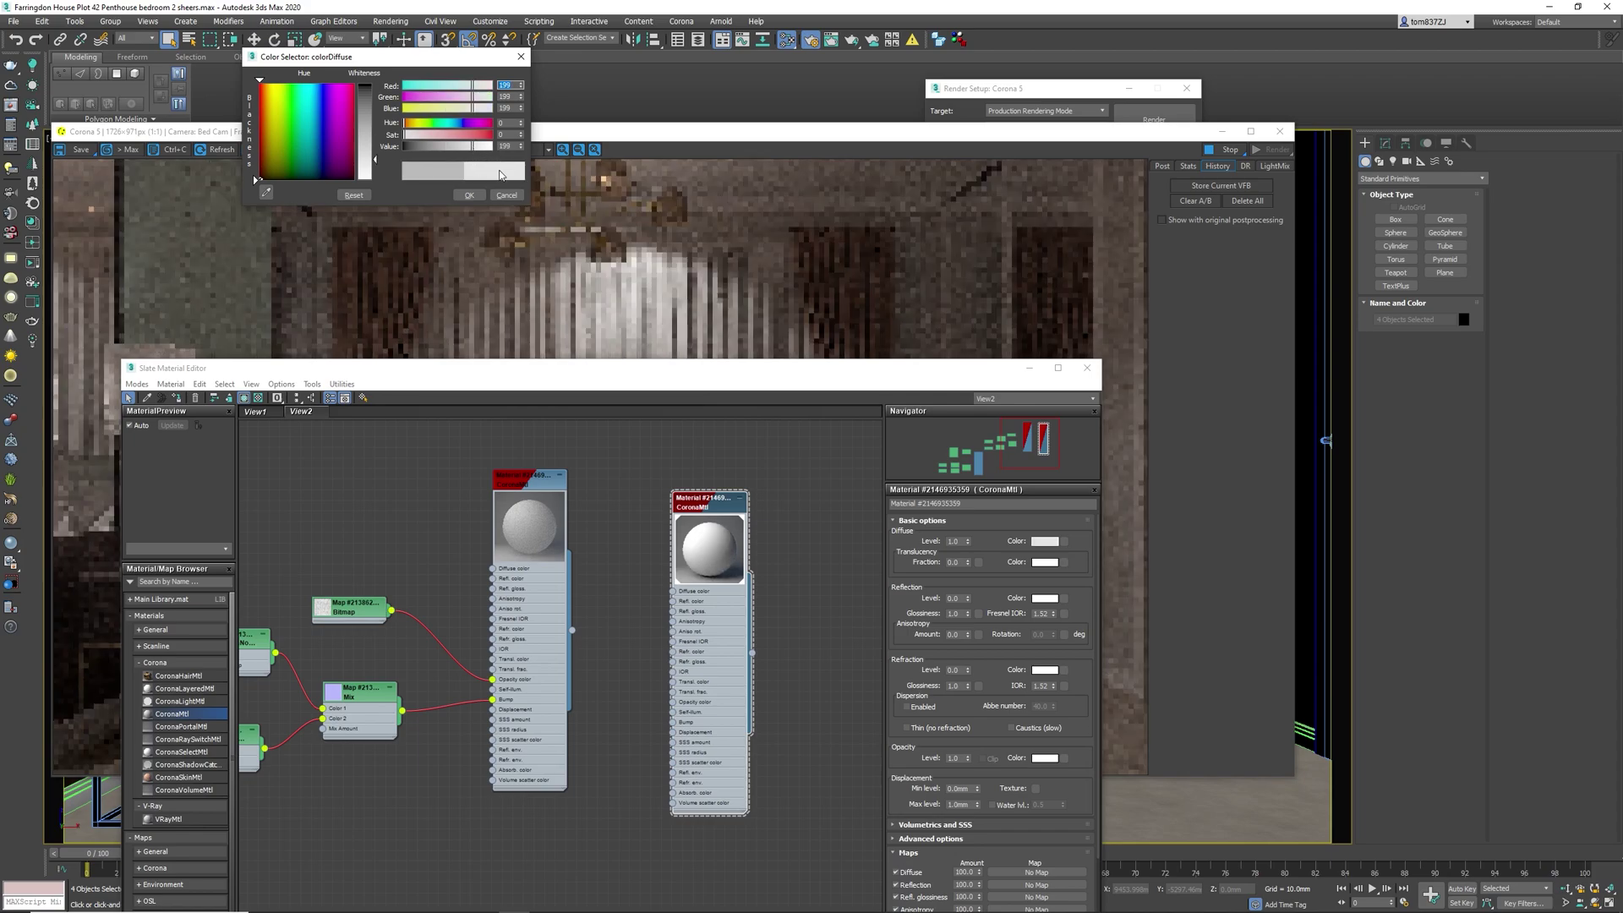
pyautogui.moveTo(475, 148); pyautogui.dragTo(404, 147)
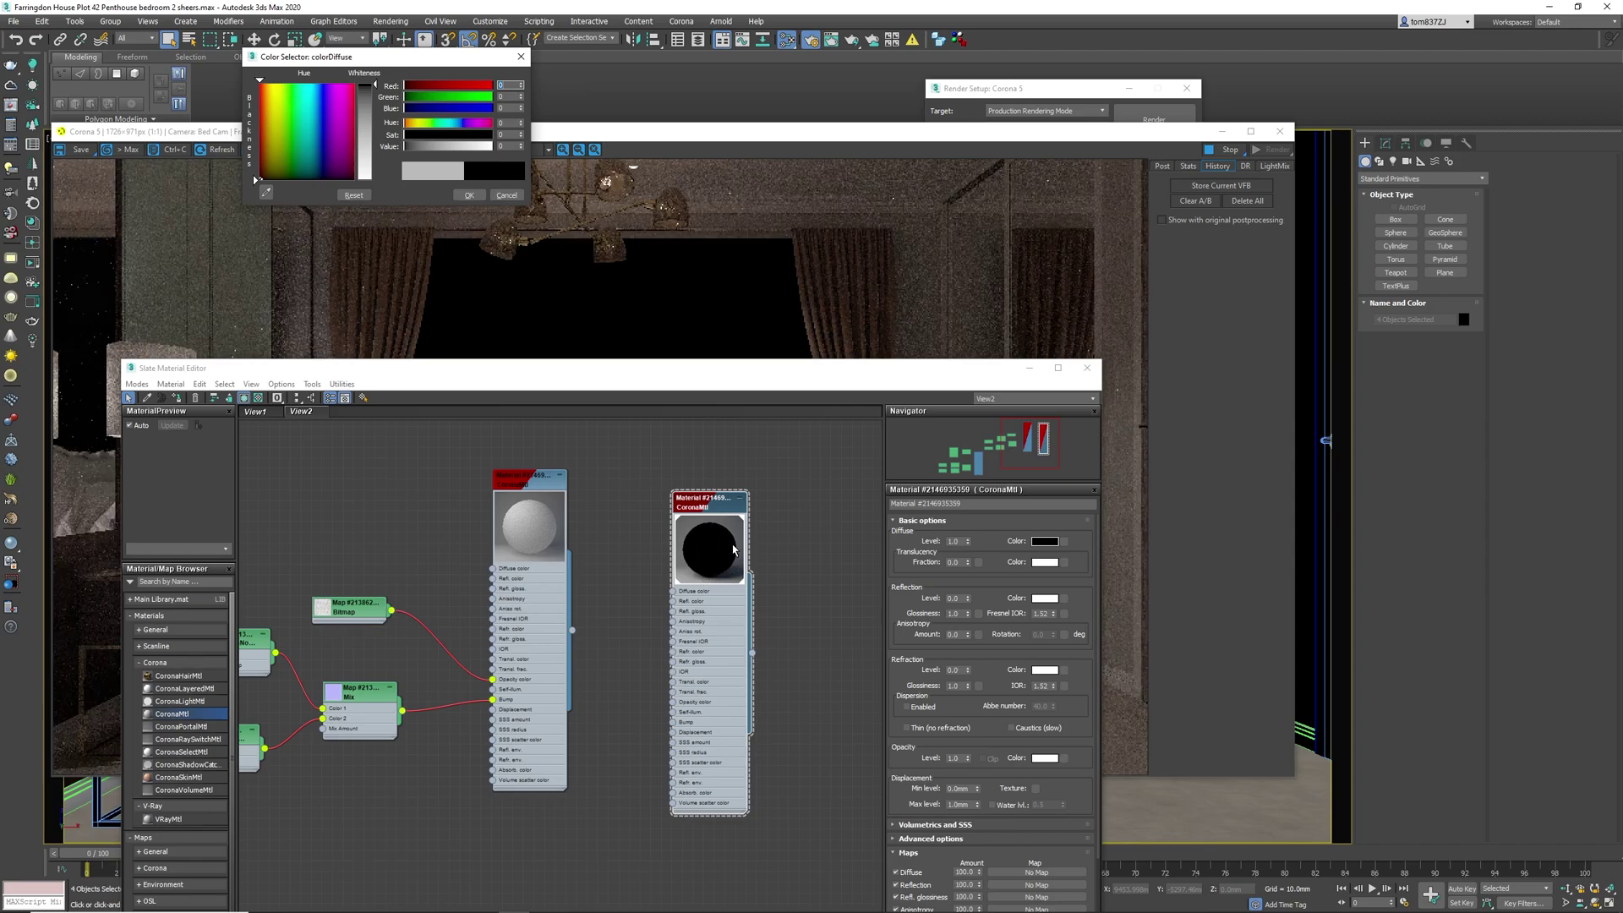
pyautogui.moveTo(694, 373); pyautogui.dragTo(705, 590)
# - Set the sheers' diffuse colour value to 7 and check the dark curtains in the interactive render
pyautogui.click(504, 148)
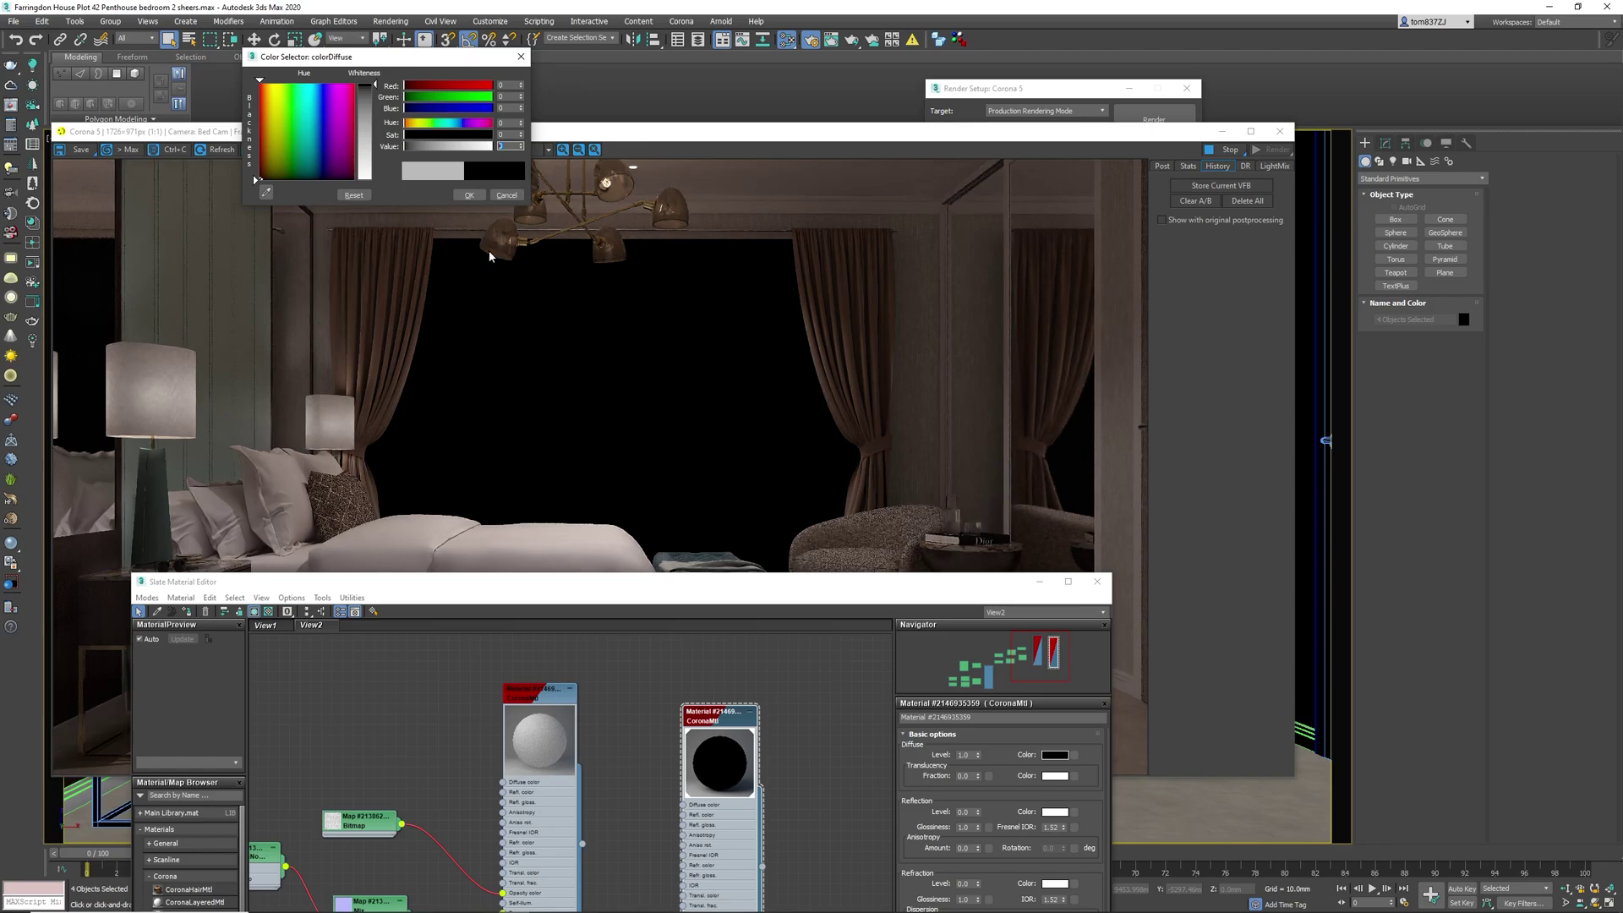
pyautogui.write('7')
pyautogui.press('Return')
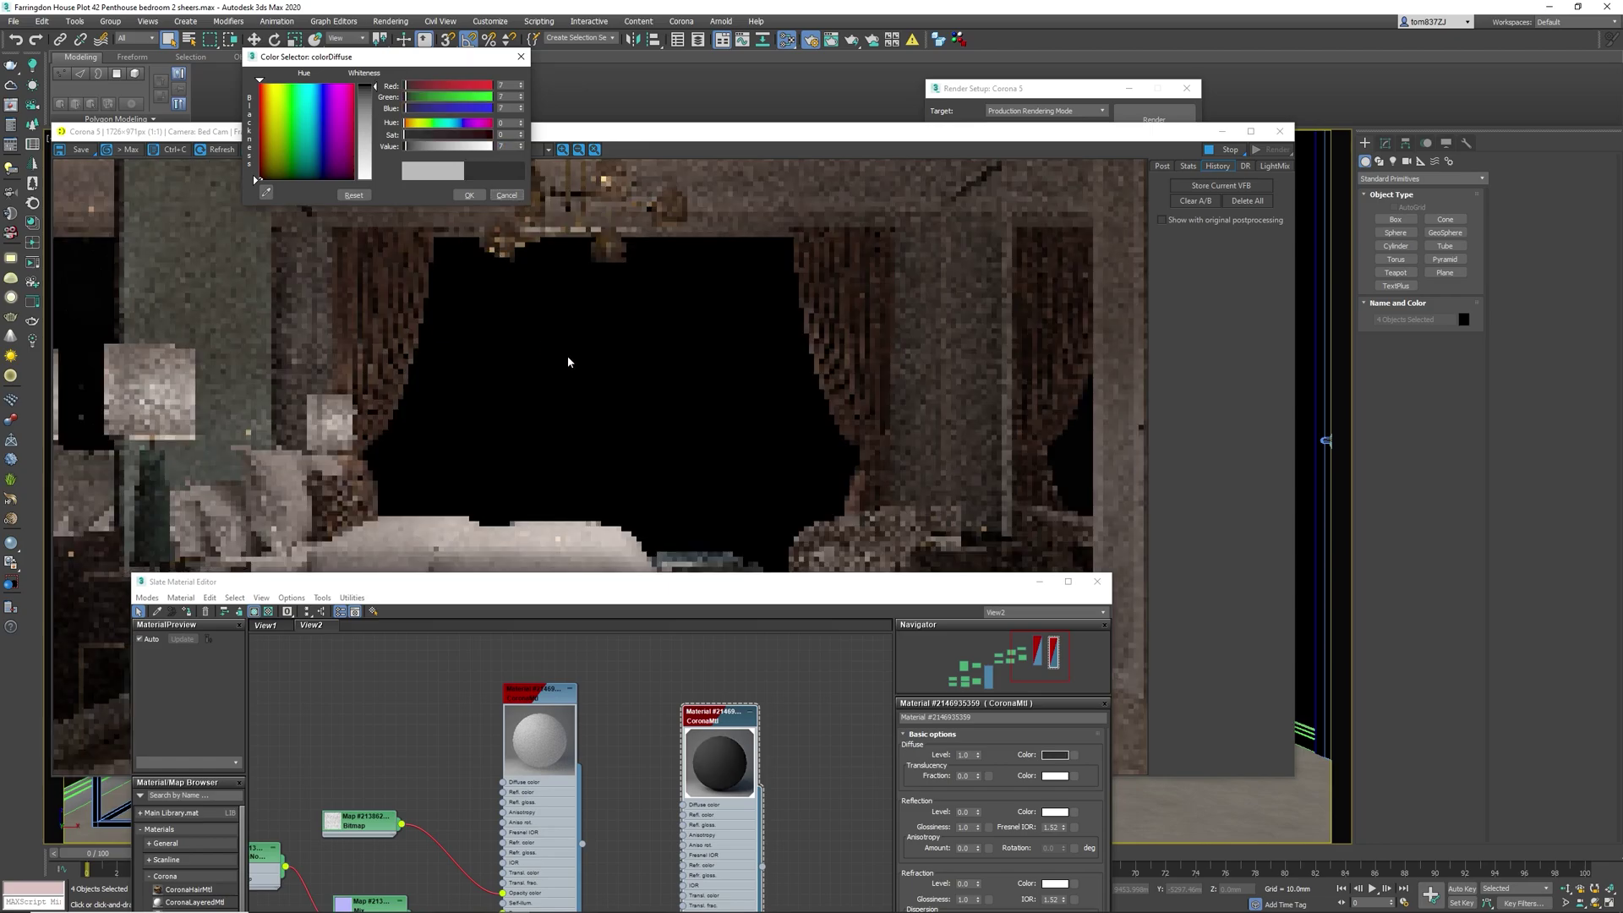
pyautogui.moveTo(738, 581); pyautogui.dragTo(722, 550)
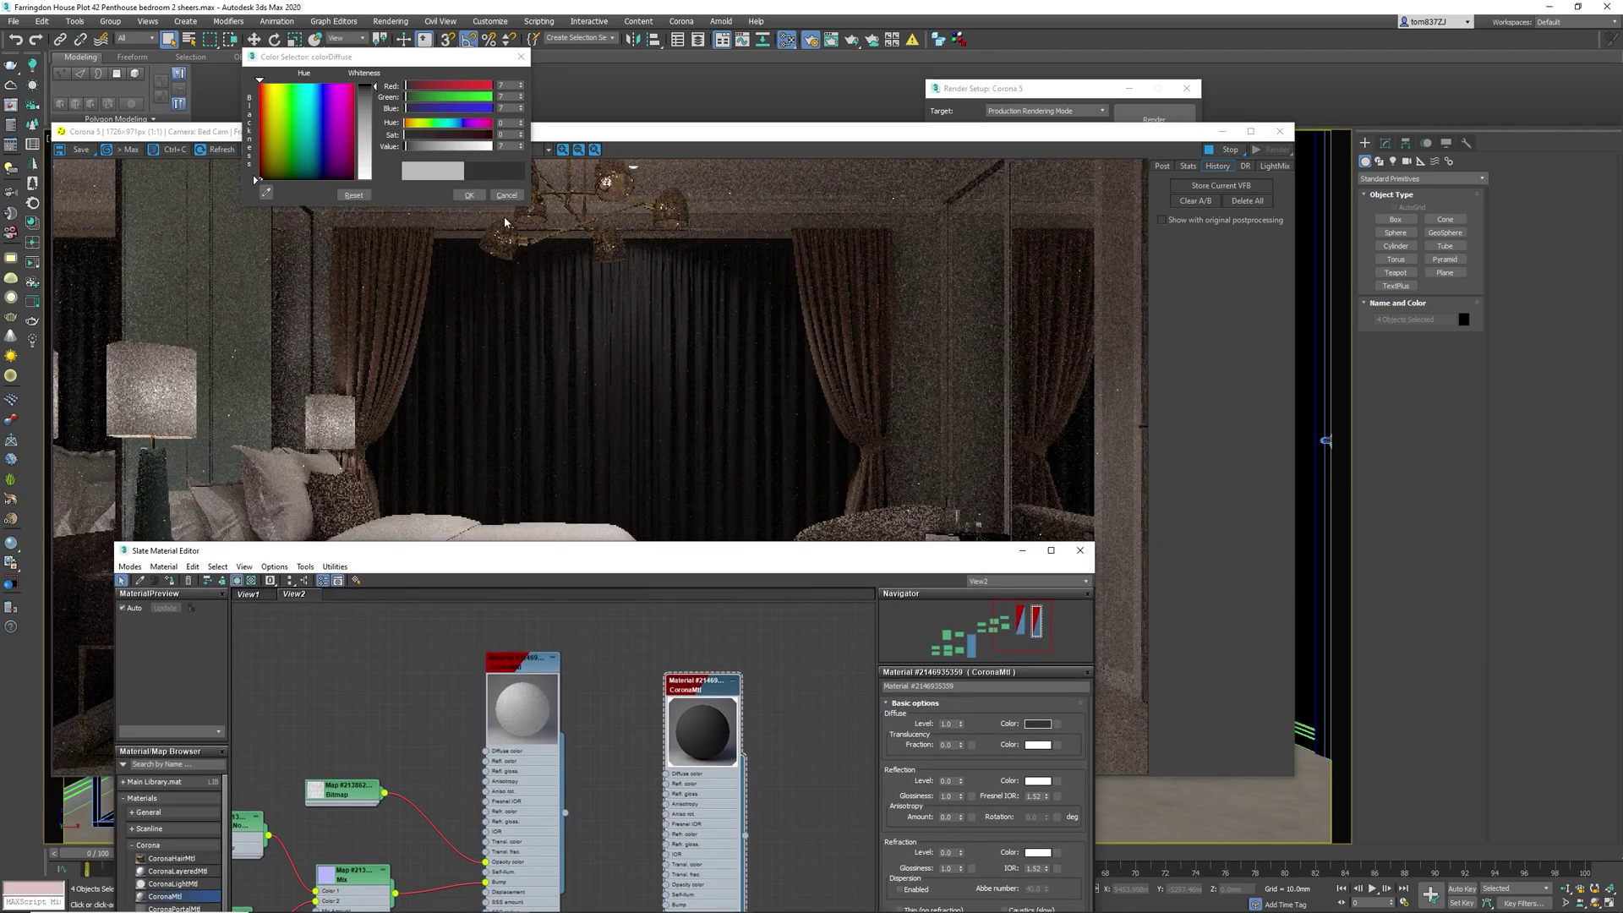
# - Brighten the sheers' diffuse colour to a value of 230
pyautogui.click(487, 150)
pyautogui.moveTo(486, 155); pyautogui.dragTo(490, 154)
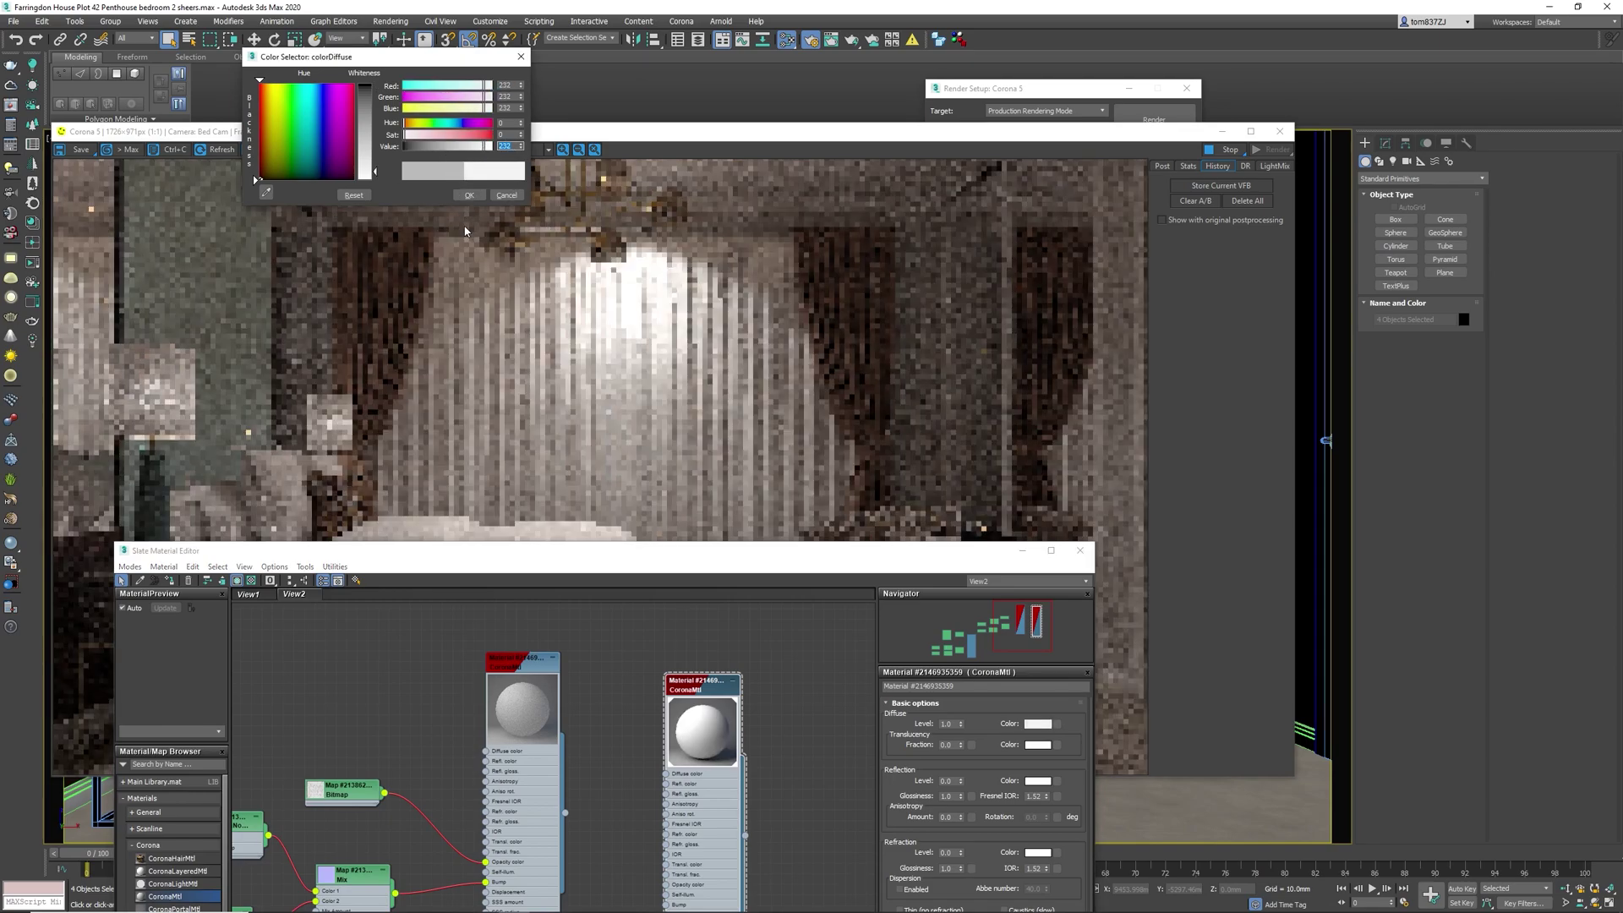
pyautogui.write('30')
pyautogui.press('Return')
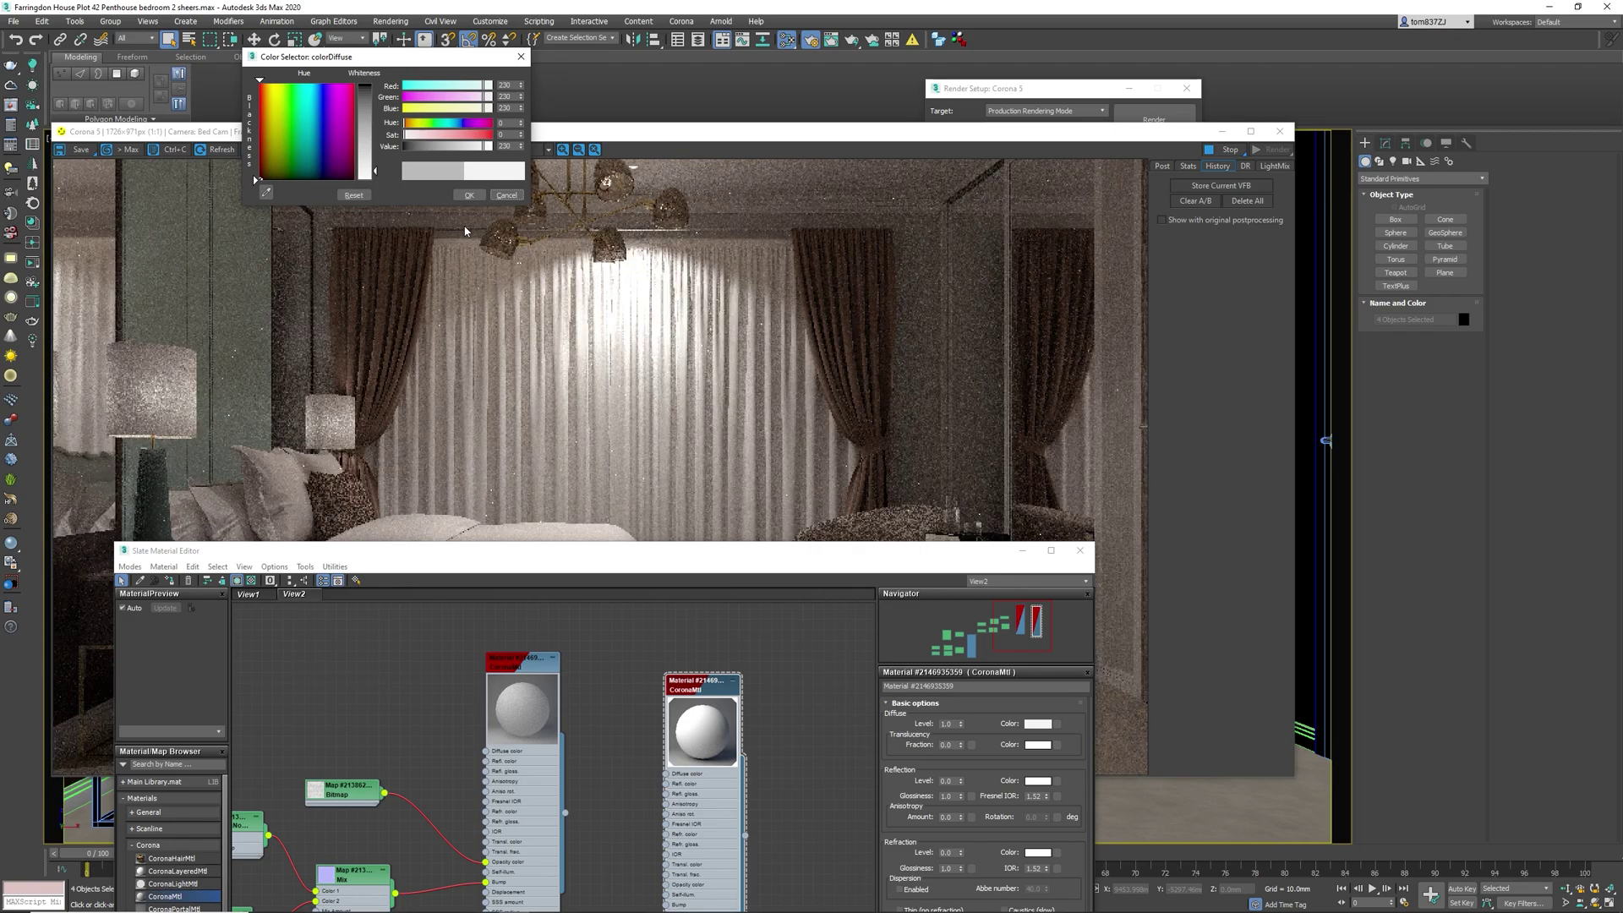
# - Lower the sheers' diffuse colour value to 180, give it a slight warm tint and accept the colour
pyautogui.doubleClick(505, 145)
pyautogui.press('Return')
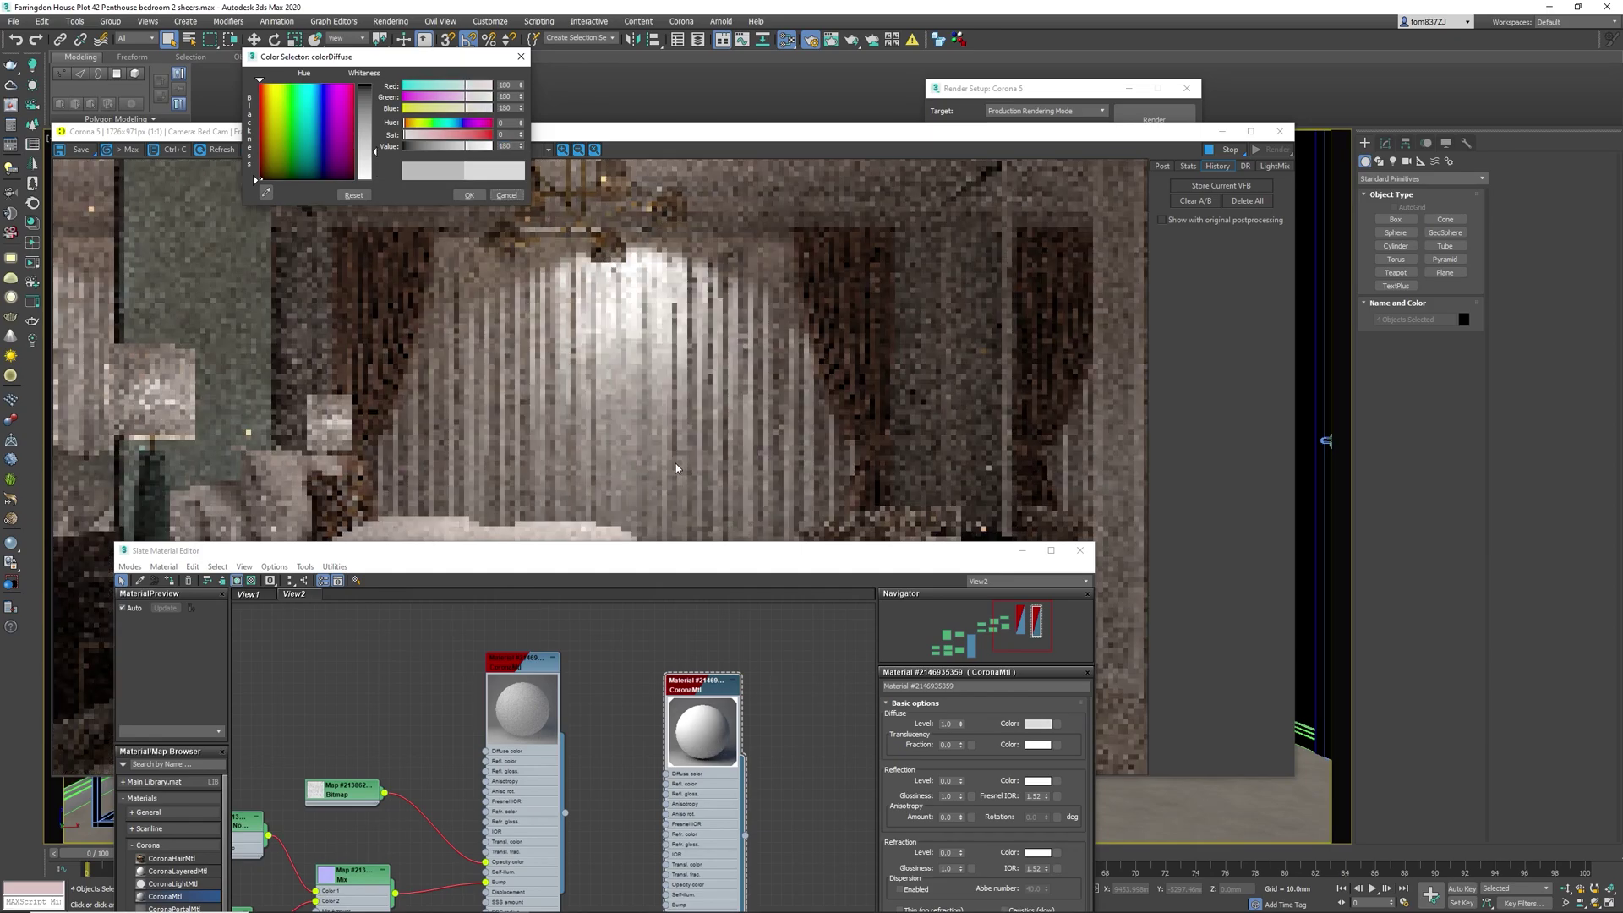
pyautogui.moveTo(464, 120); pyautogui.dragTo(479, 119)
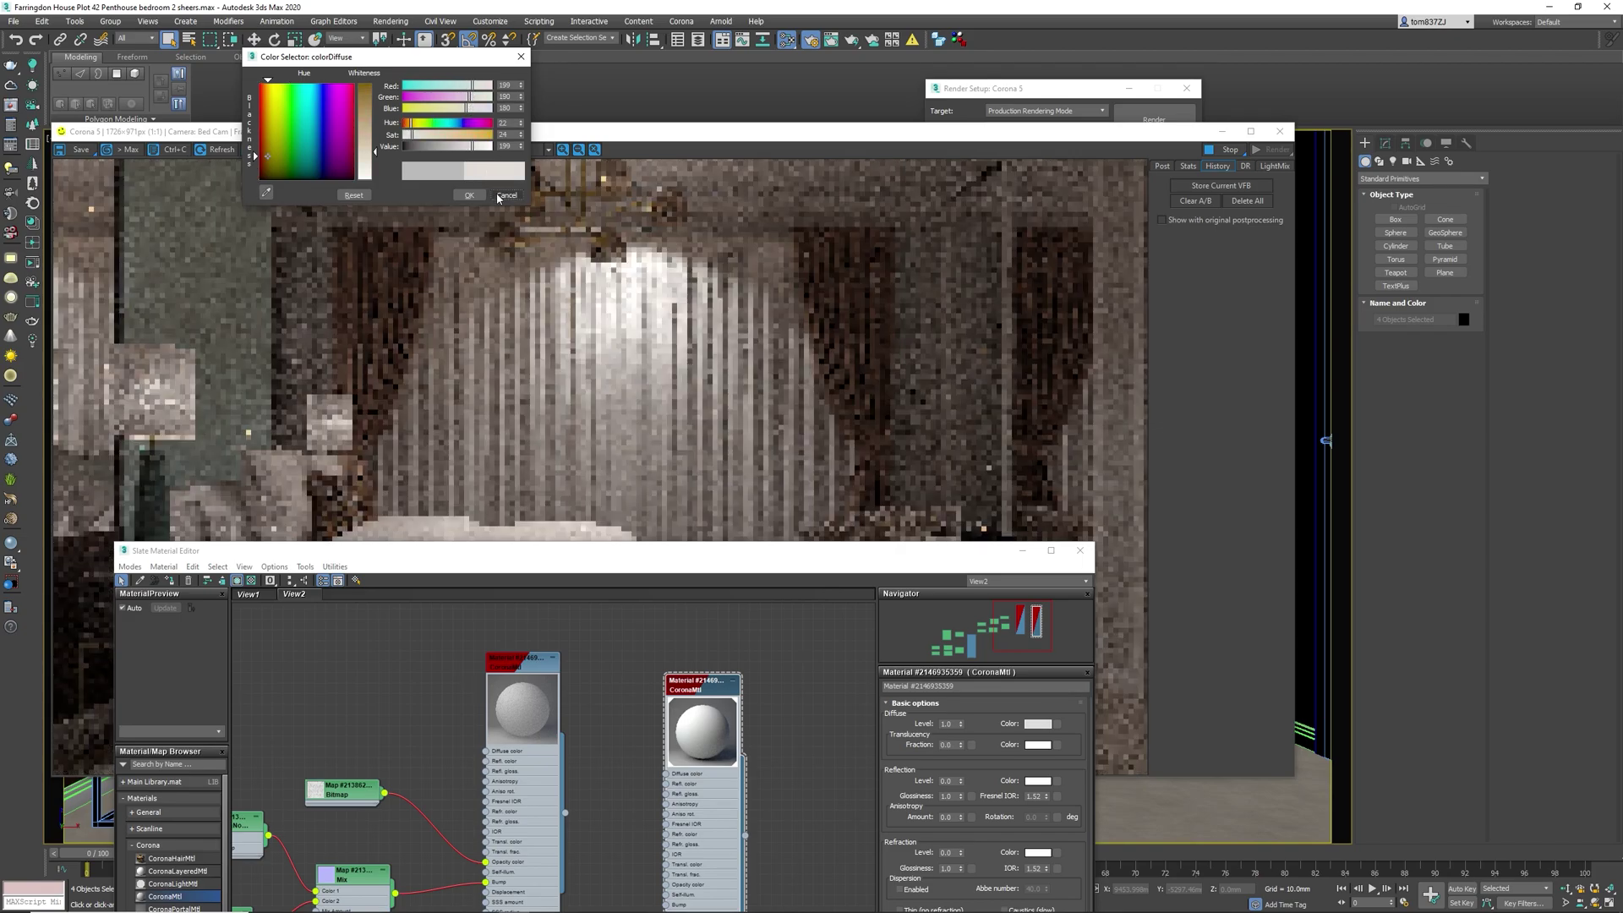
pyautogui.click(469, 195)
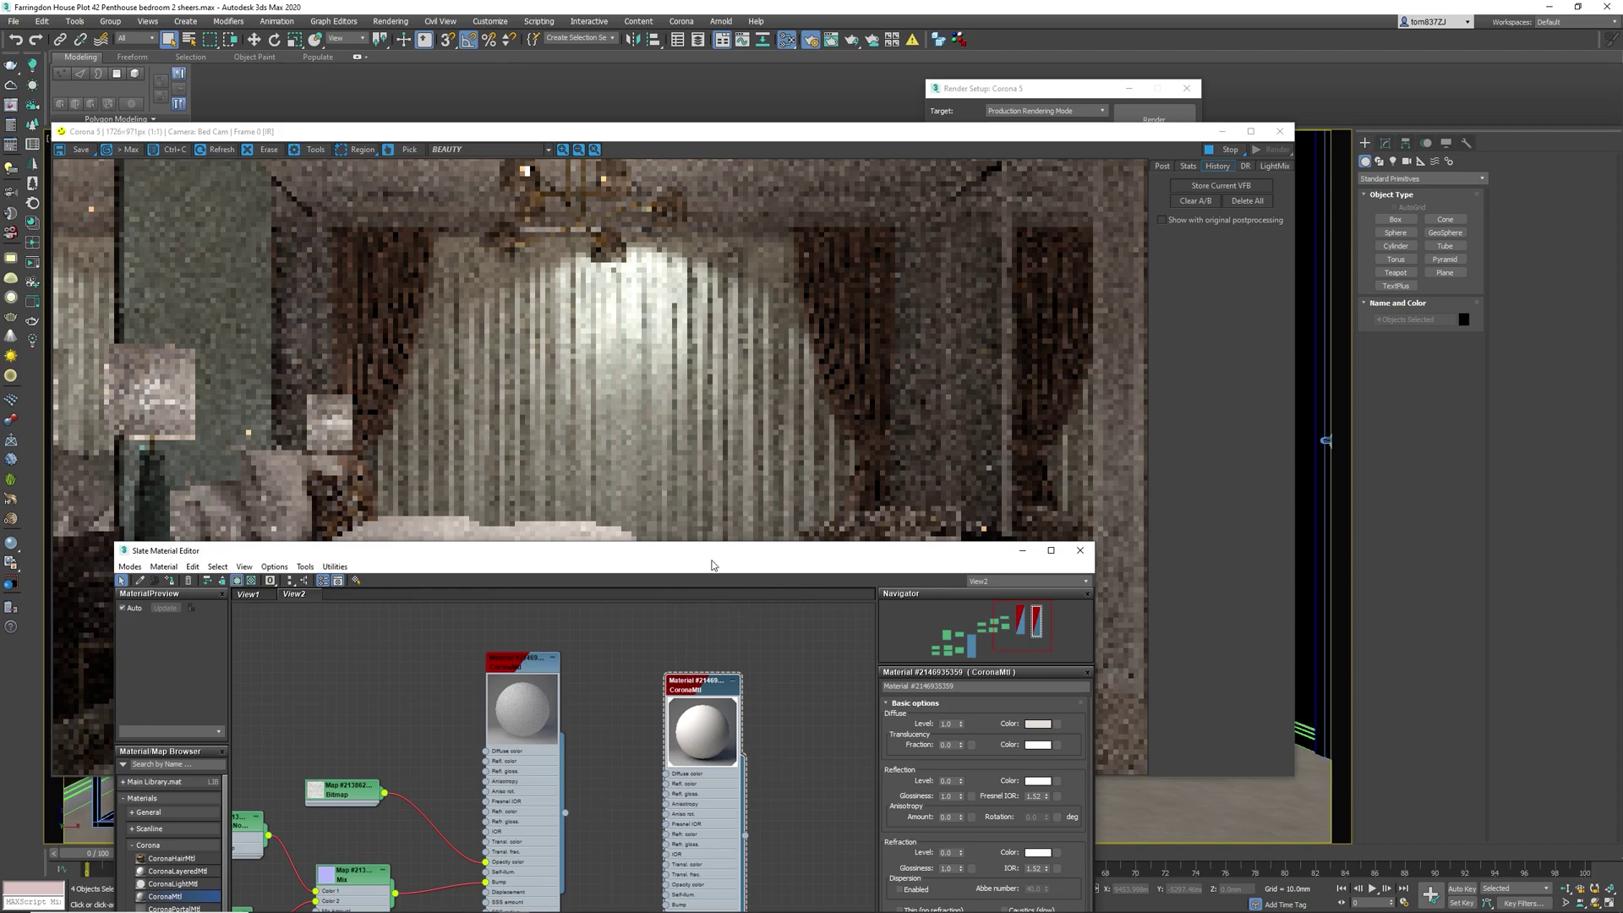
pyautogui.moveTo(714, 556); pyautogui.dragTo(806, 494)
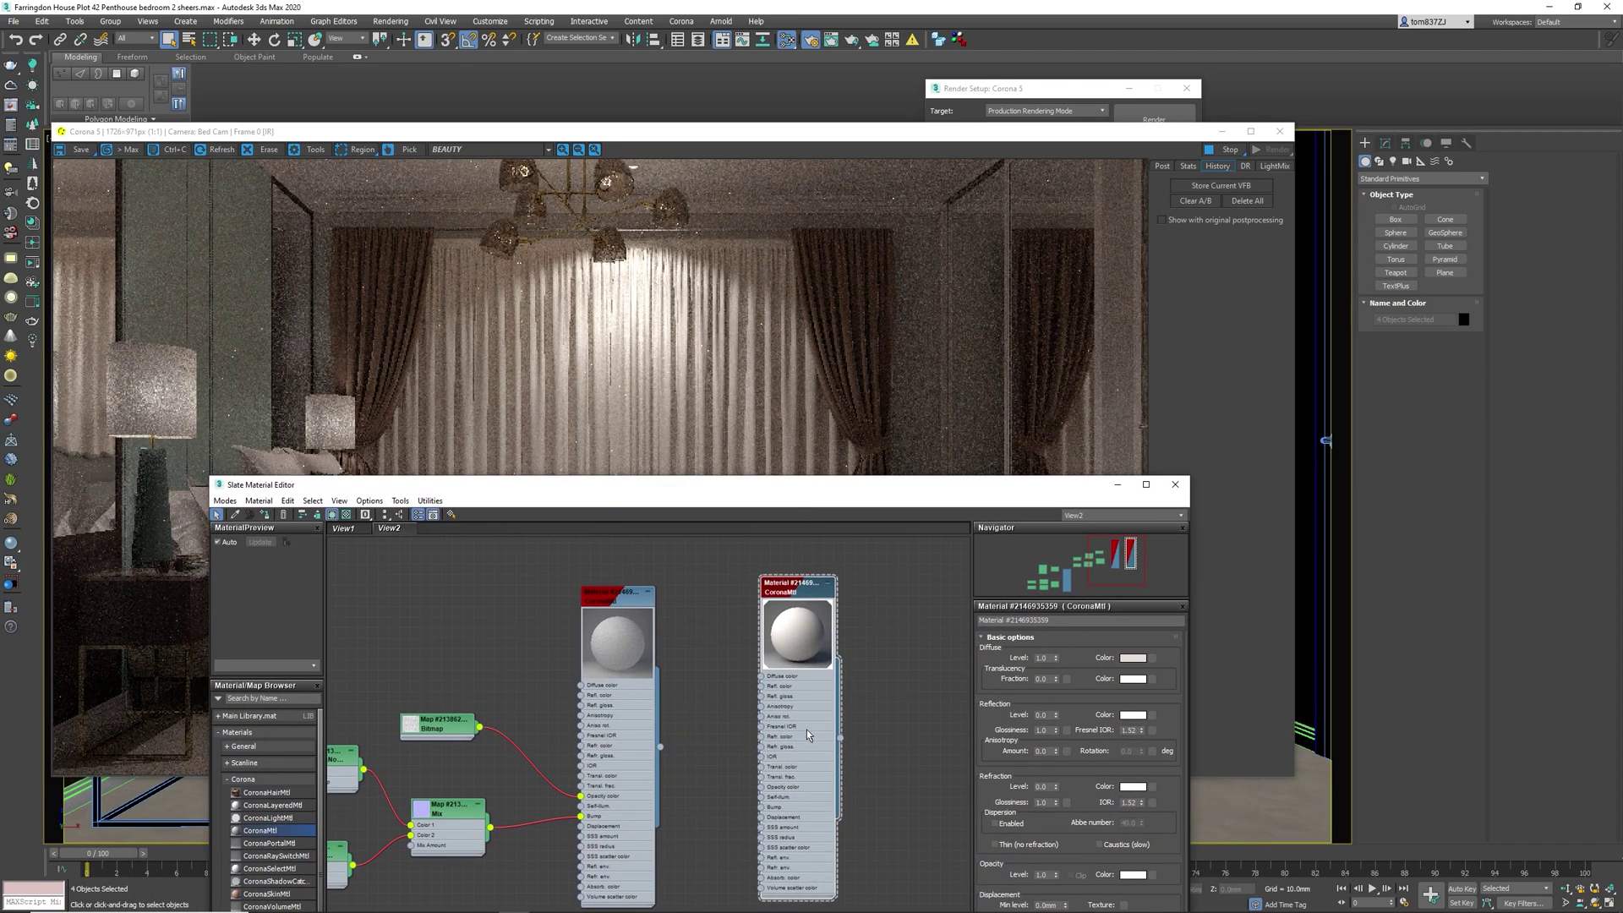
pyautogui.moveTo(895, 488); pyautogui.dragTo(845, 237)
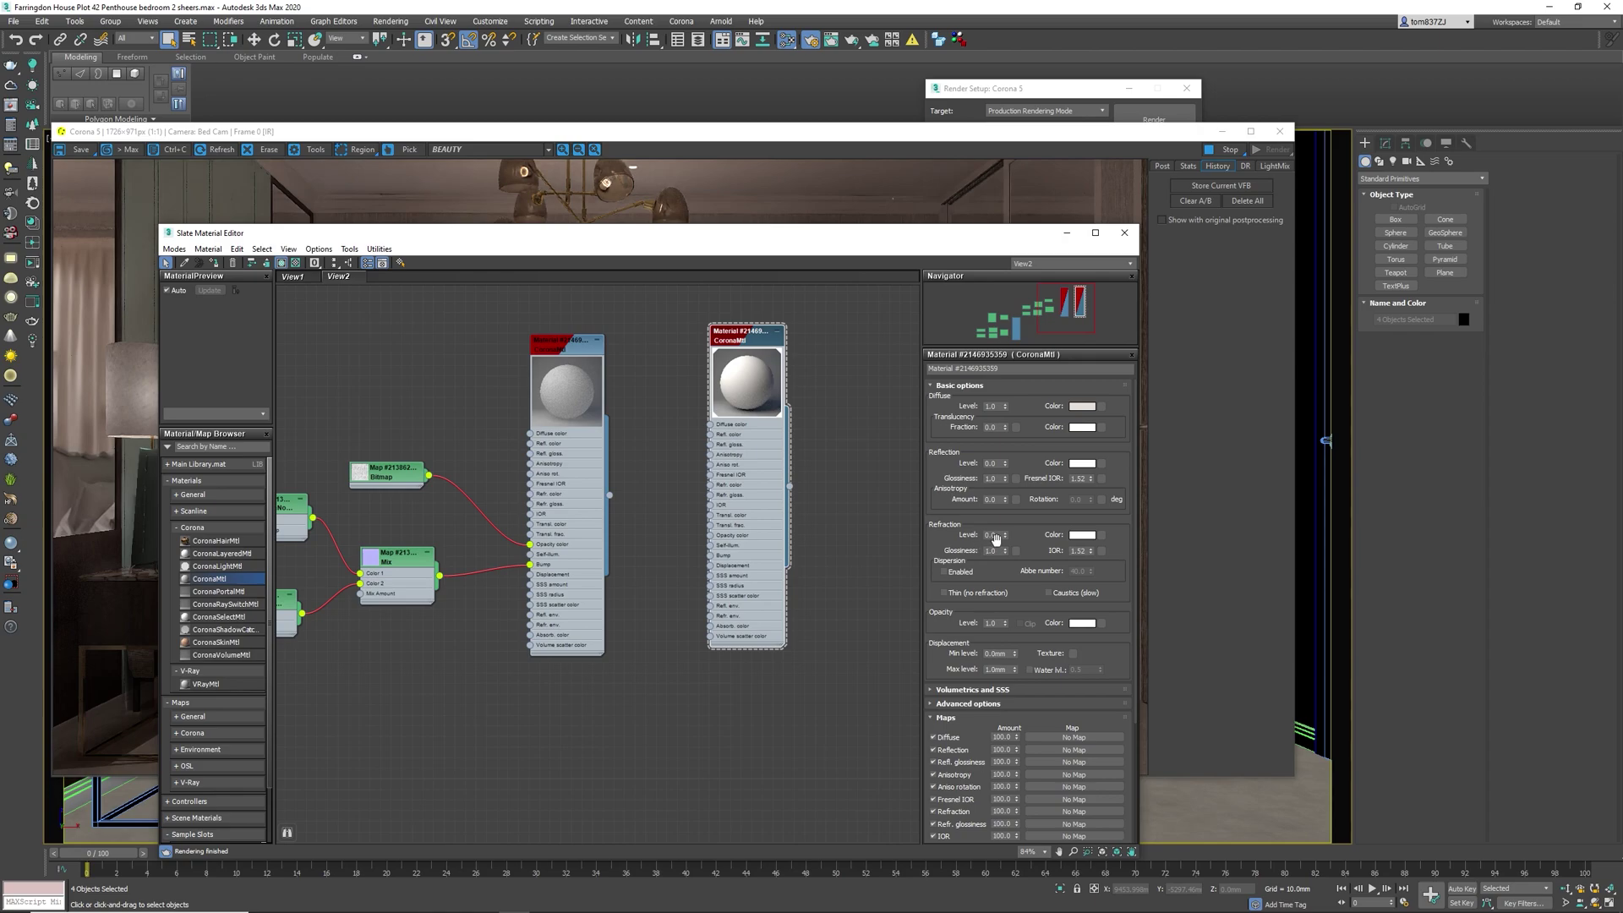
# - Try a translucency fraction of 1.0 on the sheers' material, check the interactive render and reset the fraction to 0
pyautogui.moveTo(782, 234); pyautogui.dragTo(749, 549)
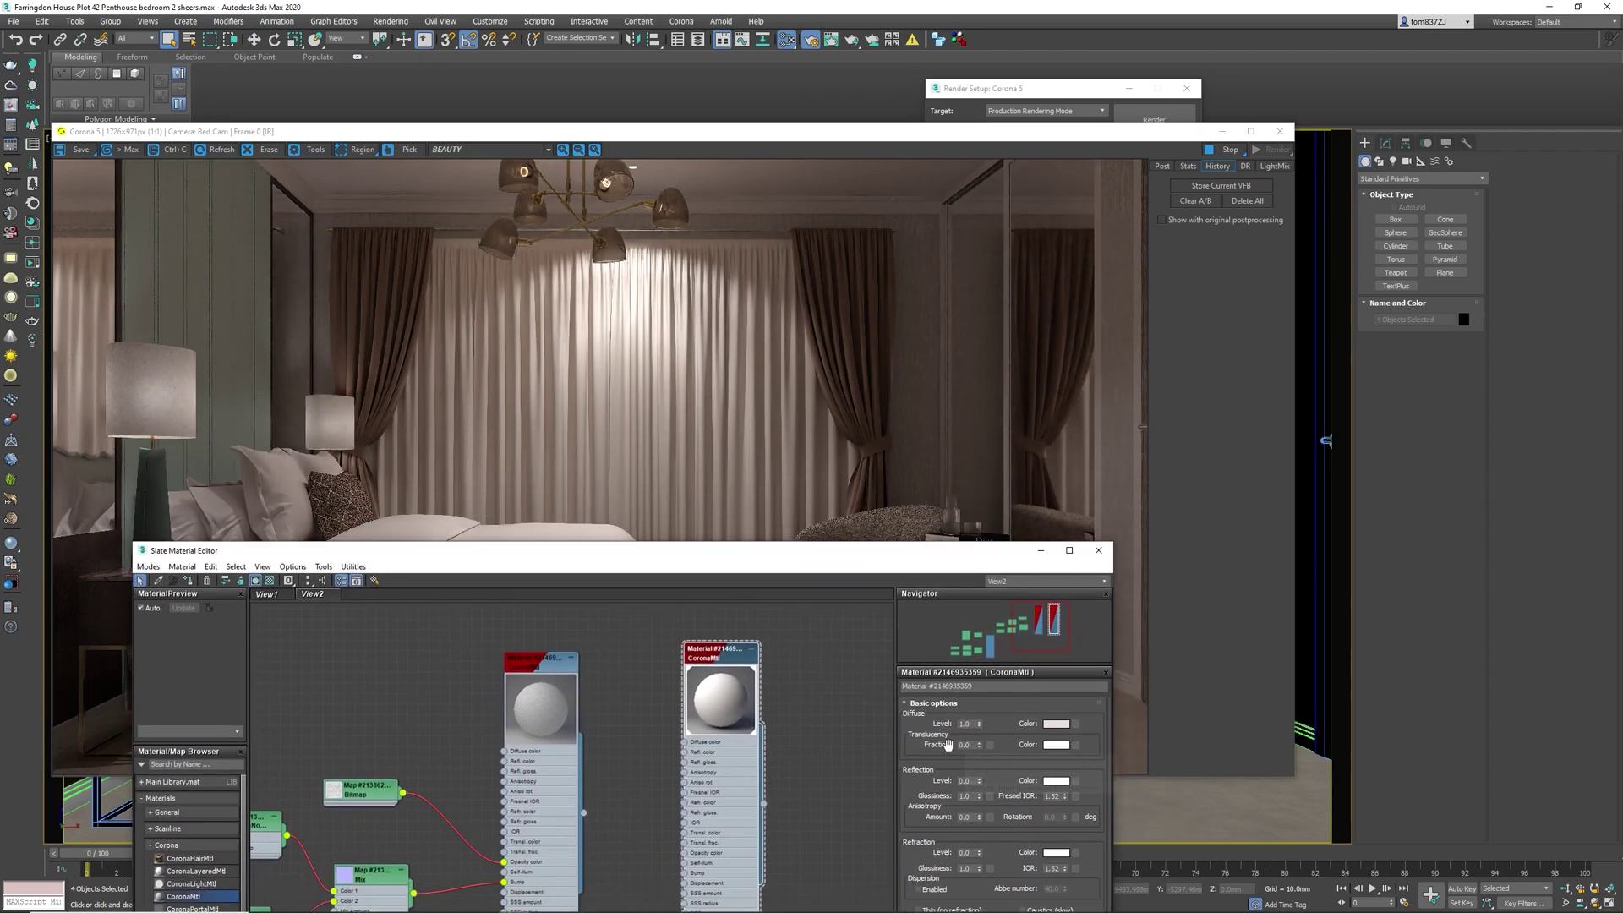
pyautogui.moveTo(979, 745); pyautogui.dragTo(970, 612)
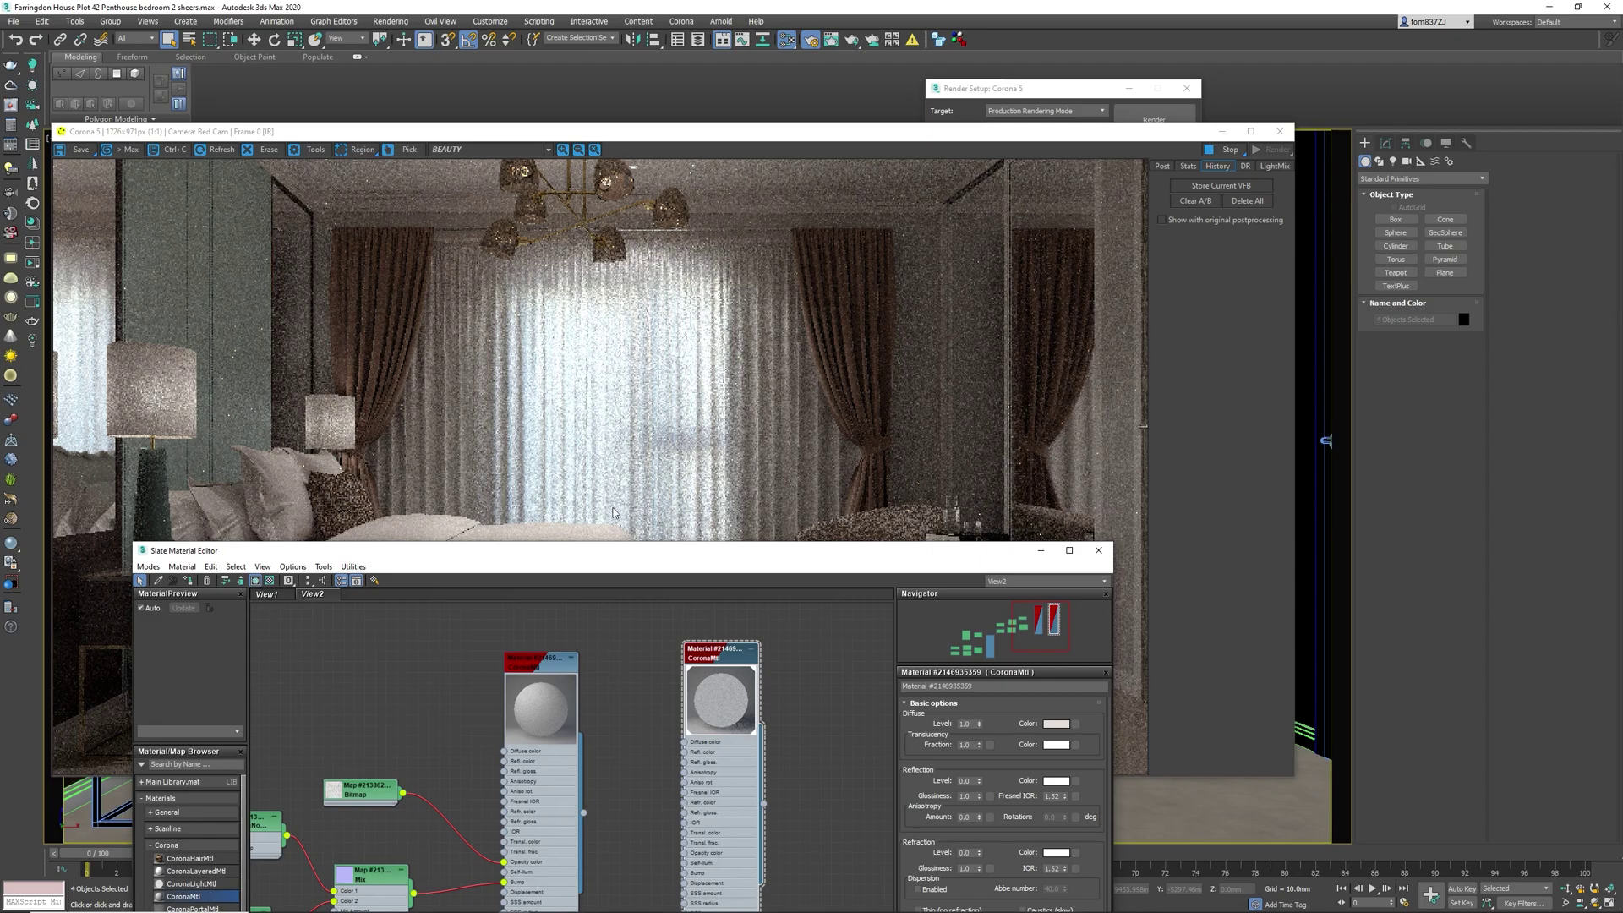
pyautogui.moveTo(690, 555); pyautogui.dragTo(667, 393)
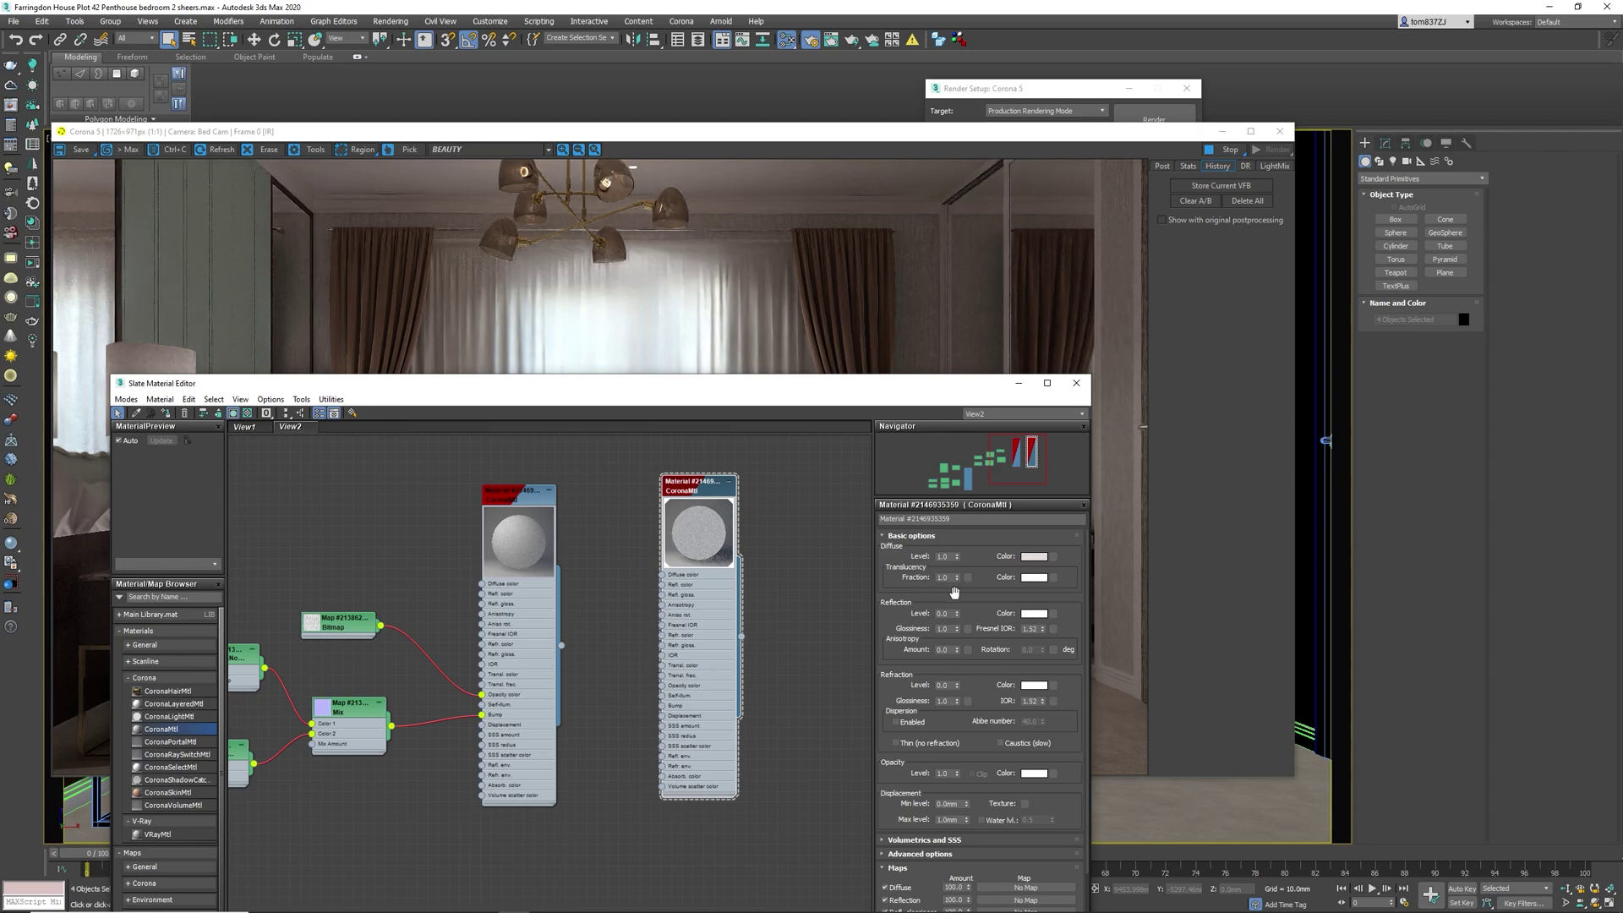
pyautogui.moveTo(957, 578); pyautogui.dragTo(976, 766)
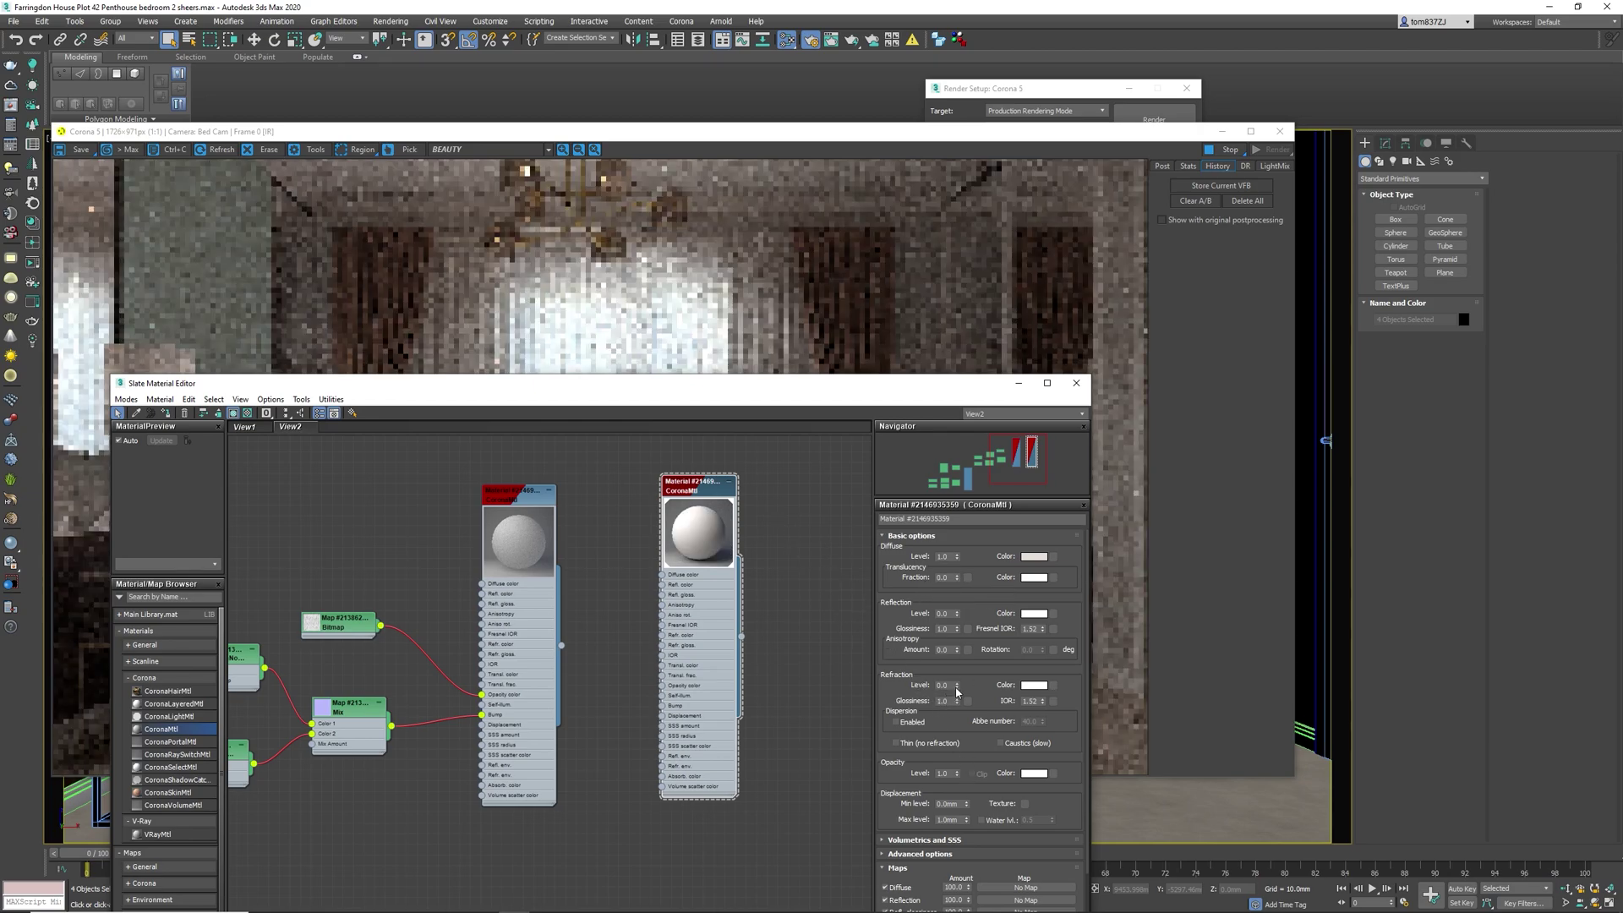
# - Raise the sheers' refraction level to 1.0, check the interactive render and set the material's IOR to 1
pyautogui.moveTo(955, 684); pyautogui.dragTo(954, 651)
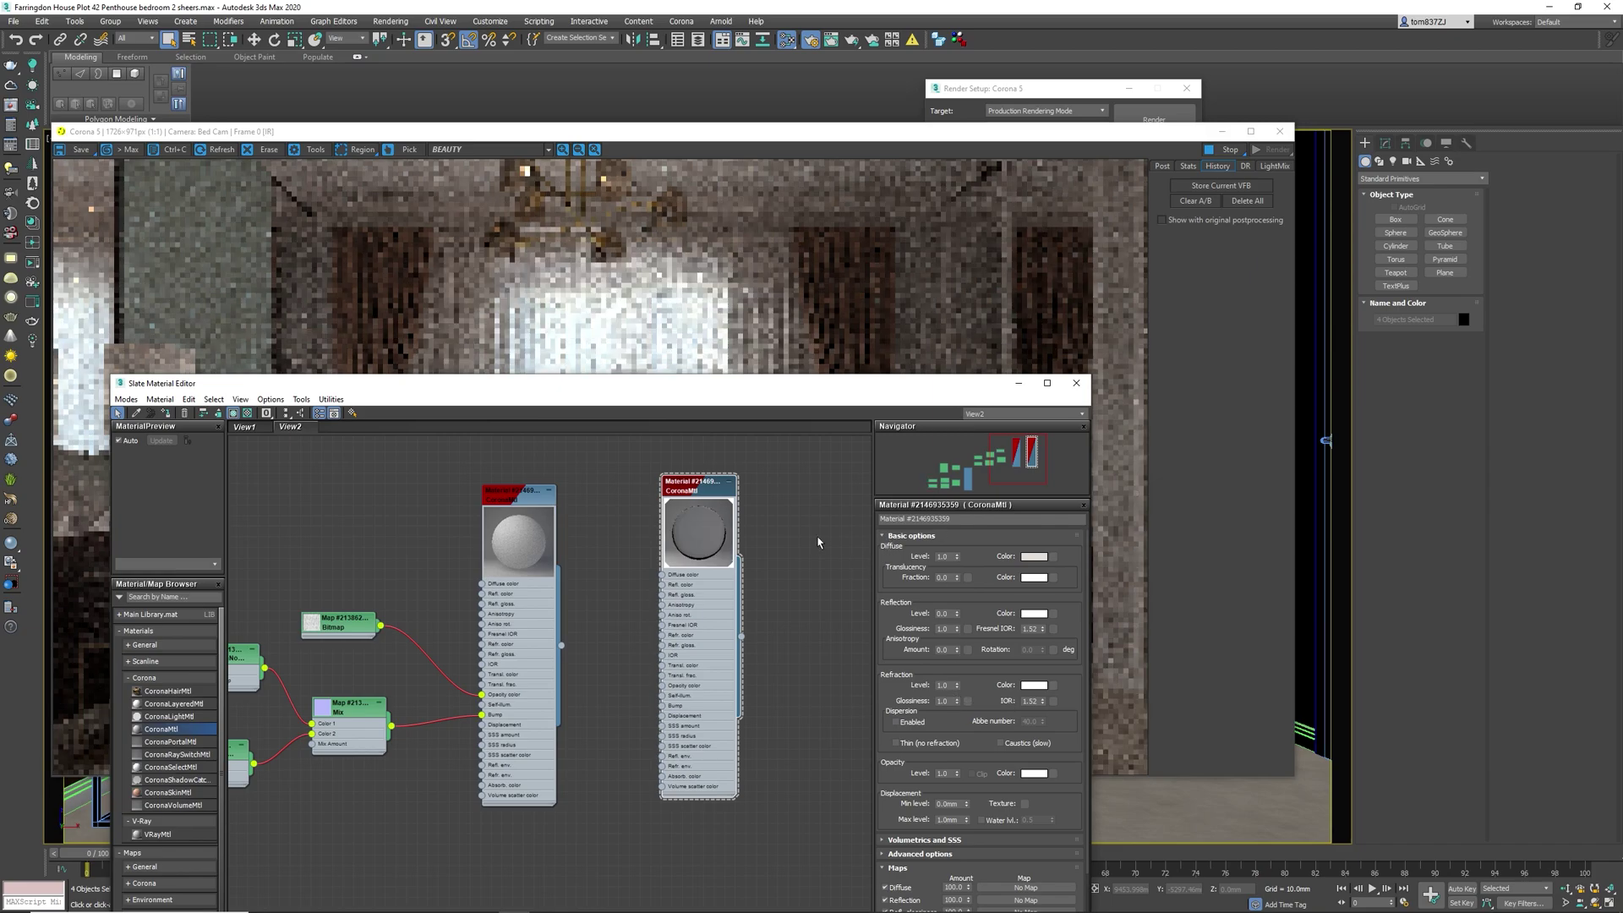
pyautogui.moveTo(727, 385); pyautogui.dragTo(659, 562)
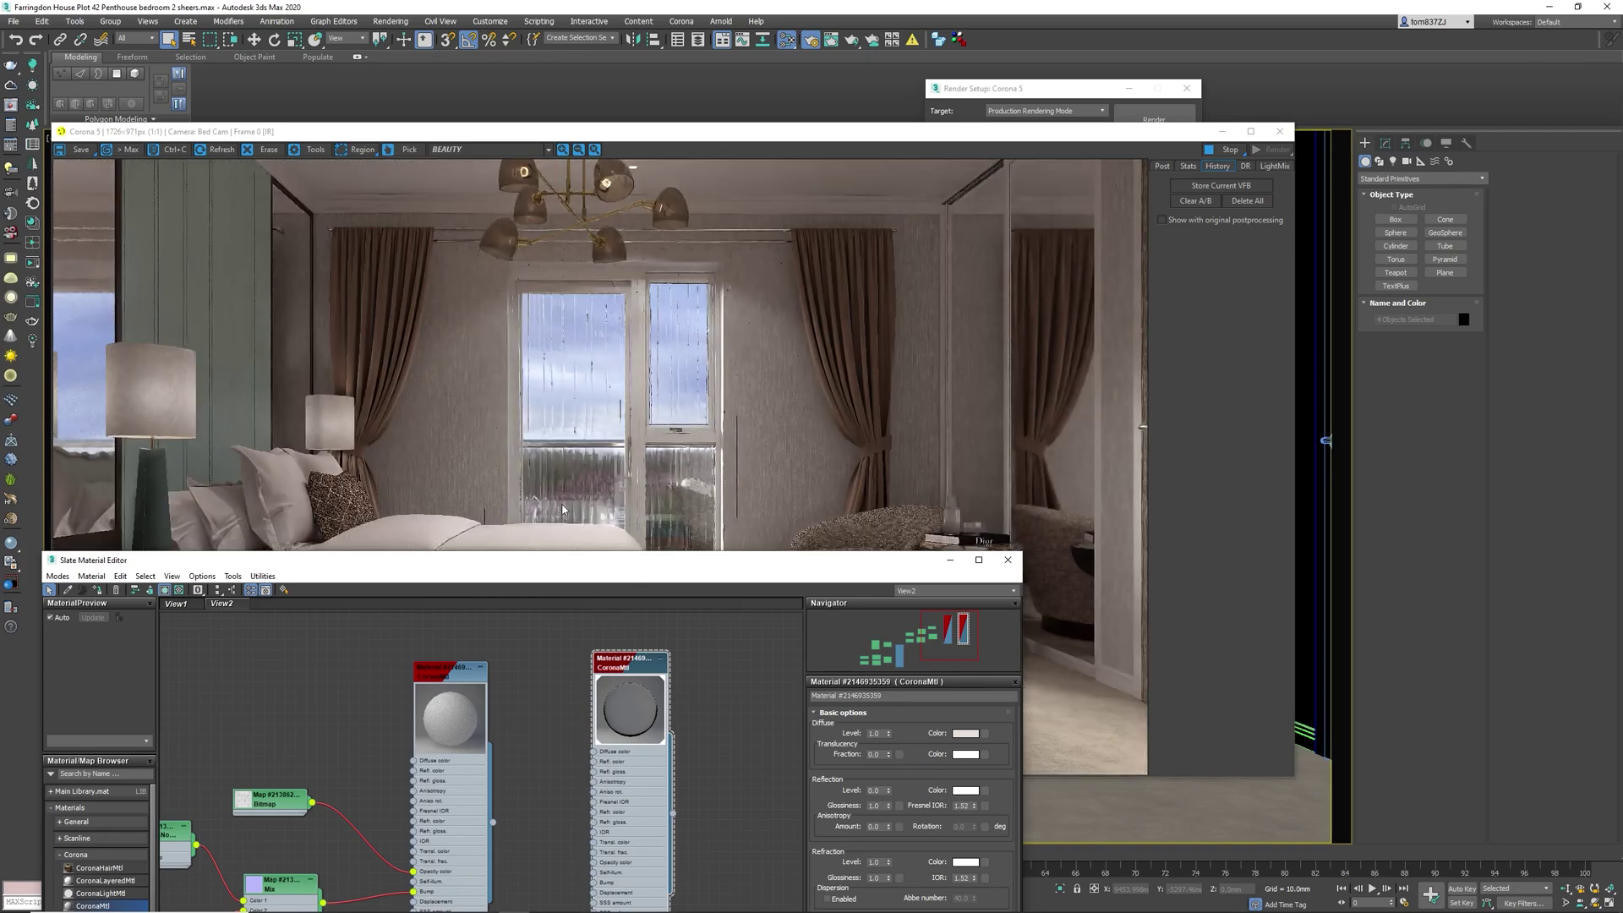
pyautogui.doubleClick(961, 805)
pyautogui.write('1')
pyautogui.press('Tab')
pyautogui.moveTo(680, 560); pyautogui.dragTo(1075, 197)
# - Examine how see-through the fabric is in the sheers reference 1 photo, and return to the material editor
pyautogui.hotkey('alt', 'Tab')
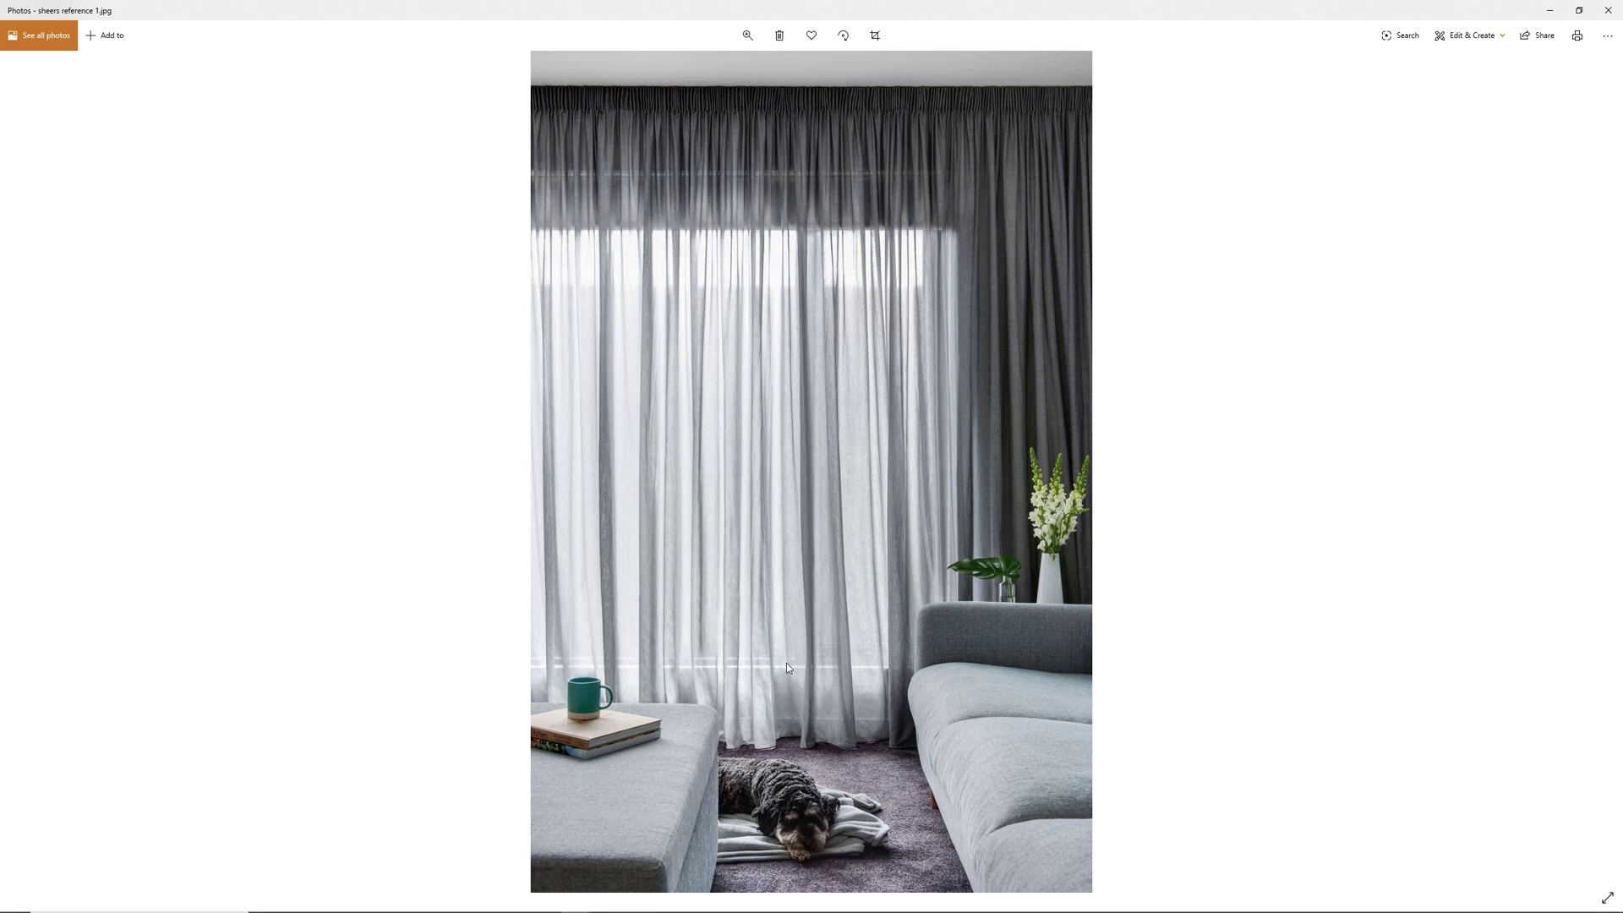
pyautogui.click(1550, 12)
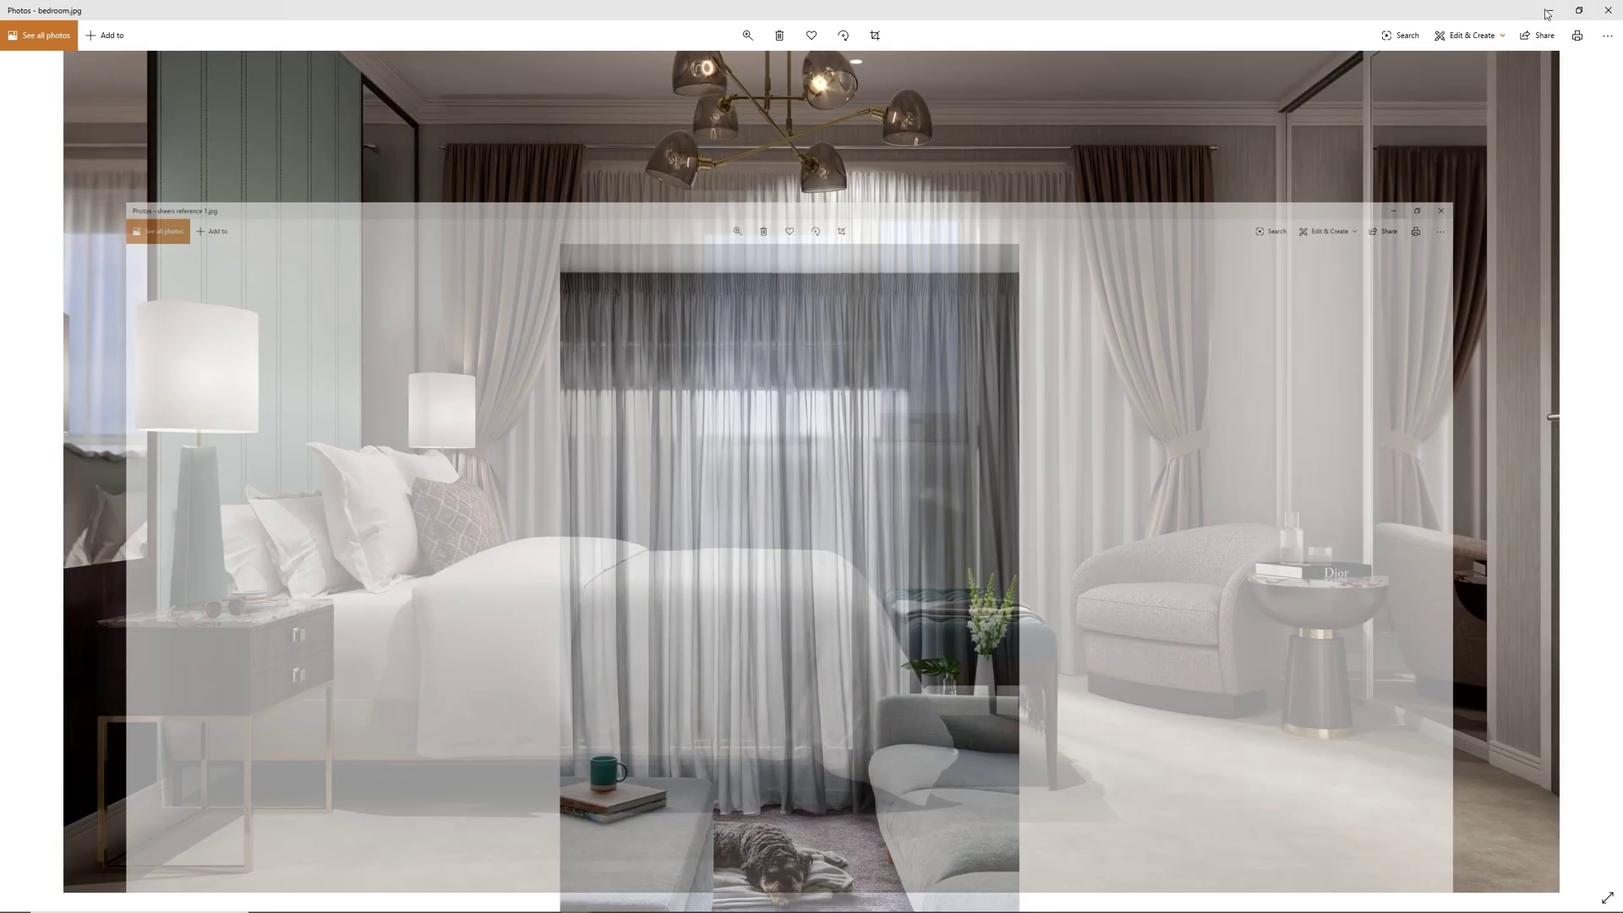
pyautogui.click(1549, 12)
# - Lower the new sheers material's refraction level to 0.6 and check the curtains in the interactive render
pyautogui.moveTo(983, 205); pyautogui.dragTo(665, 296)
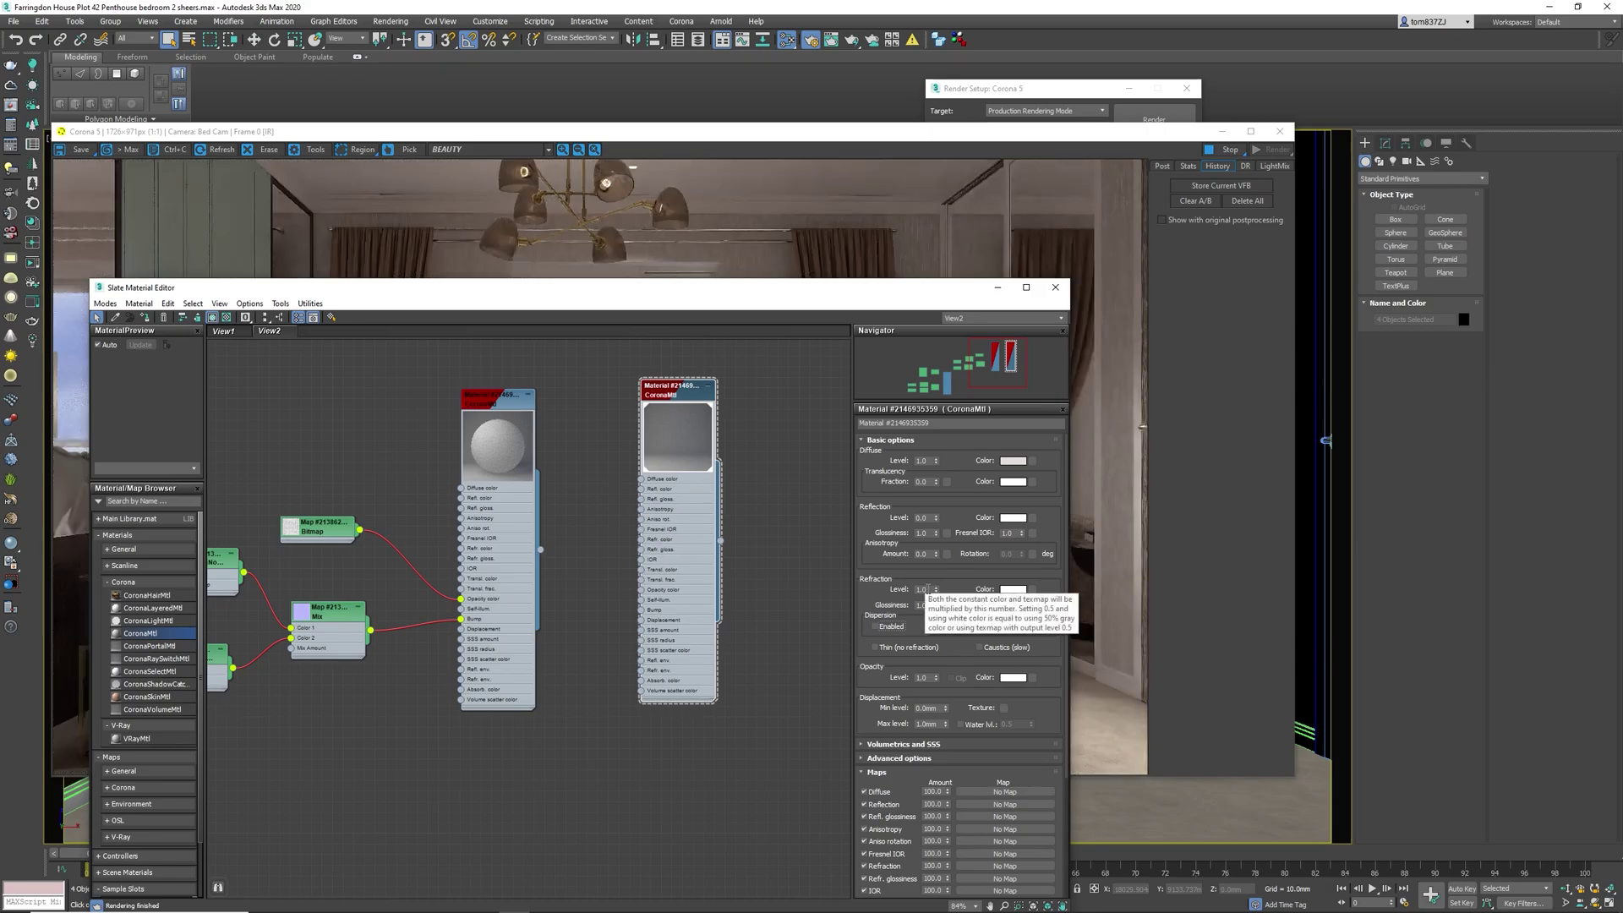
pyautogui.doubleClick(519, 551)
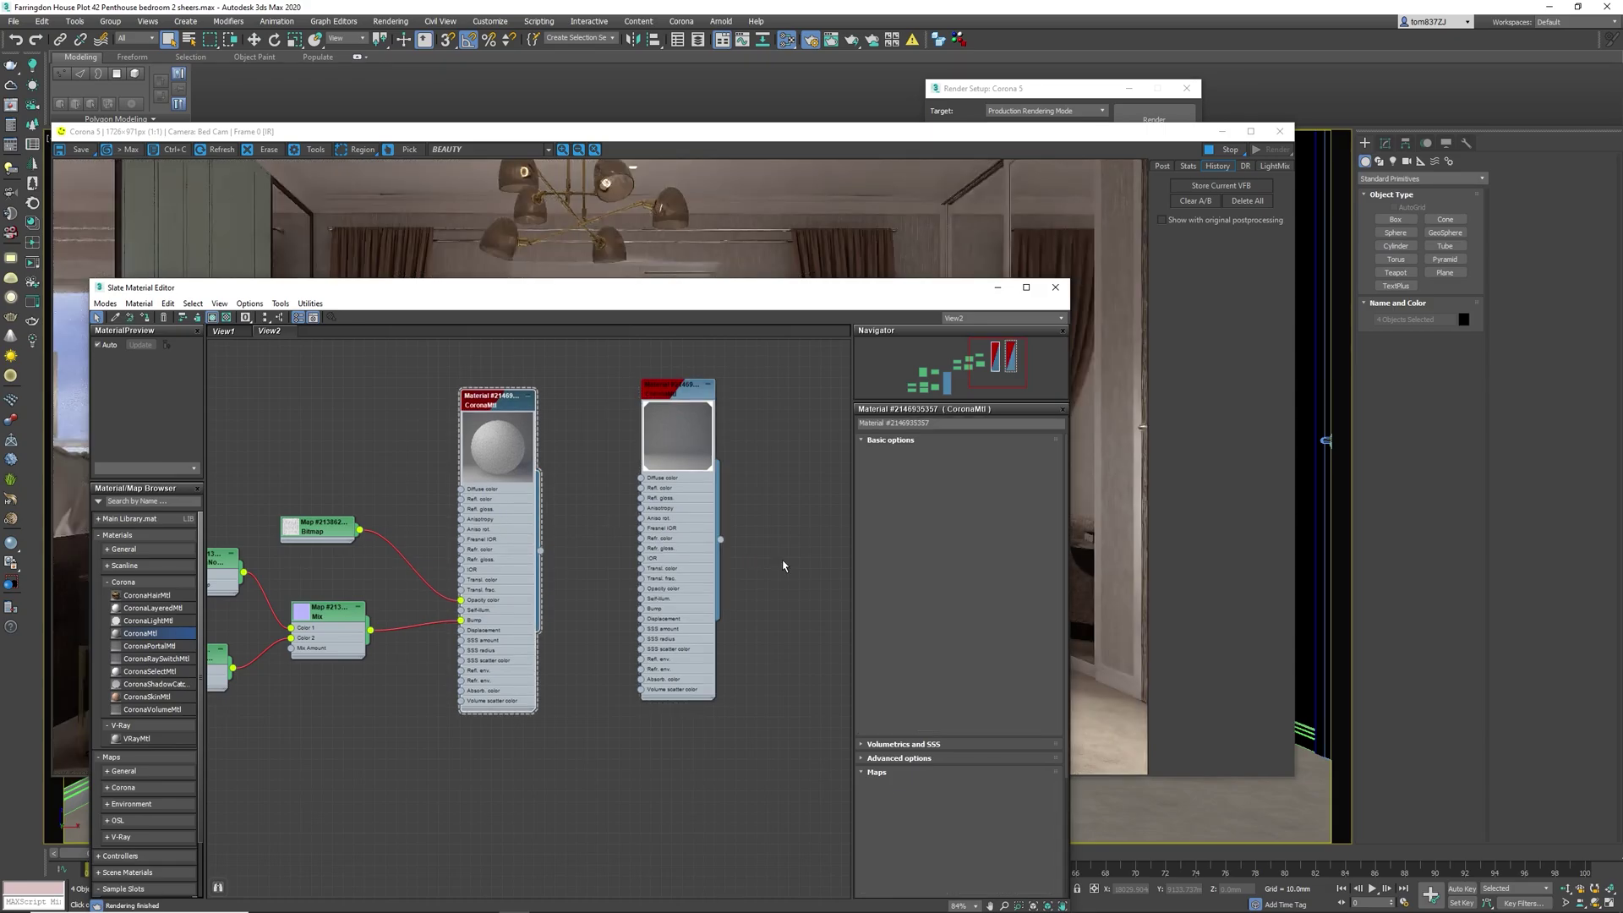
pyautogui.click(686, 582)
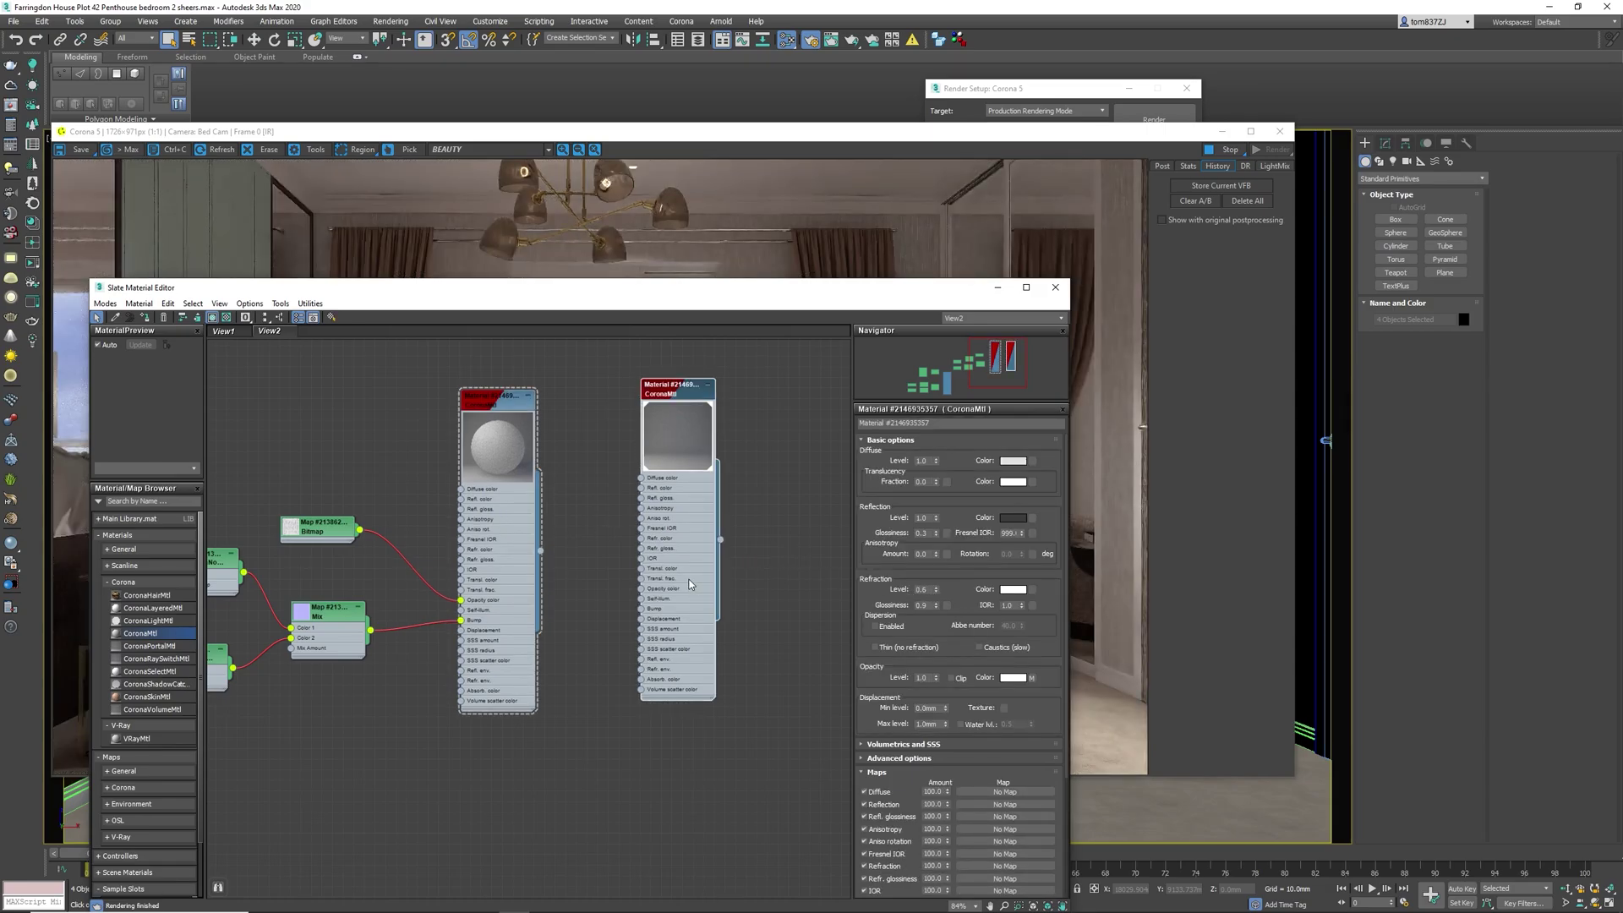
pyautogui.doubleClick(690, 584)
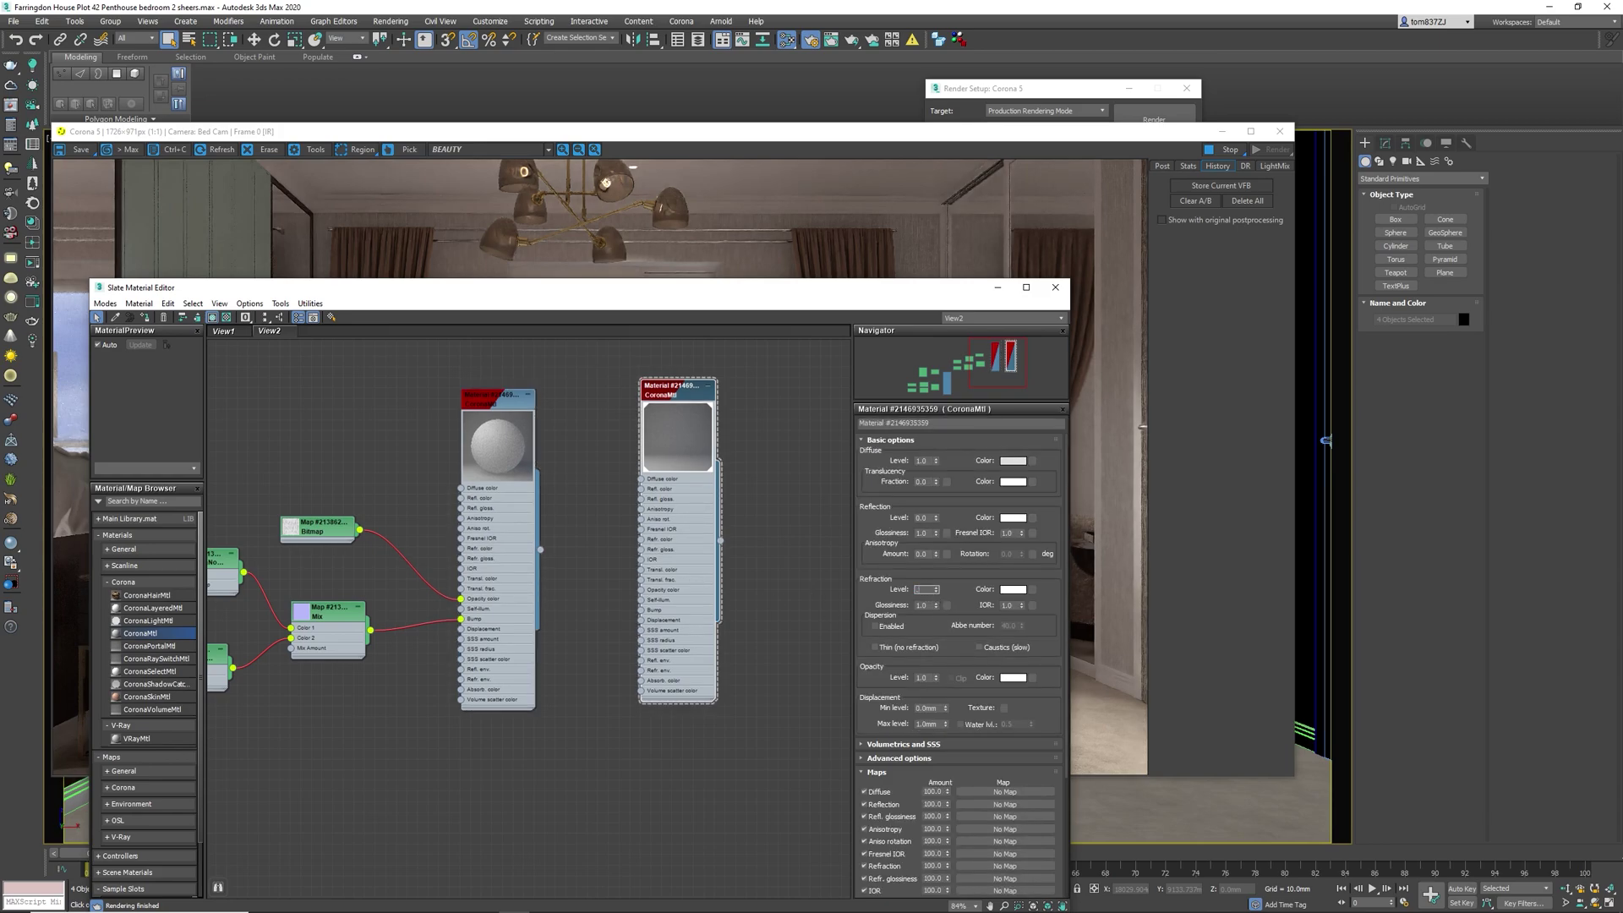
pyautogui.moveTo(677, 287); pyautogui.dragTo(715, 573)
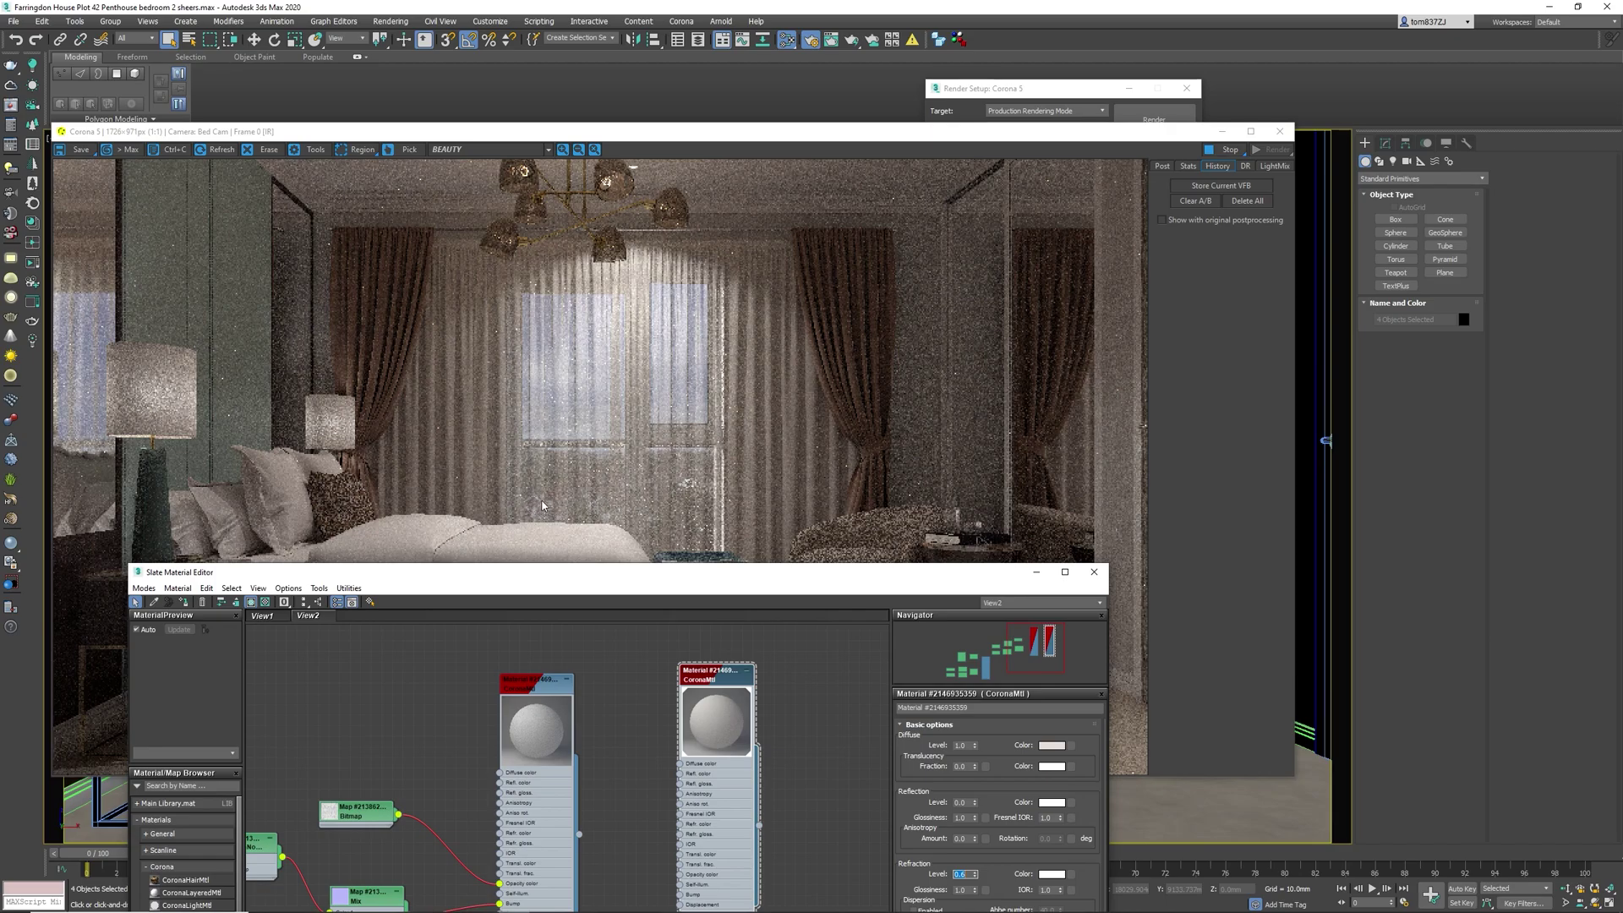
pyautogui.moveTo(628, 573); pyautogui.dragTo(666, 264)
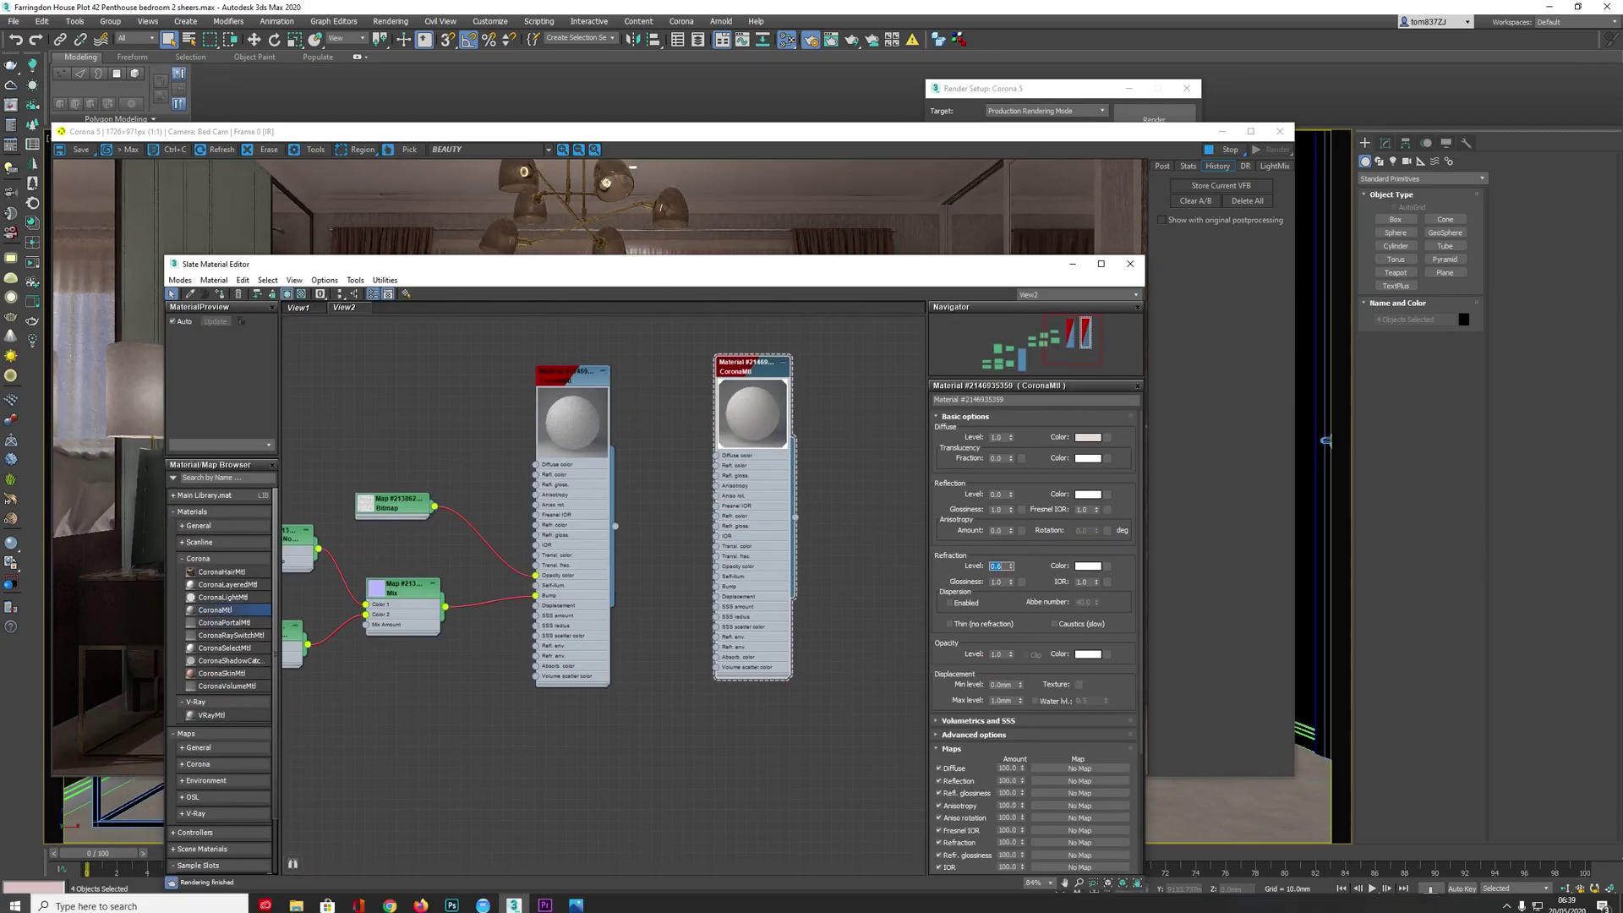
# - Switch to Photos to examine how light passes through the curtains in sheers references 1 and 2, and return to 3ds Max
pyautogui.moveTo(581, 903)
pyautogui.moveTo(476, 856)
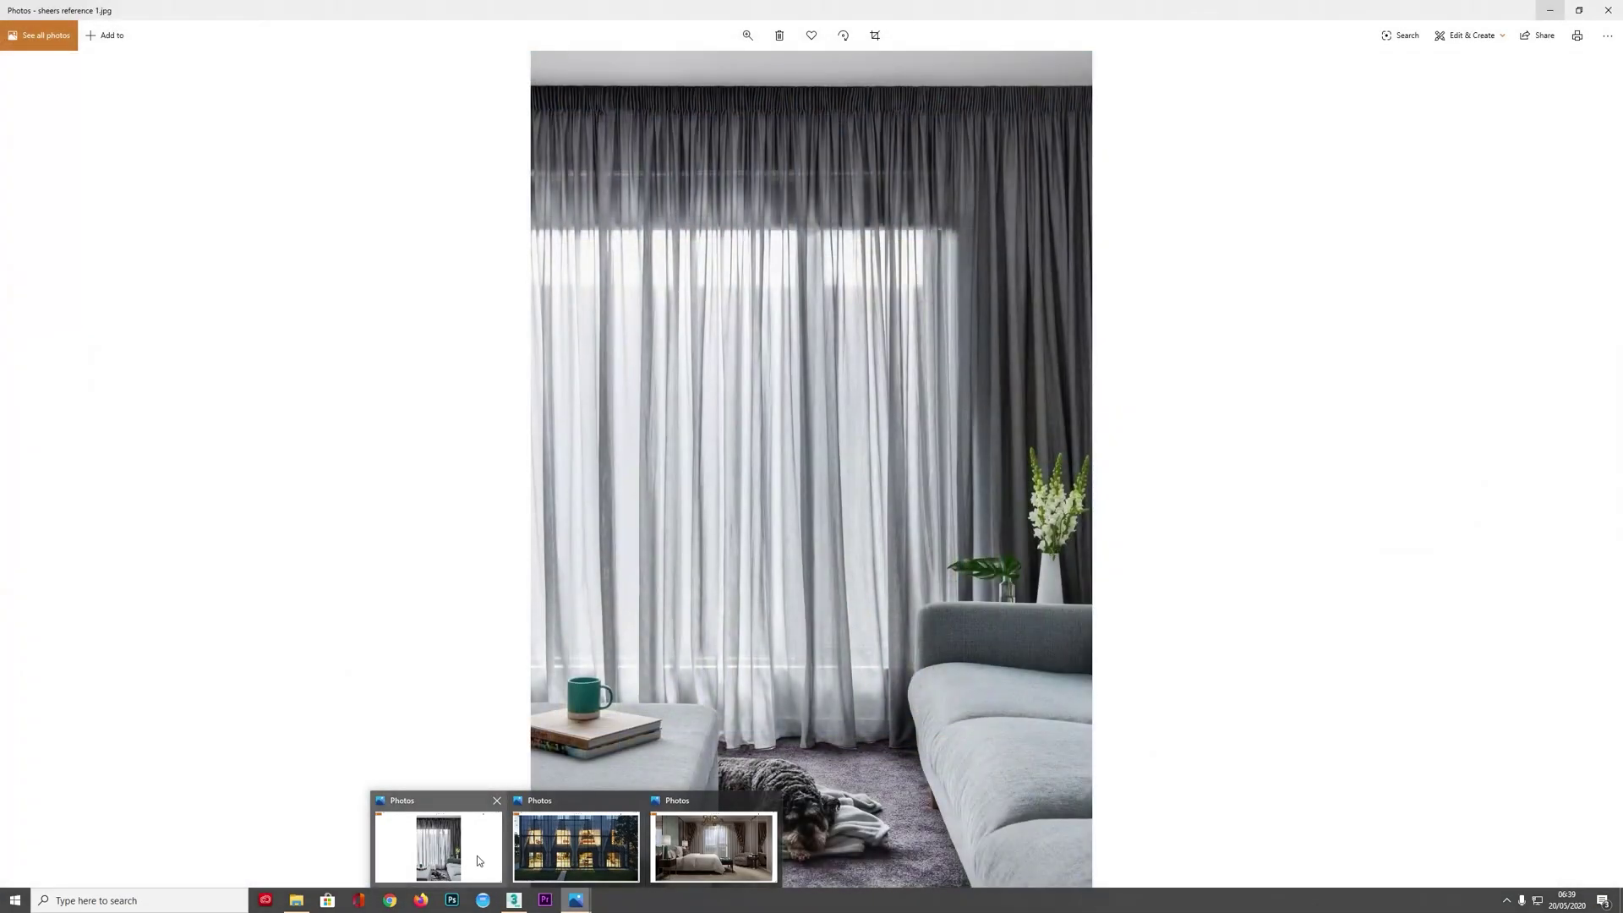
pyautogui.click(476, 855)
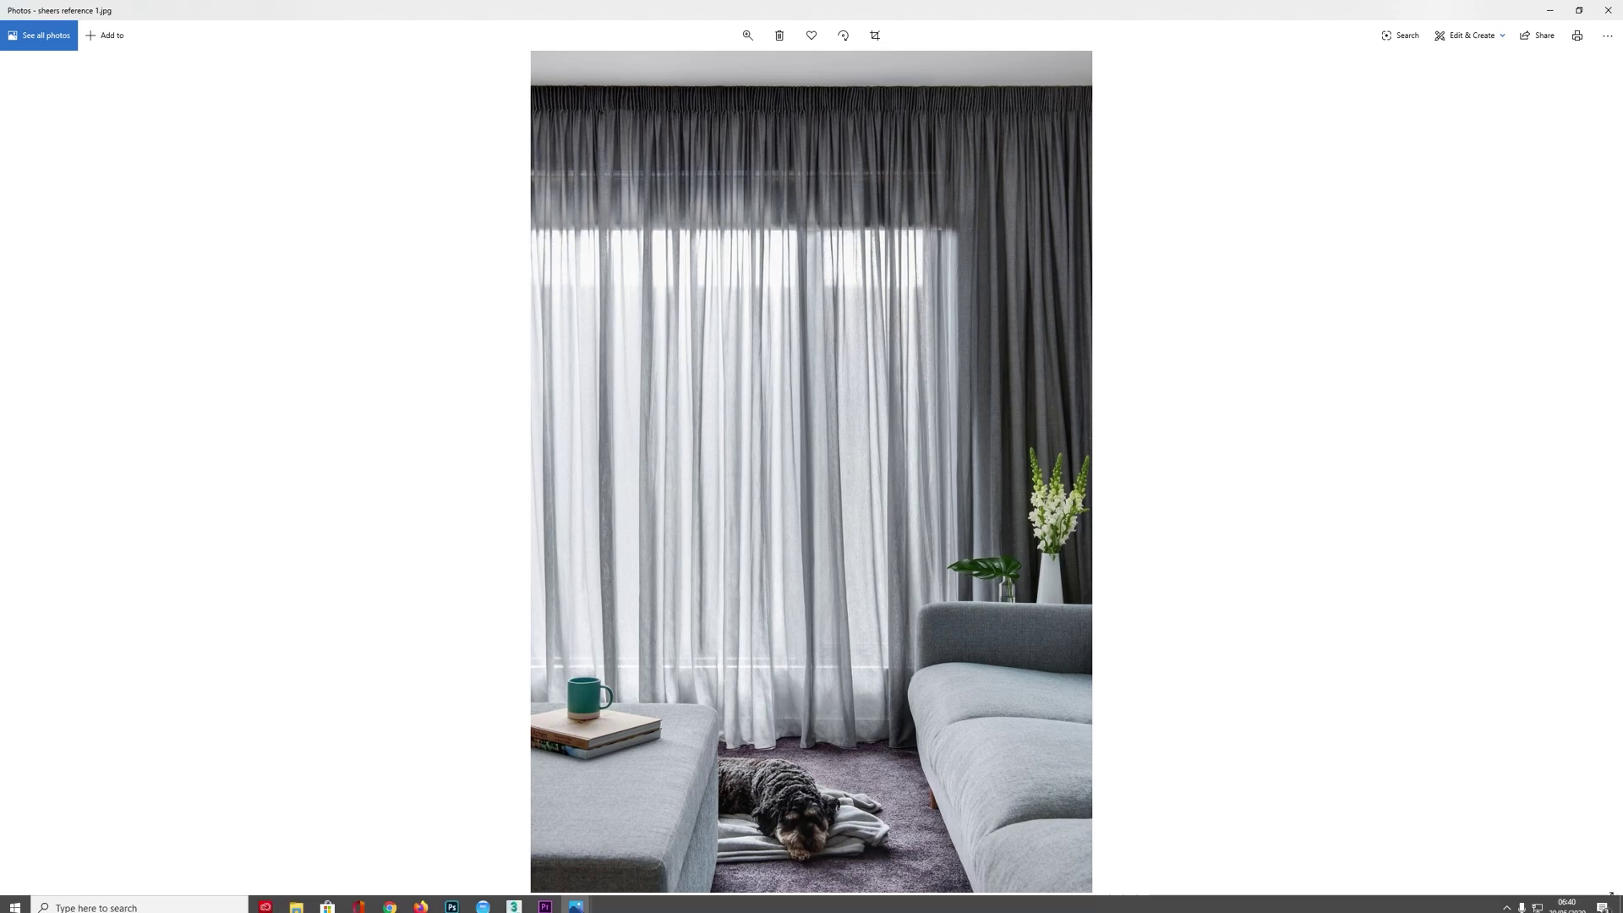
pyautogui.click(528, 901)
pyautogui.scroll(5, 717, 402)
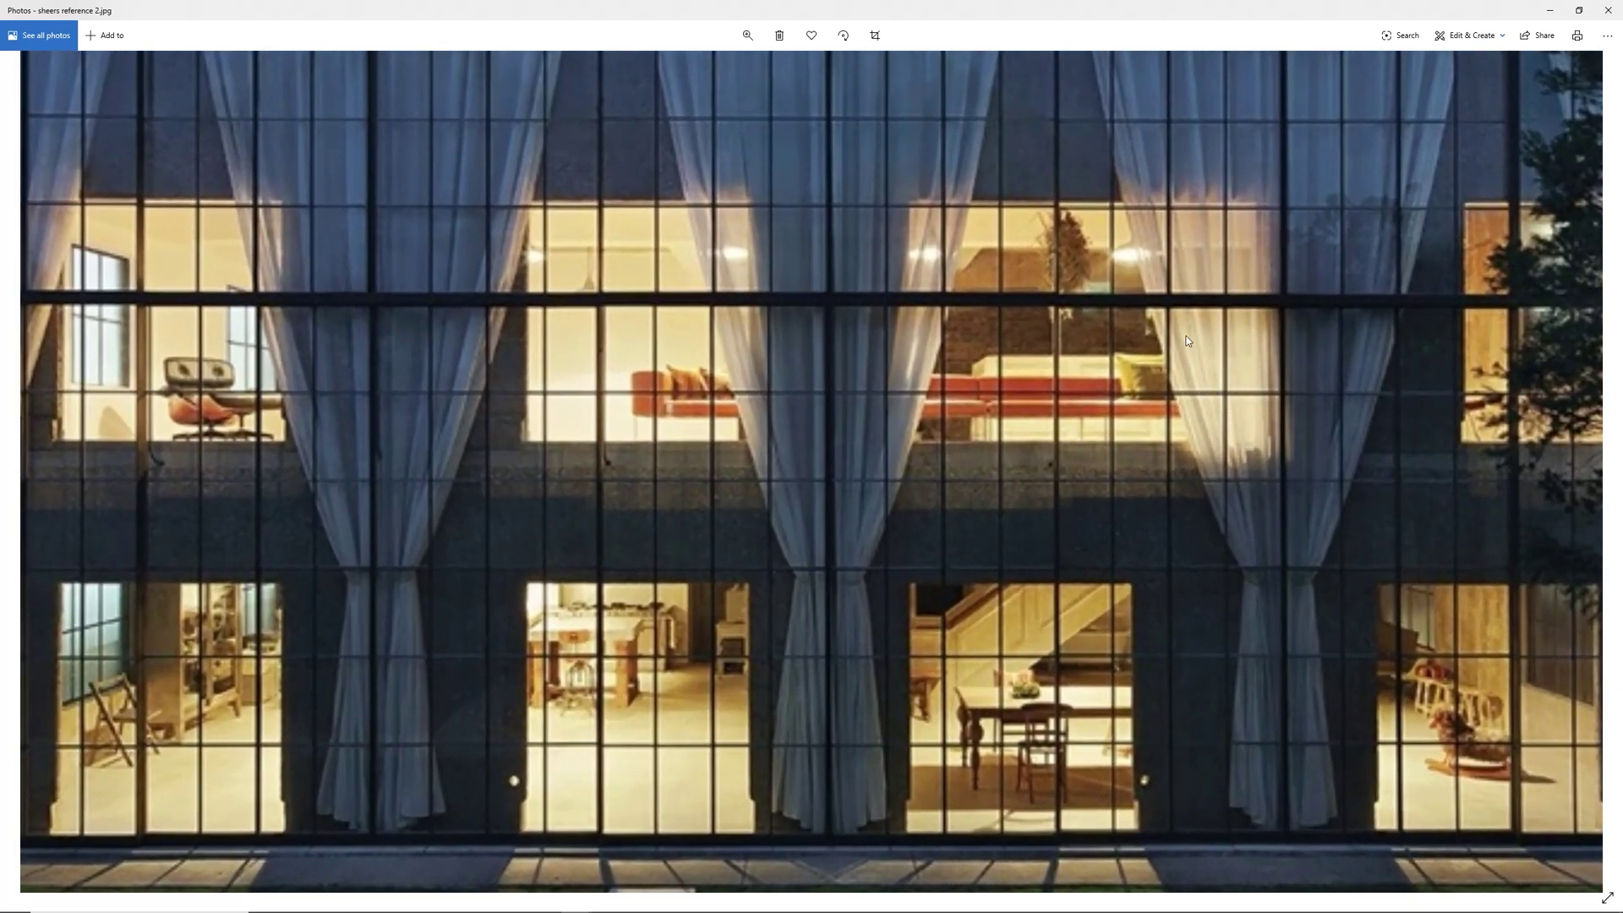
pyautogui.click(1550, 11)
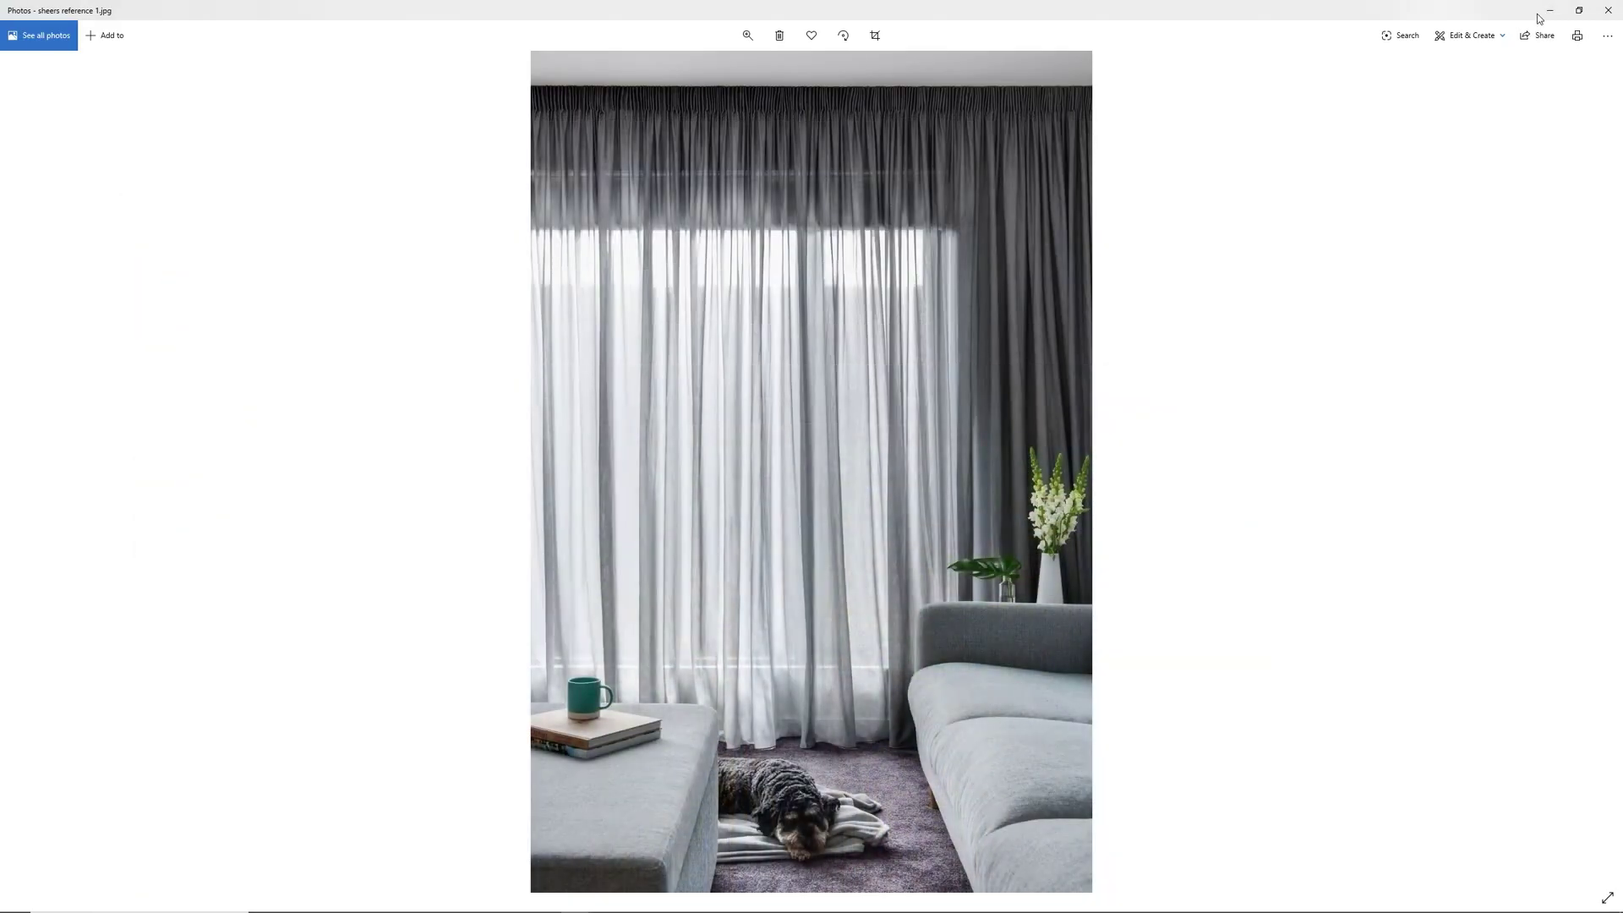
pyautogui.click(1550, 10)
# - Set the sheers' refraction glossiness to 0.9 and check the softened view through the curtains in the interactive render
pyautogui.moveTo(698, 276); pyautogui.dragTo(640, 285)
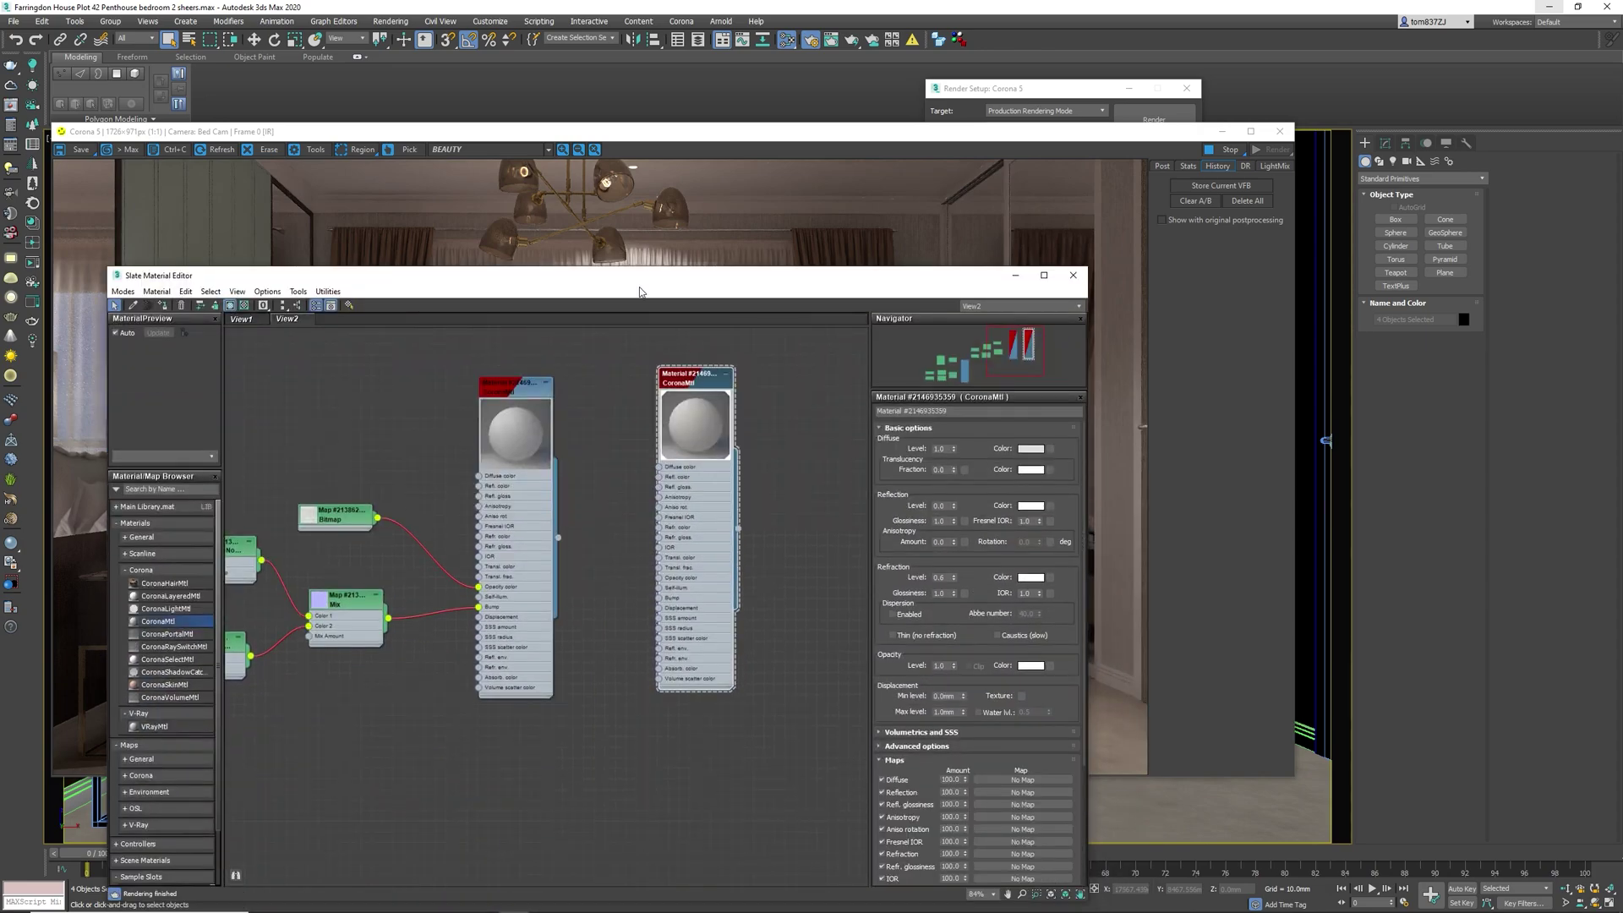
pyautogui.doubleClick(942, 593)
pyautogui.write('.9')
pyautogui.press('Return')
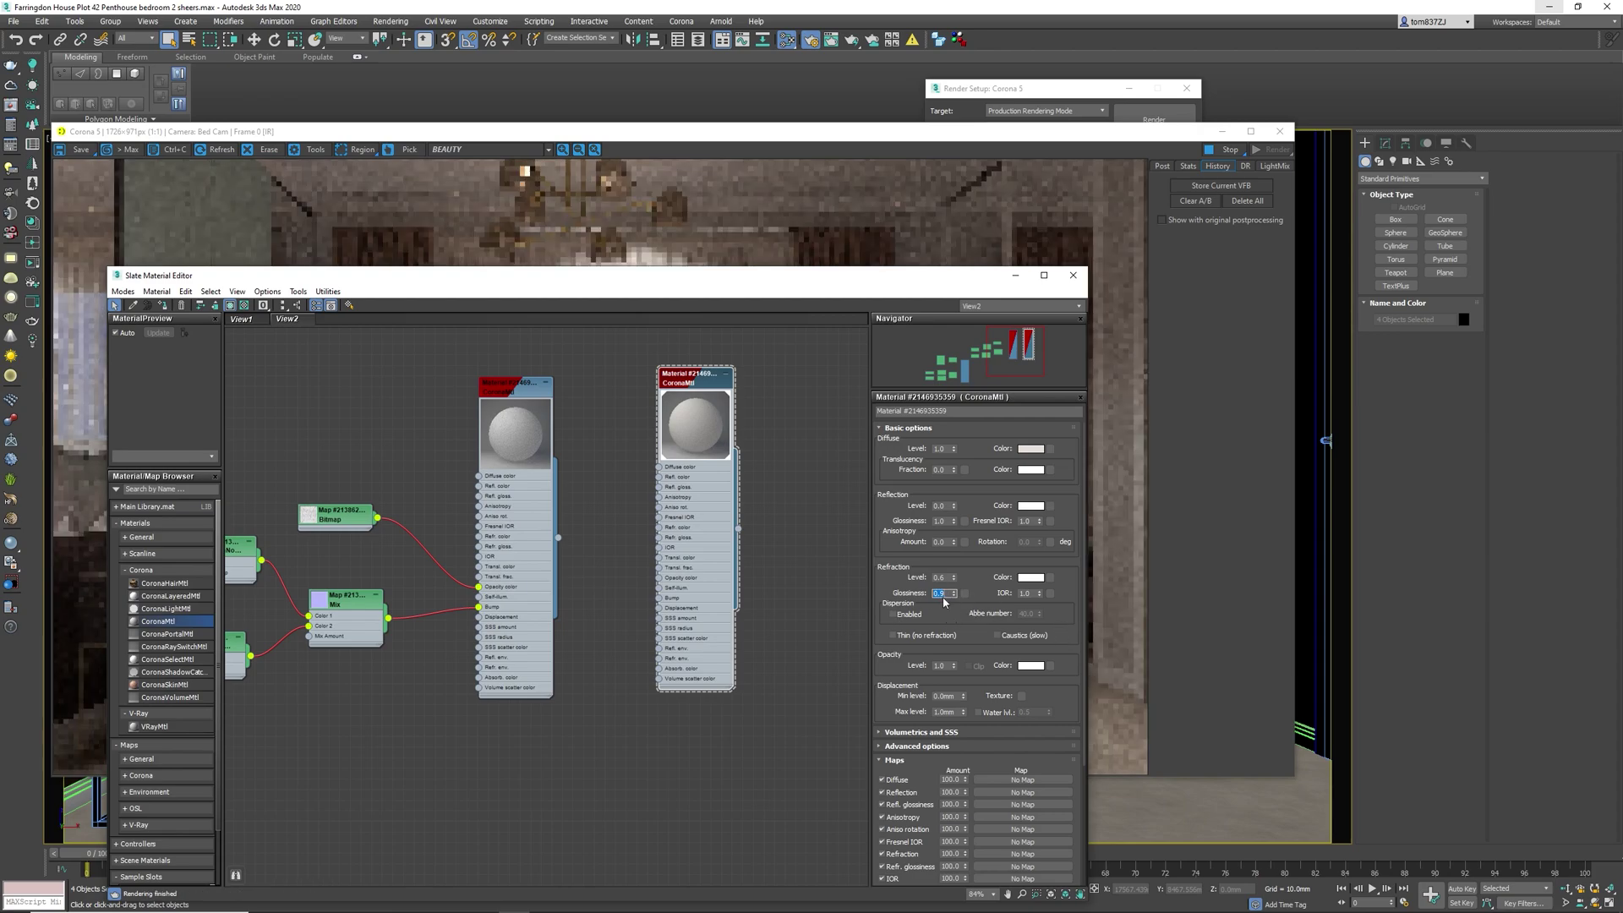
pyautogui.moveTo(726, 272); pyautogui.dragTo(871, 680)
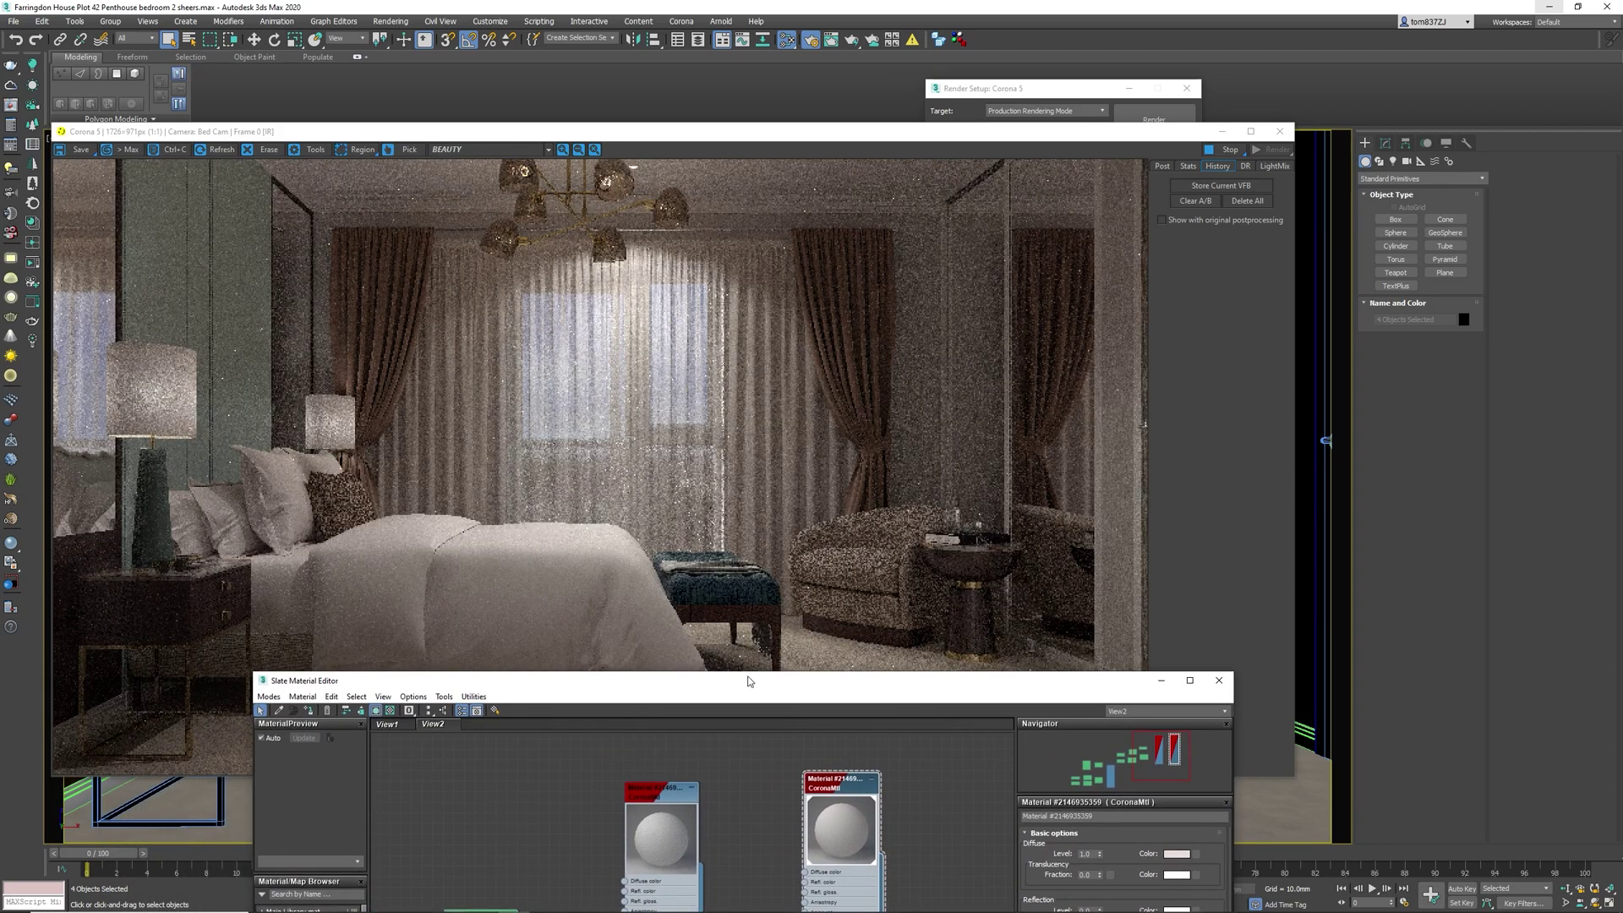
# - Inspect the image of the fabric opacity bitmap used by the finished sheers material, and close the preview
pyautogui.moveTo(748, 683); pyautogui.dragTo(790, 293)
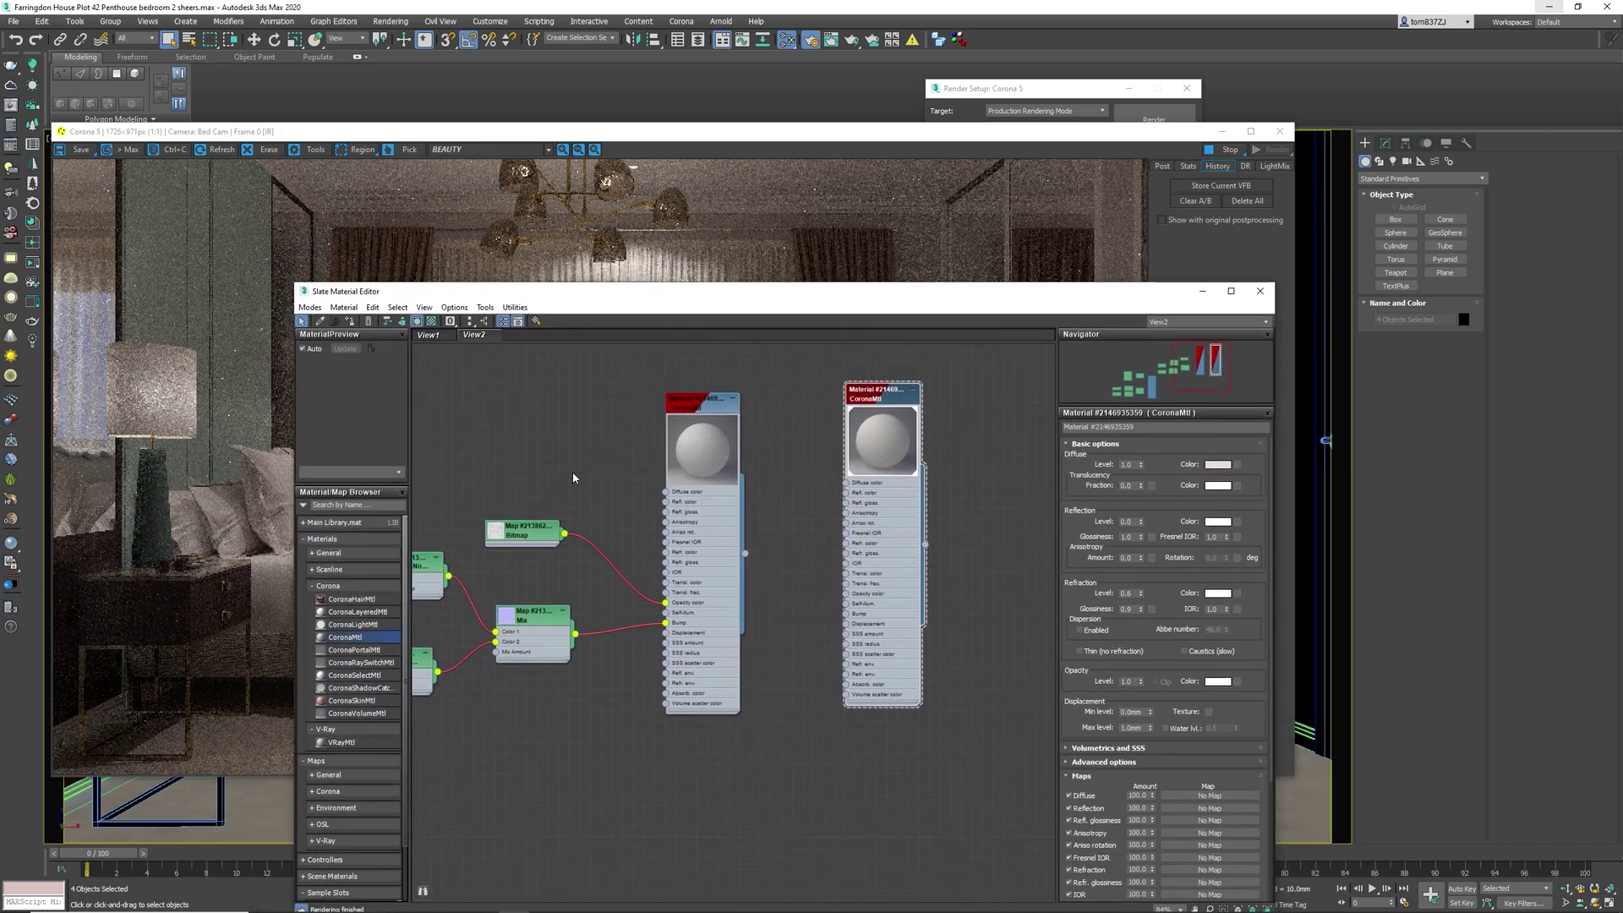
pyautogui.doubleClick(540, 534)
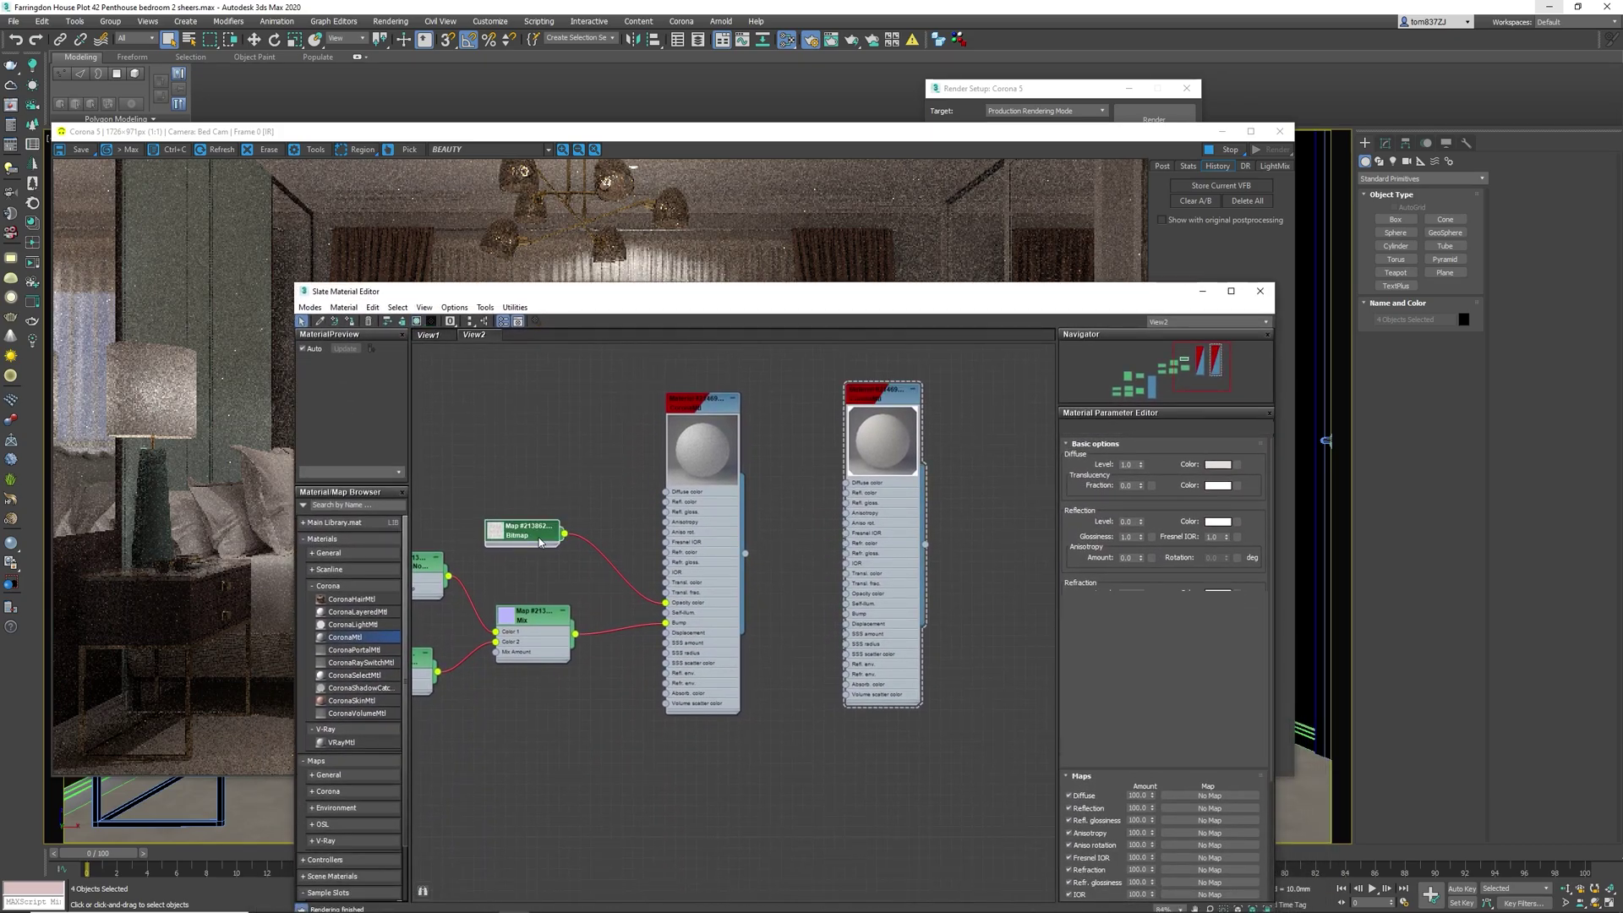
pyautogui.click(1229, 635)
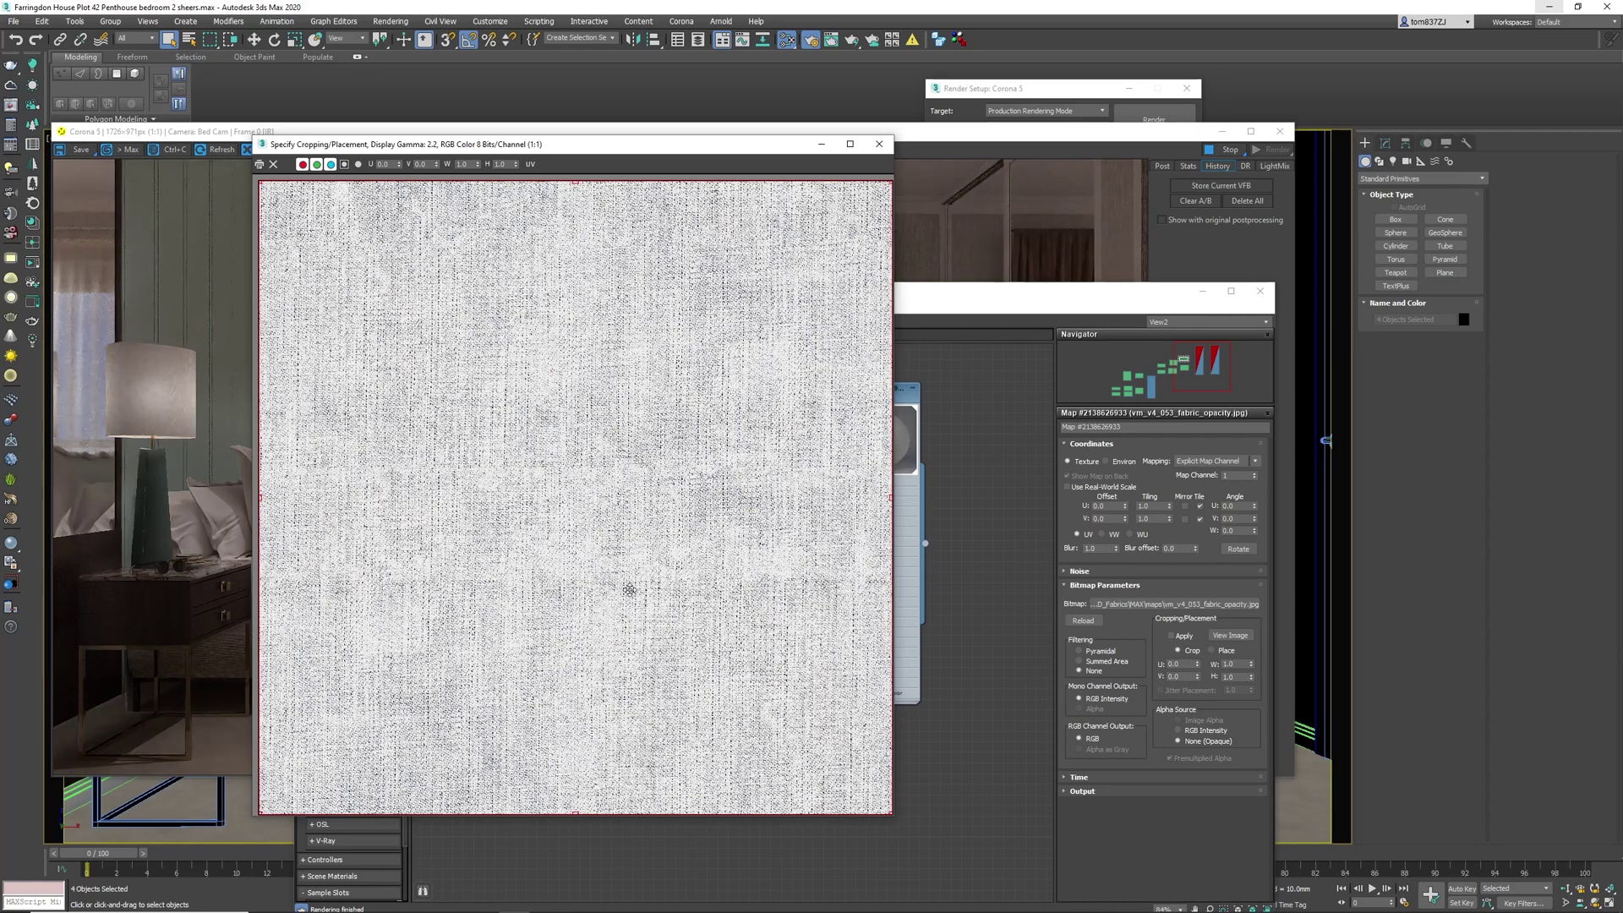
pyautogui.click(879, 144)
# - Connect the fabric opacity bitmap to the new sheers material's opacity color input and check the interactive render
pyautogui.moveTo(565, 535); pyautogui.dragTo(846, 594)
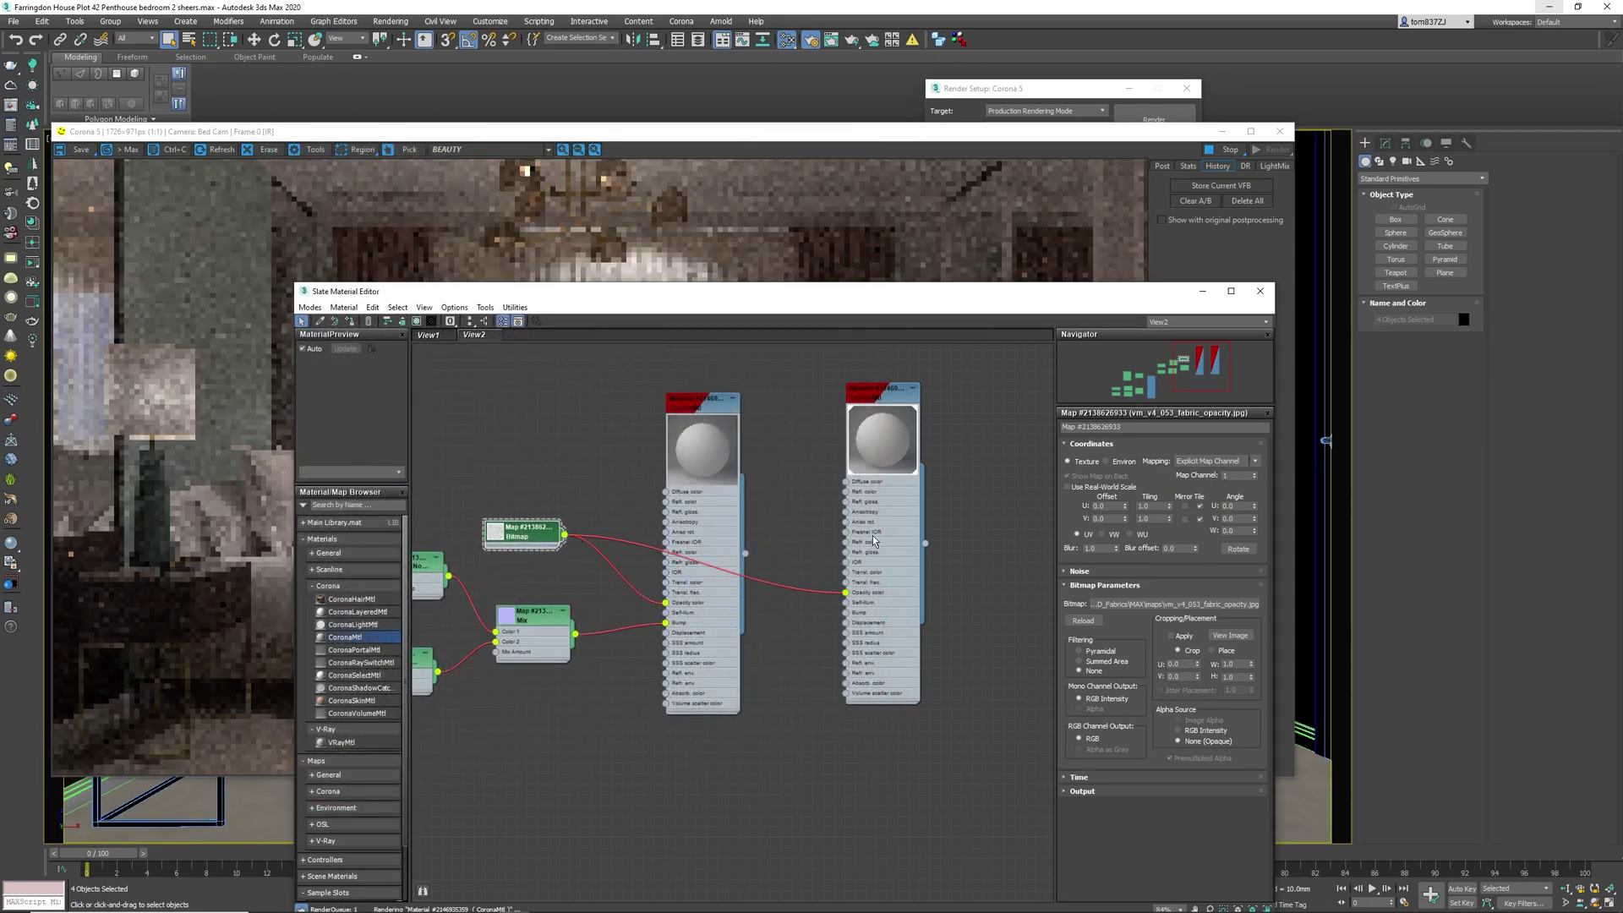
pyautogui.moveTo(778, 309); pyautogui.dragTo(725, 583)
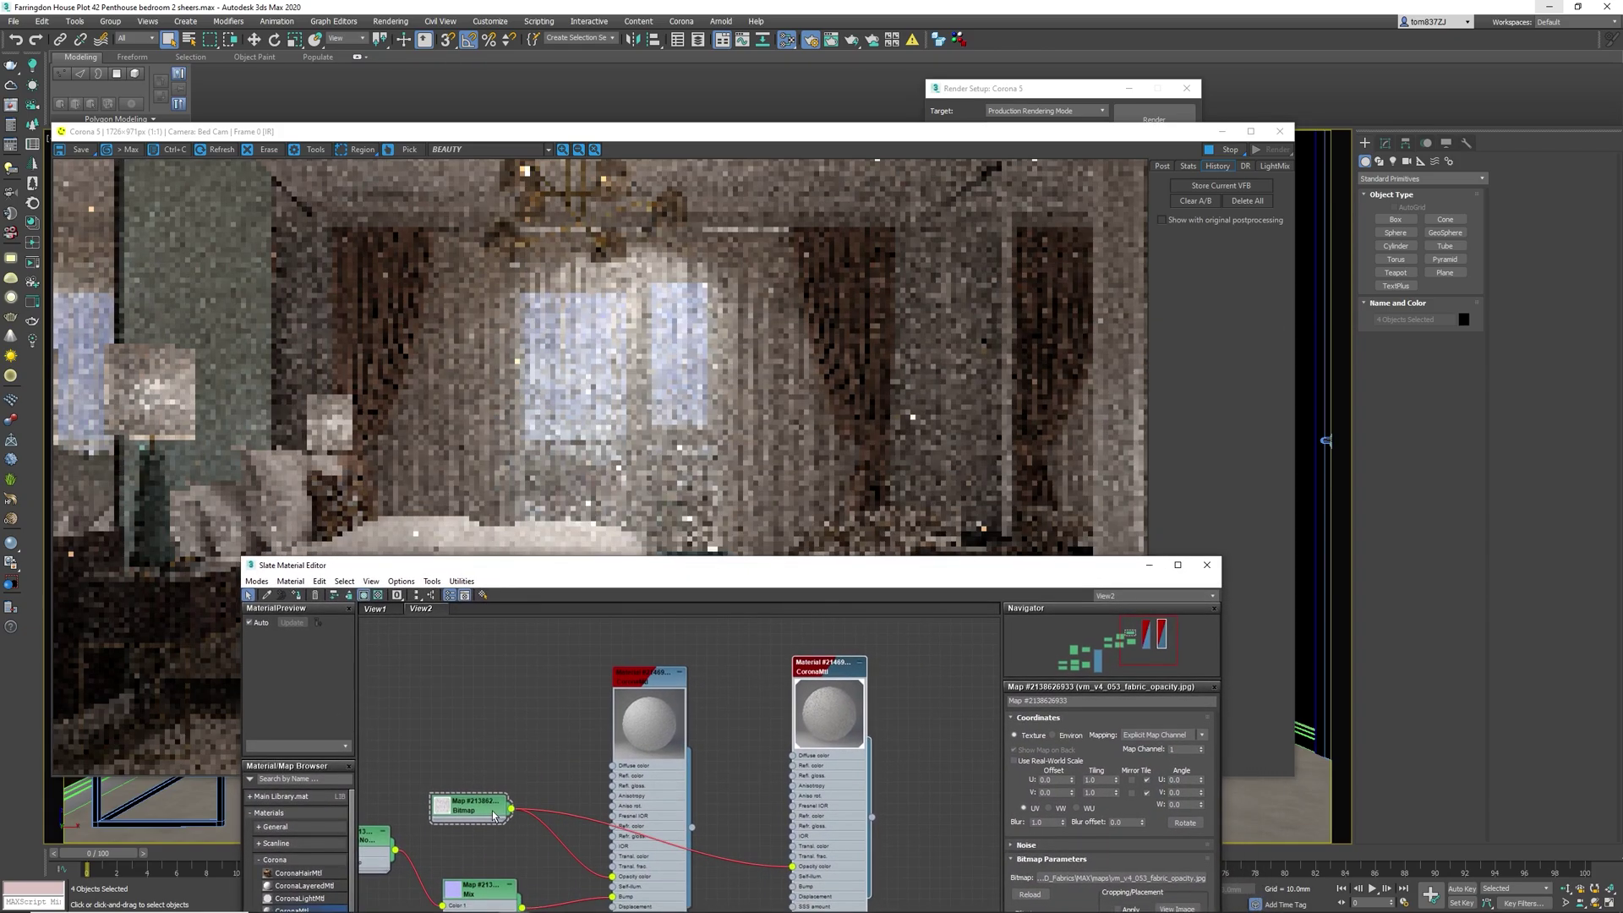
pyautogui.click(589, 759)
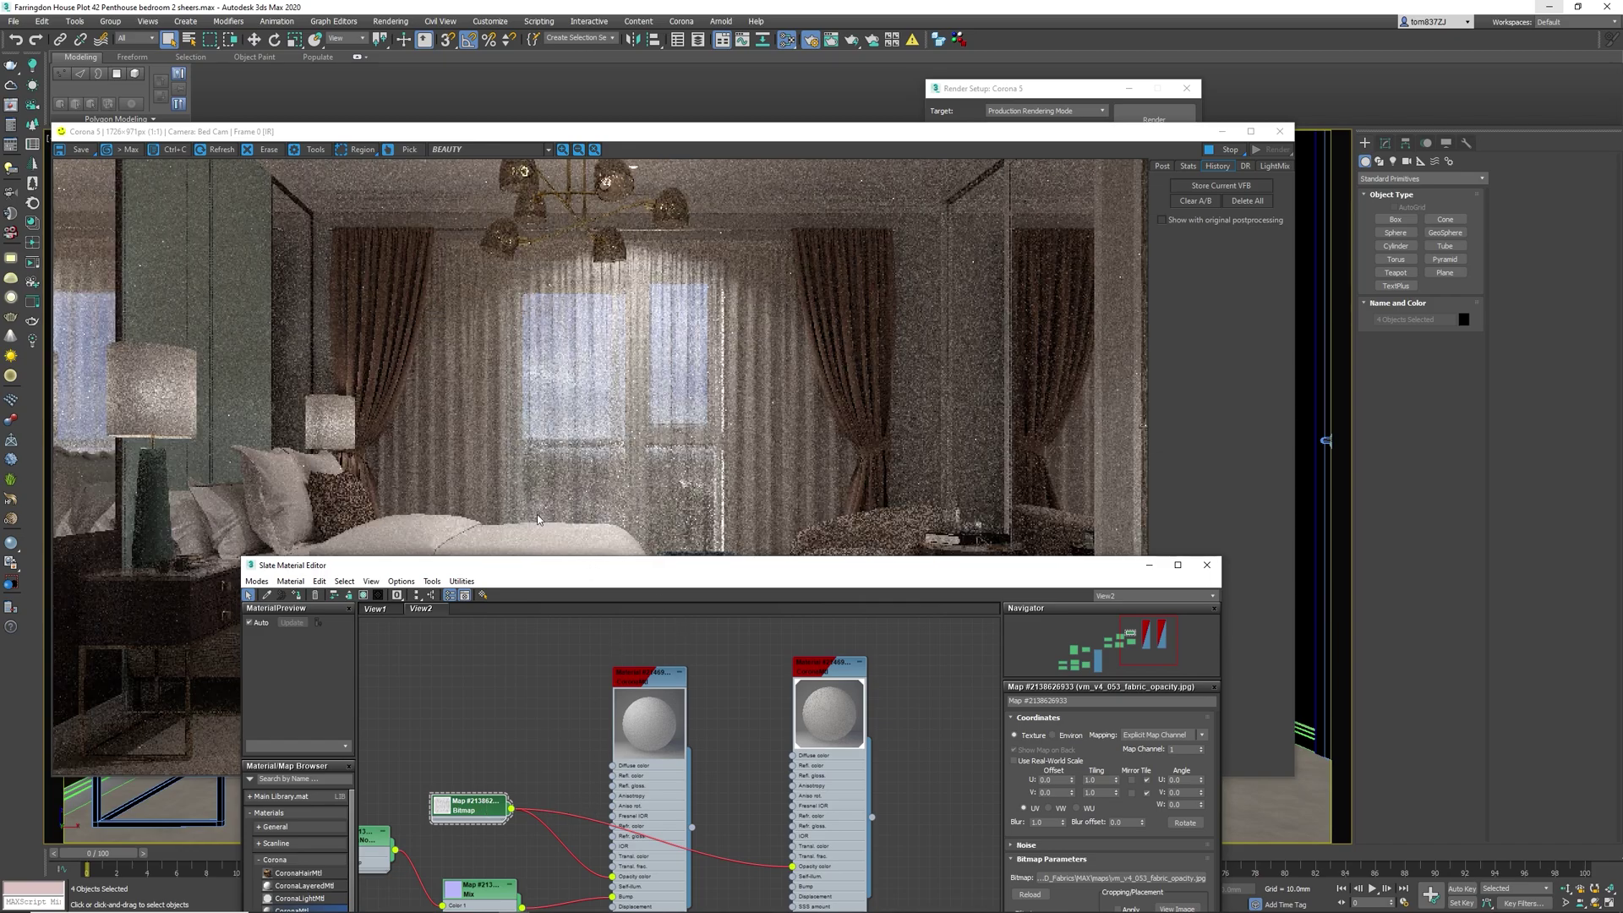
# - Reduce the opacity map amount of the new sheers material to 50
pyautogui.moveTo(541, 564); pyautogui.dragTo(543, 303)
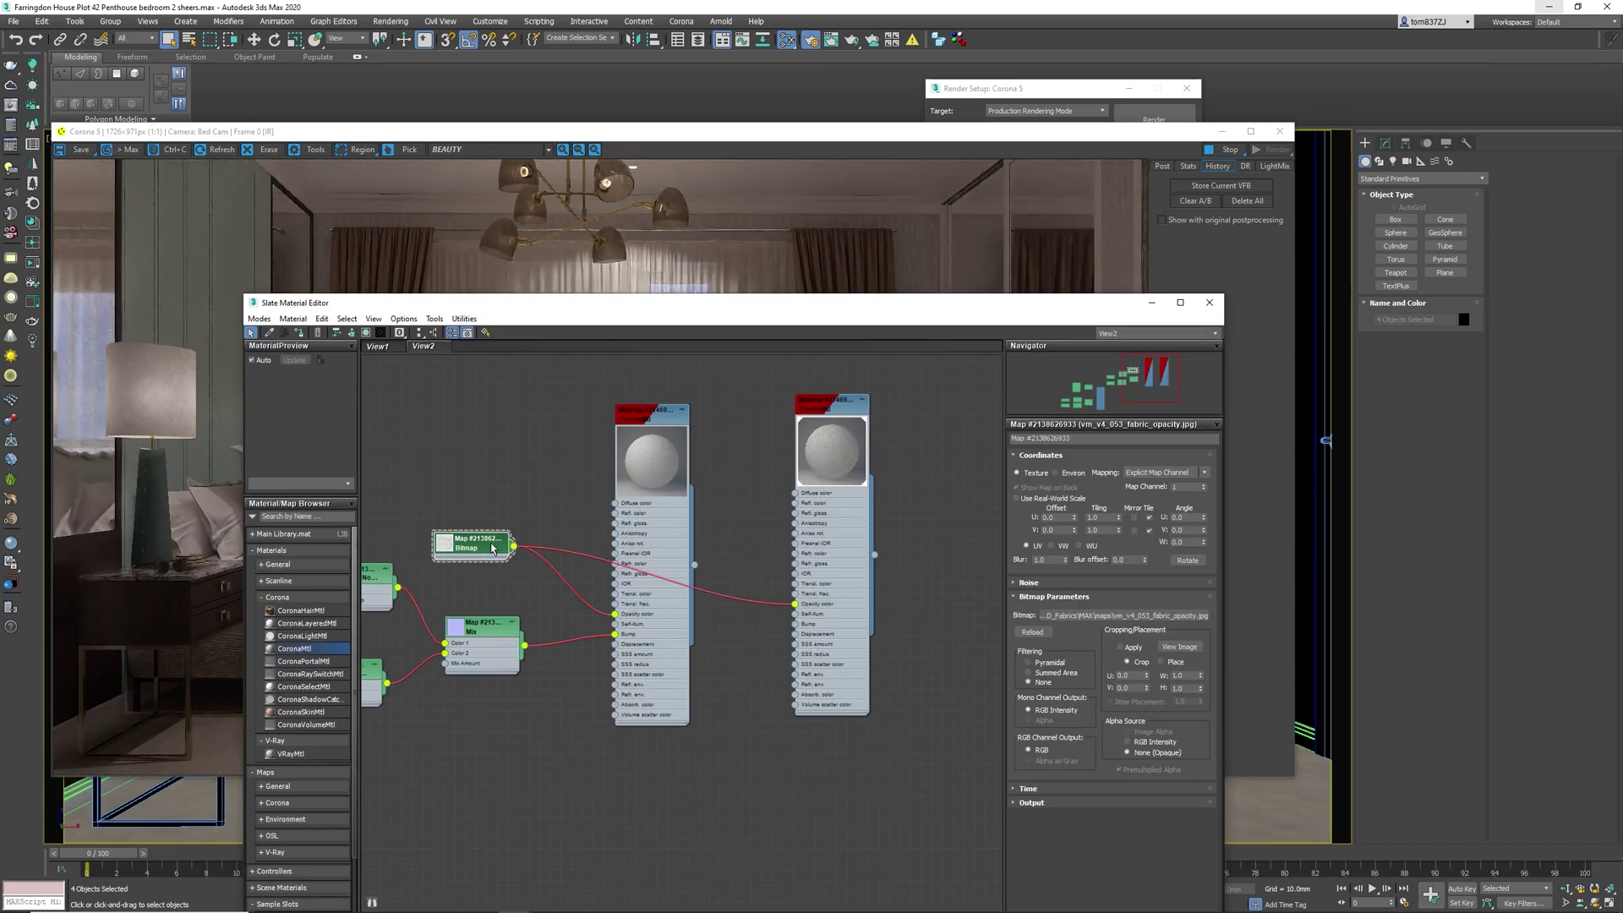
pyautogui.moveTo(640, 297)
pyautogui.mouseDown()
pyautogui.moveTo(596, 649)
pyautogui.moveTo(652, 428)
pyautogui.moveTo(656, 271)
pyautogui.mouseUp()
pyautogui.doubleClick(836, 376)
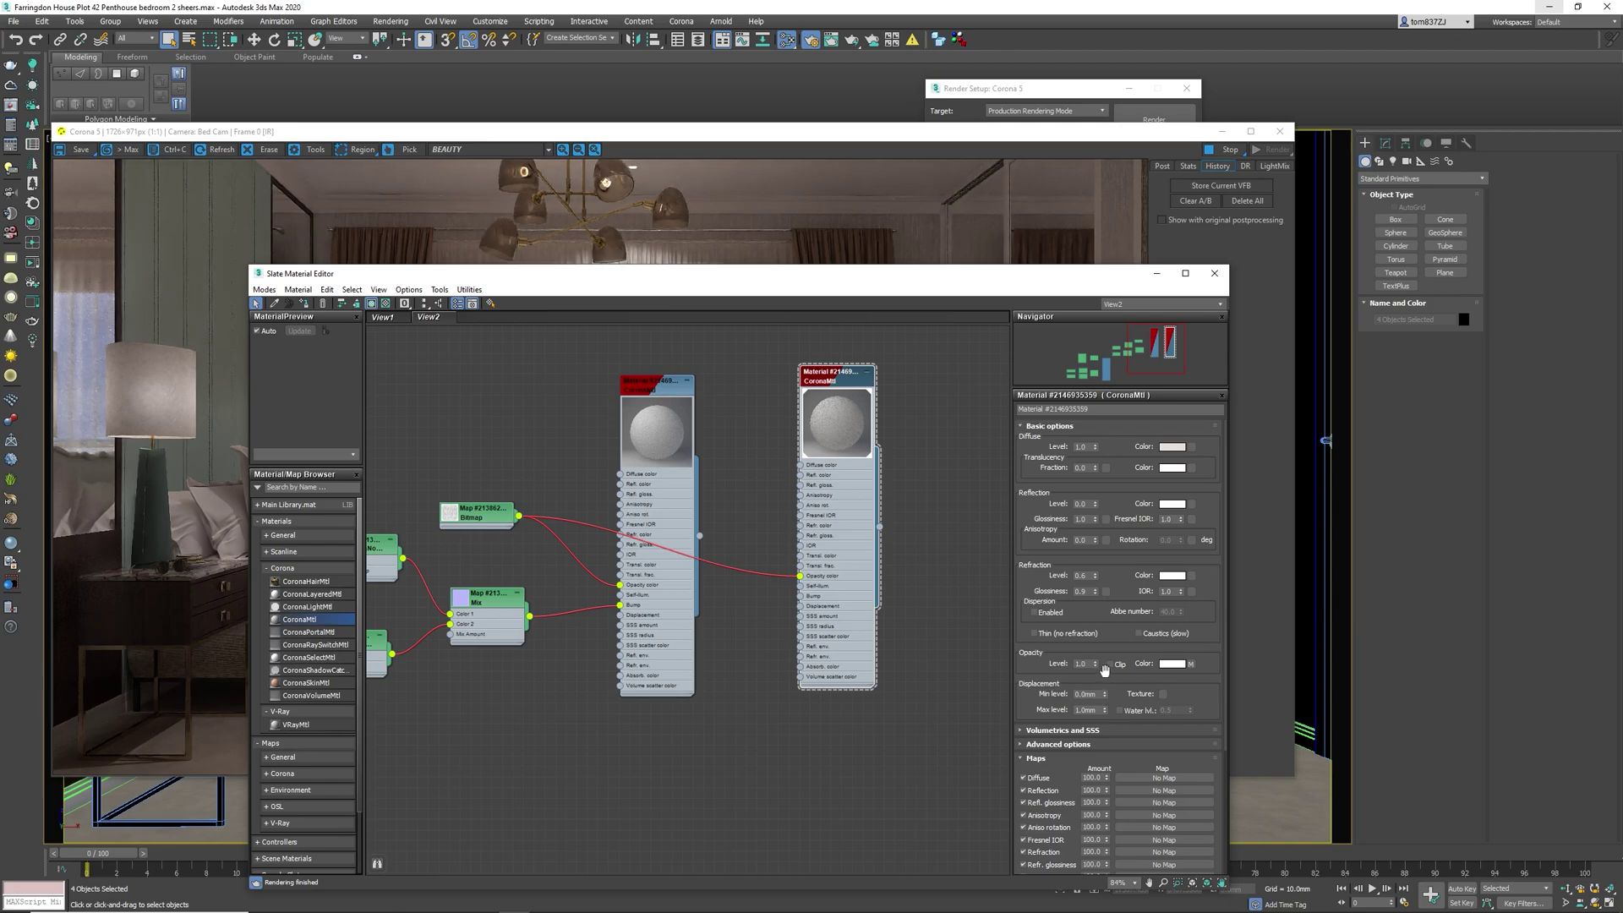
pyautogui.scroll(-5, 1106, 649)
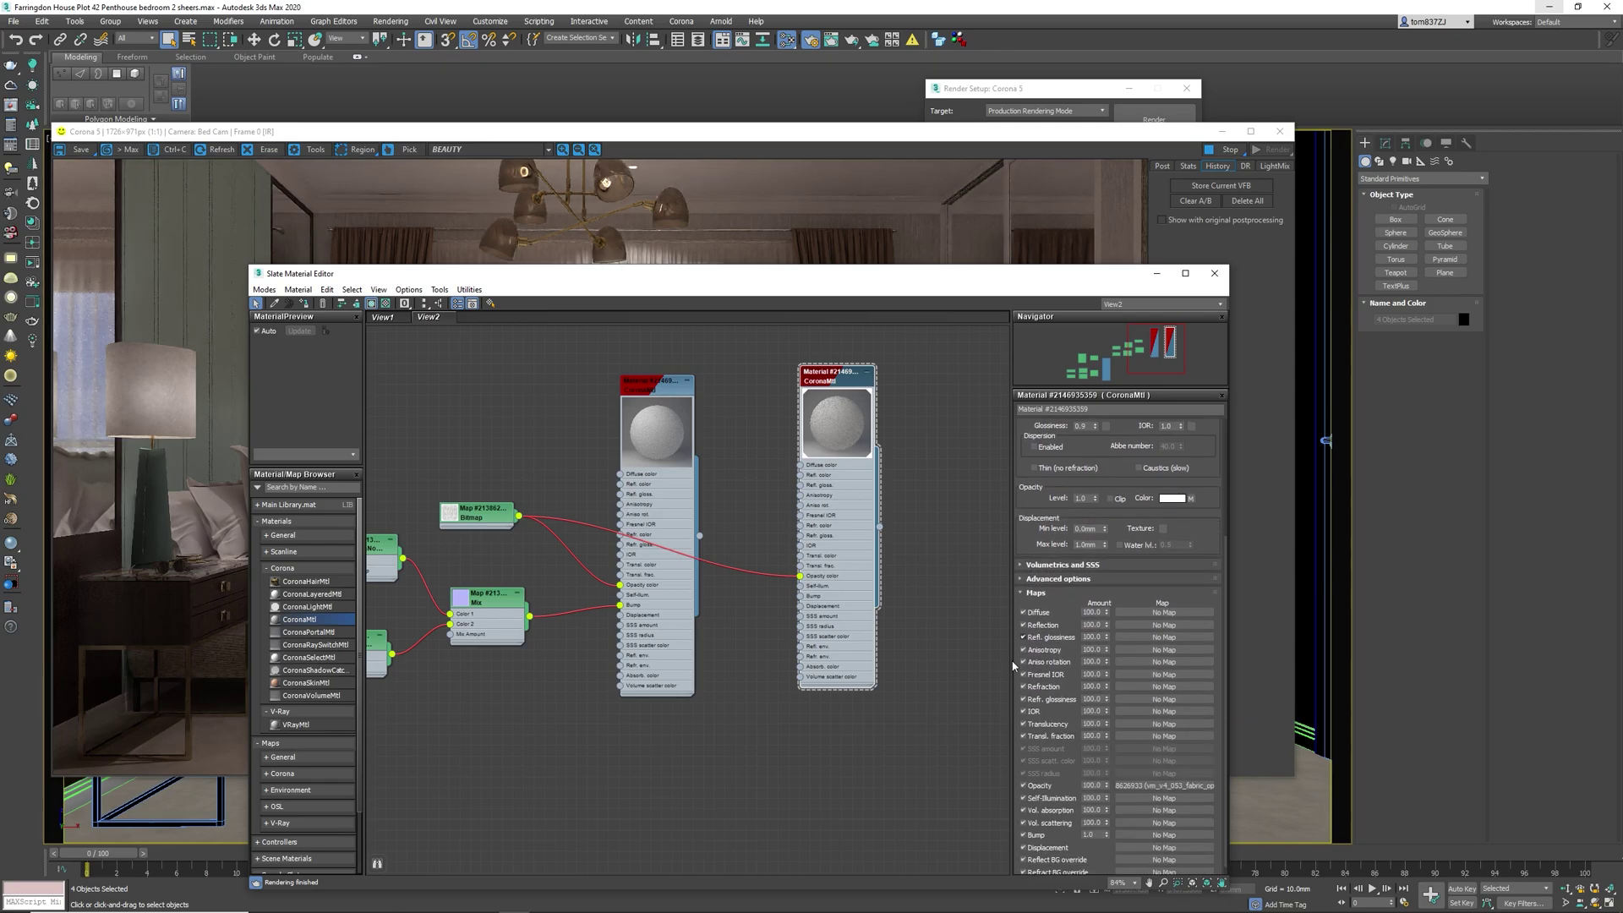
pyautogui.doubleClick(1095, 785)
pyautogui.write('50')
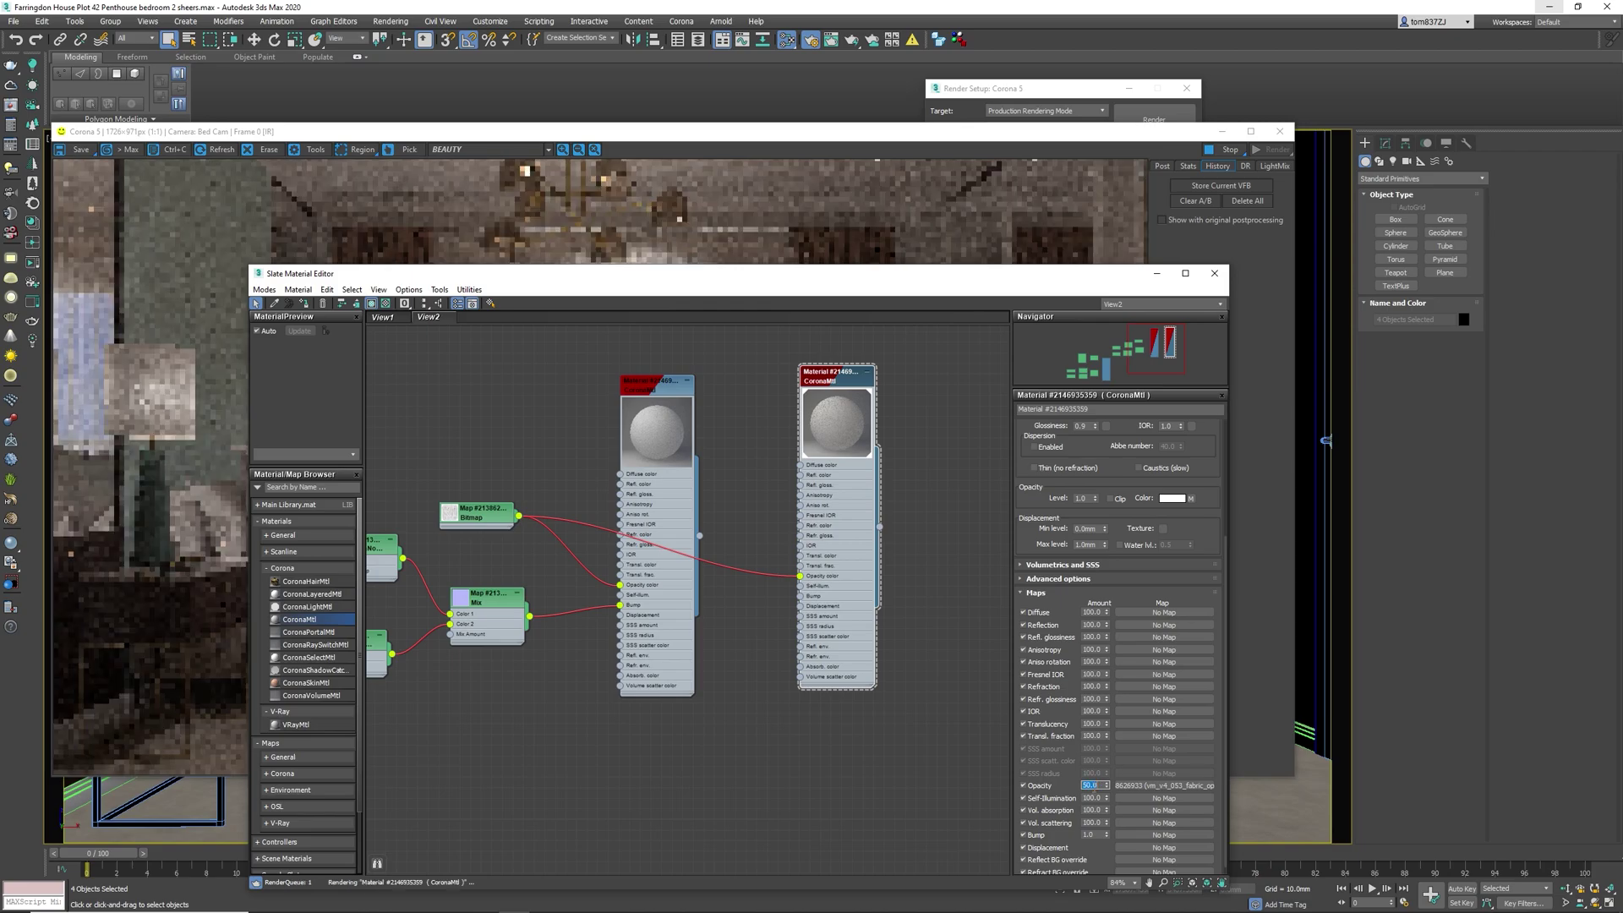
pyautogui.press('Return')
pyautogui.moveTo(802, 580); pyautogui.dragTo(800, 576)
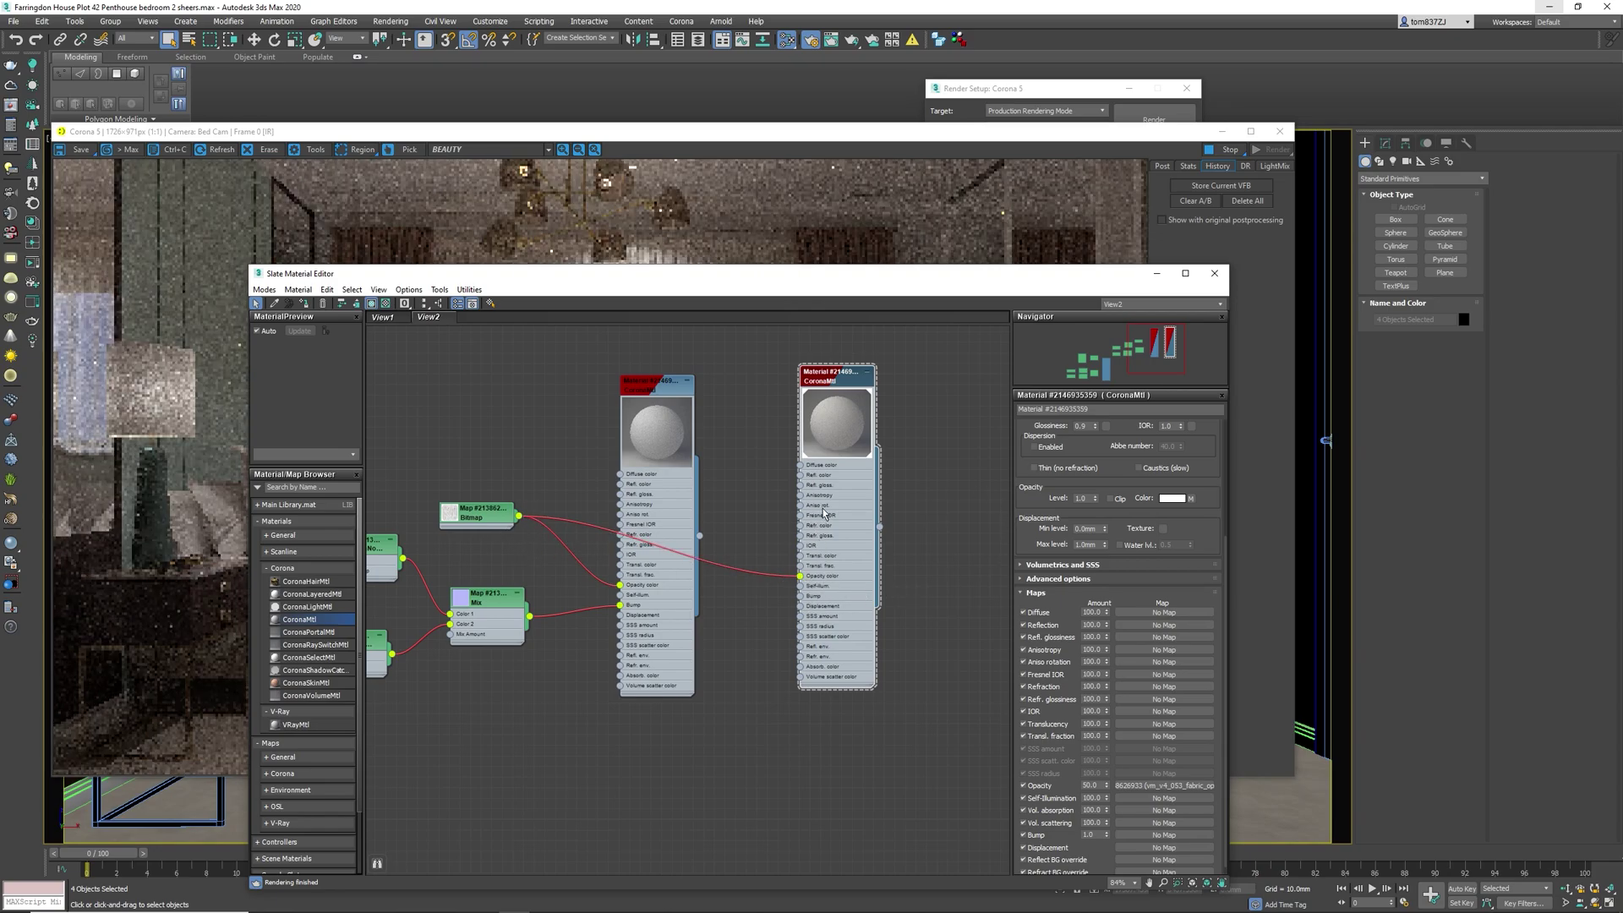
# - Inspect the image of the upper fabric normal bitmap that feeds the finished material's bump mix
pyautogui.moveTo(635, 619); pyautogui.dragTo(767, 596, button='middle')
pyautogui.scroll(-2, 760, 606)
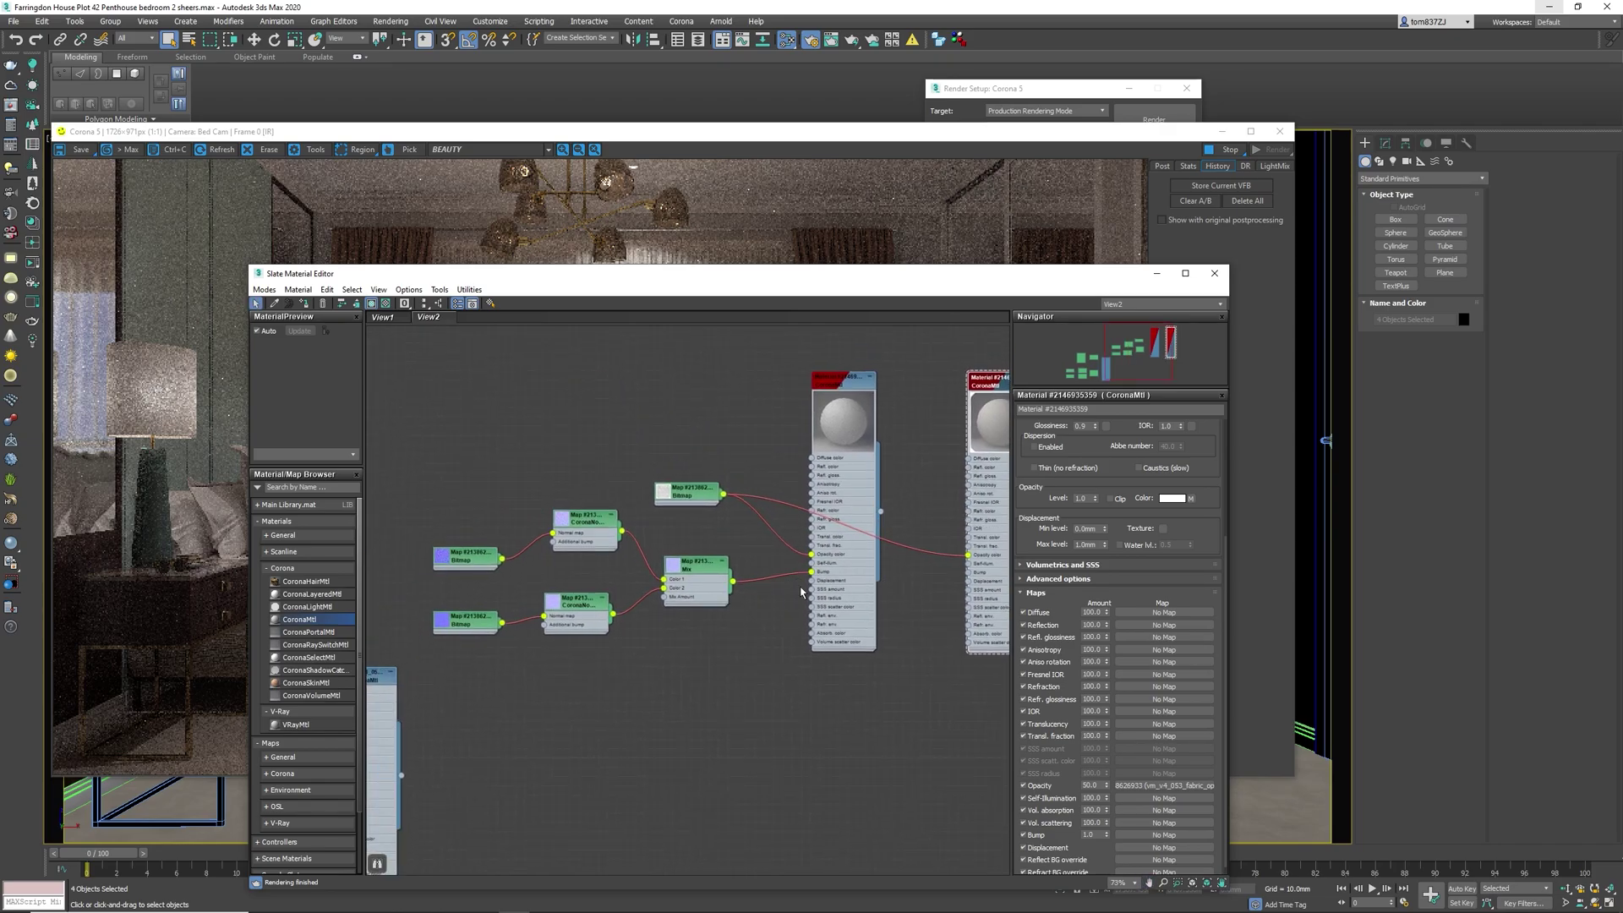
pyautogui.doubleClick(475, 559)
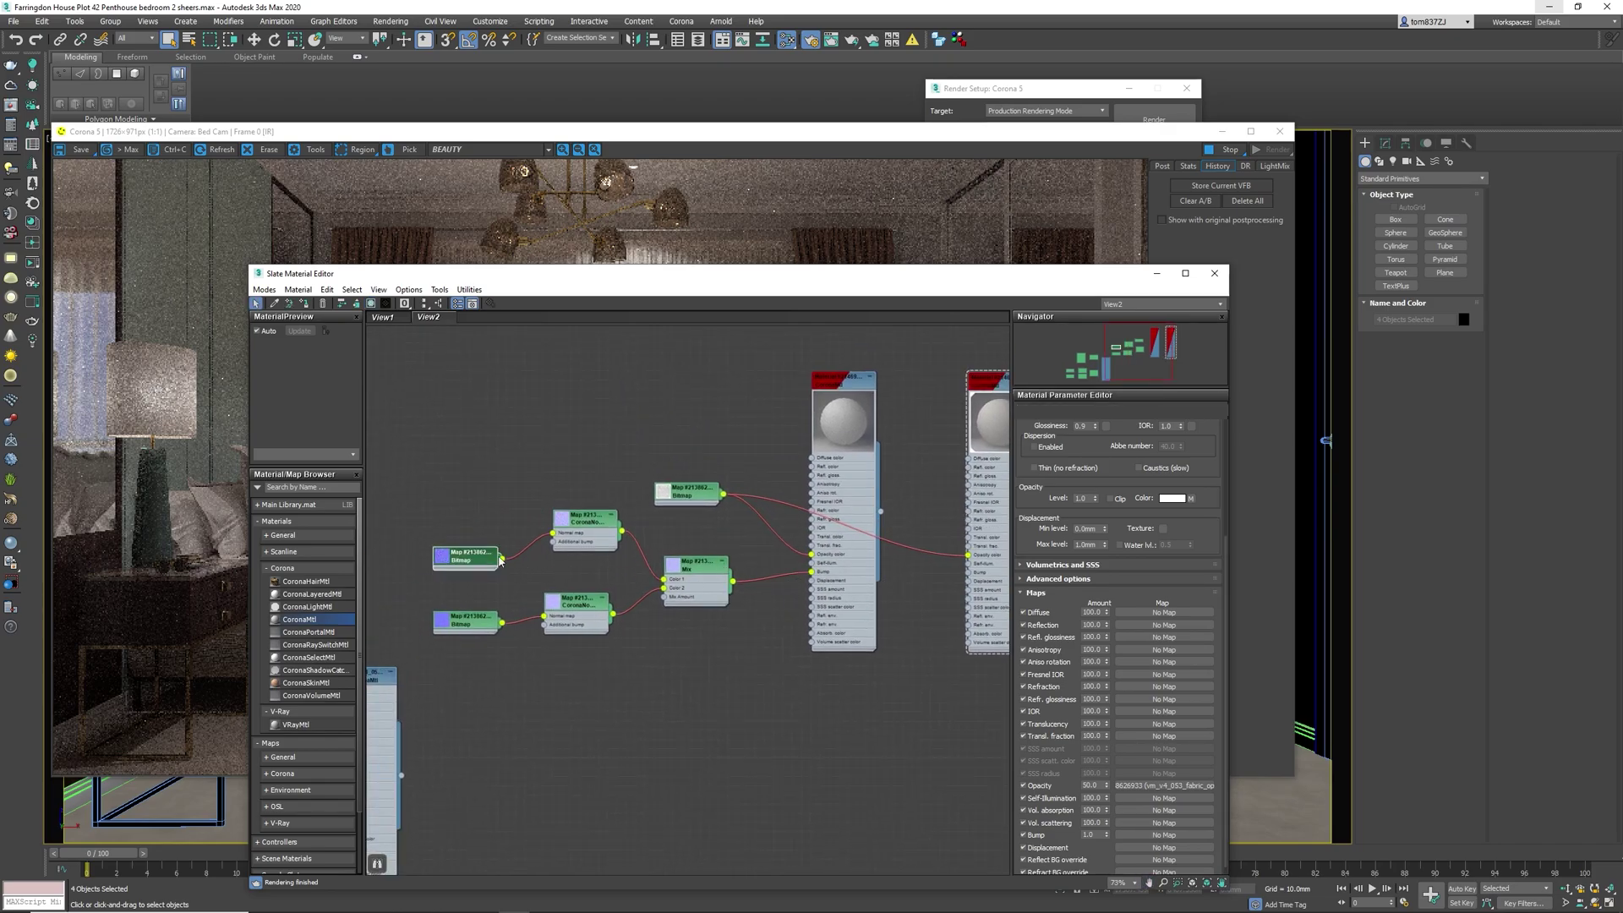
pyautogui.click(1183, 618)
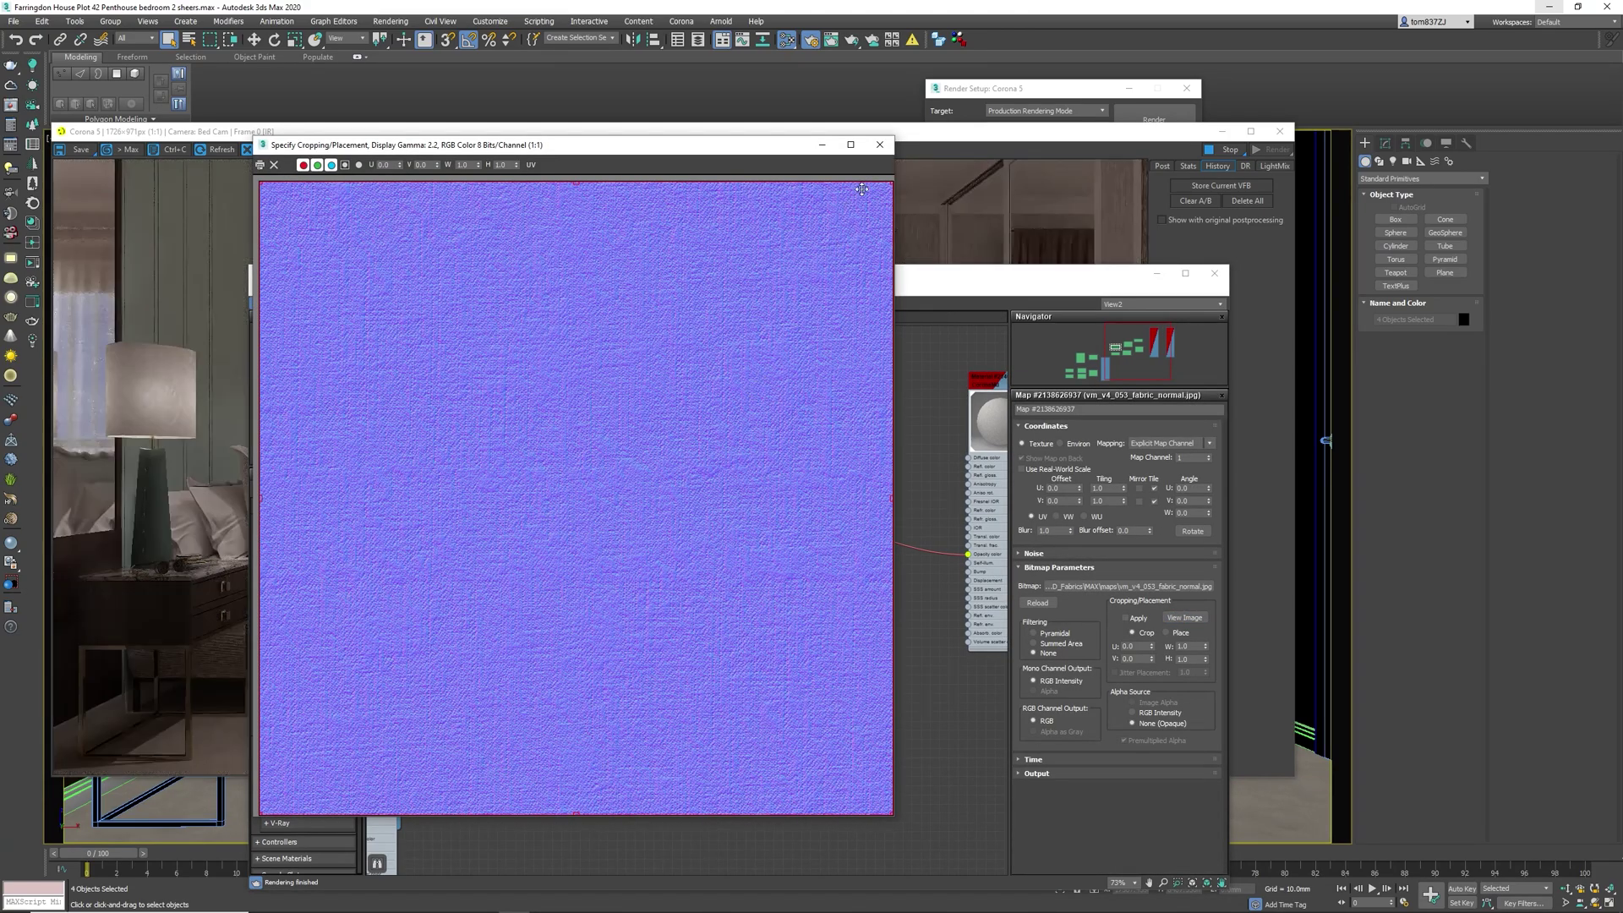
# - Inspect the image of the wrinkles normal bitmap that feeds the finished material's bump mix, and close the previews
pyautogui.click(879, 144)
pyautogui.doubleClick(484, 630)
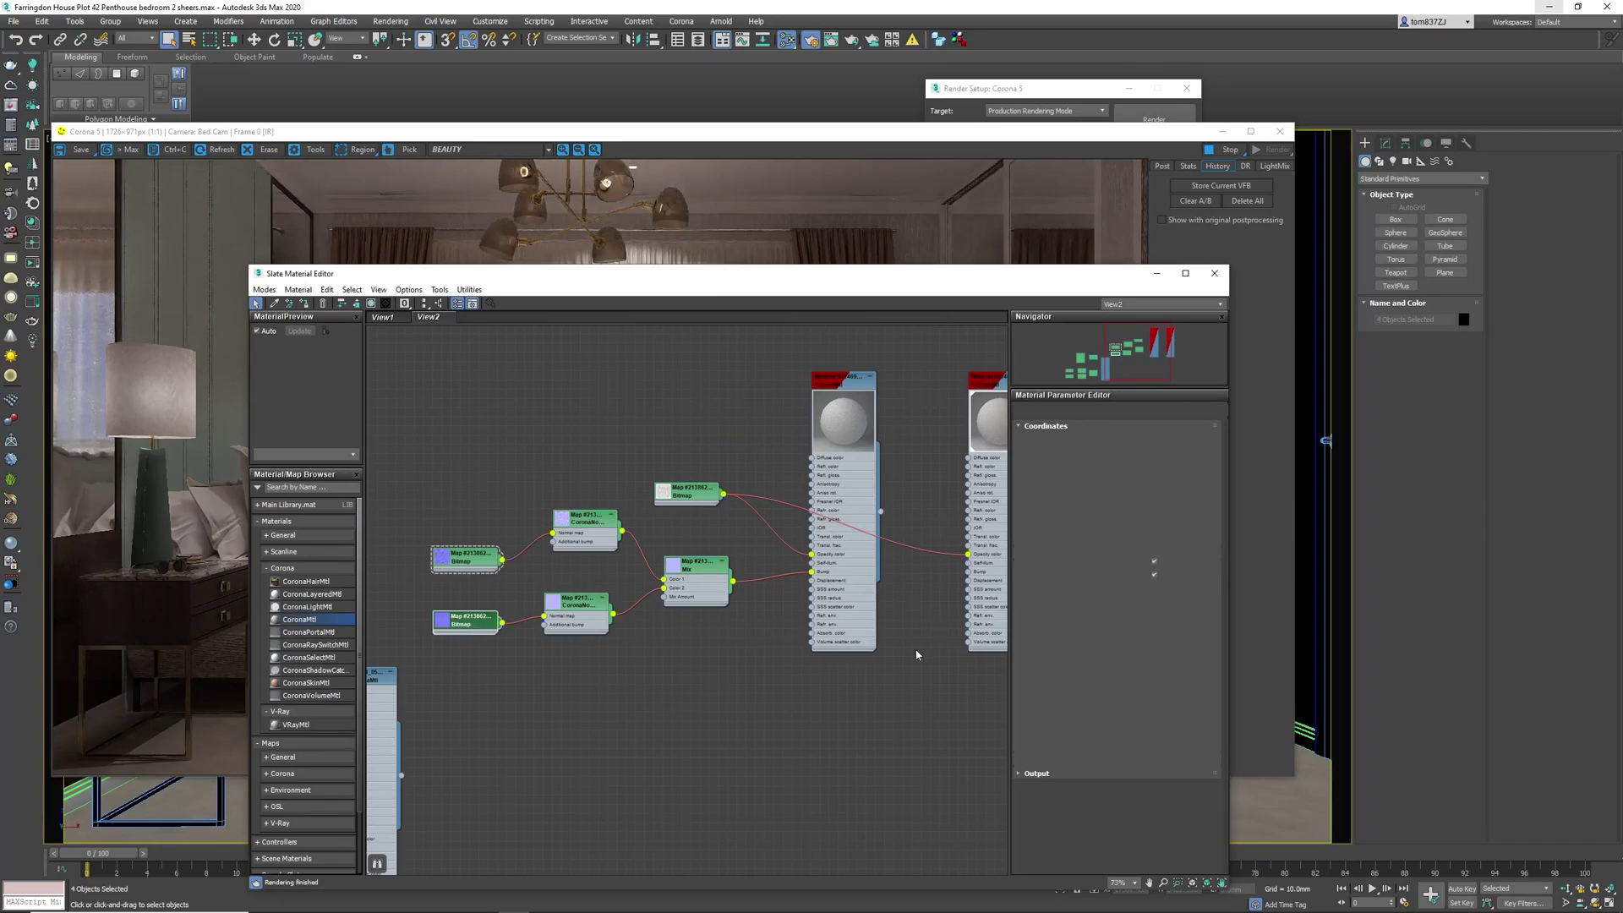
pyautogui.click(1184, 618)
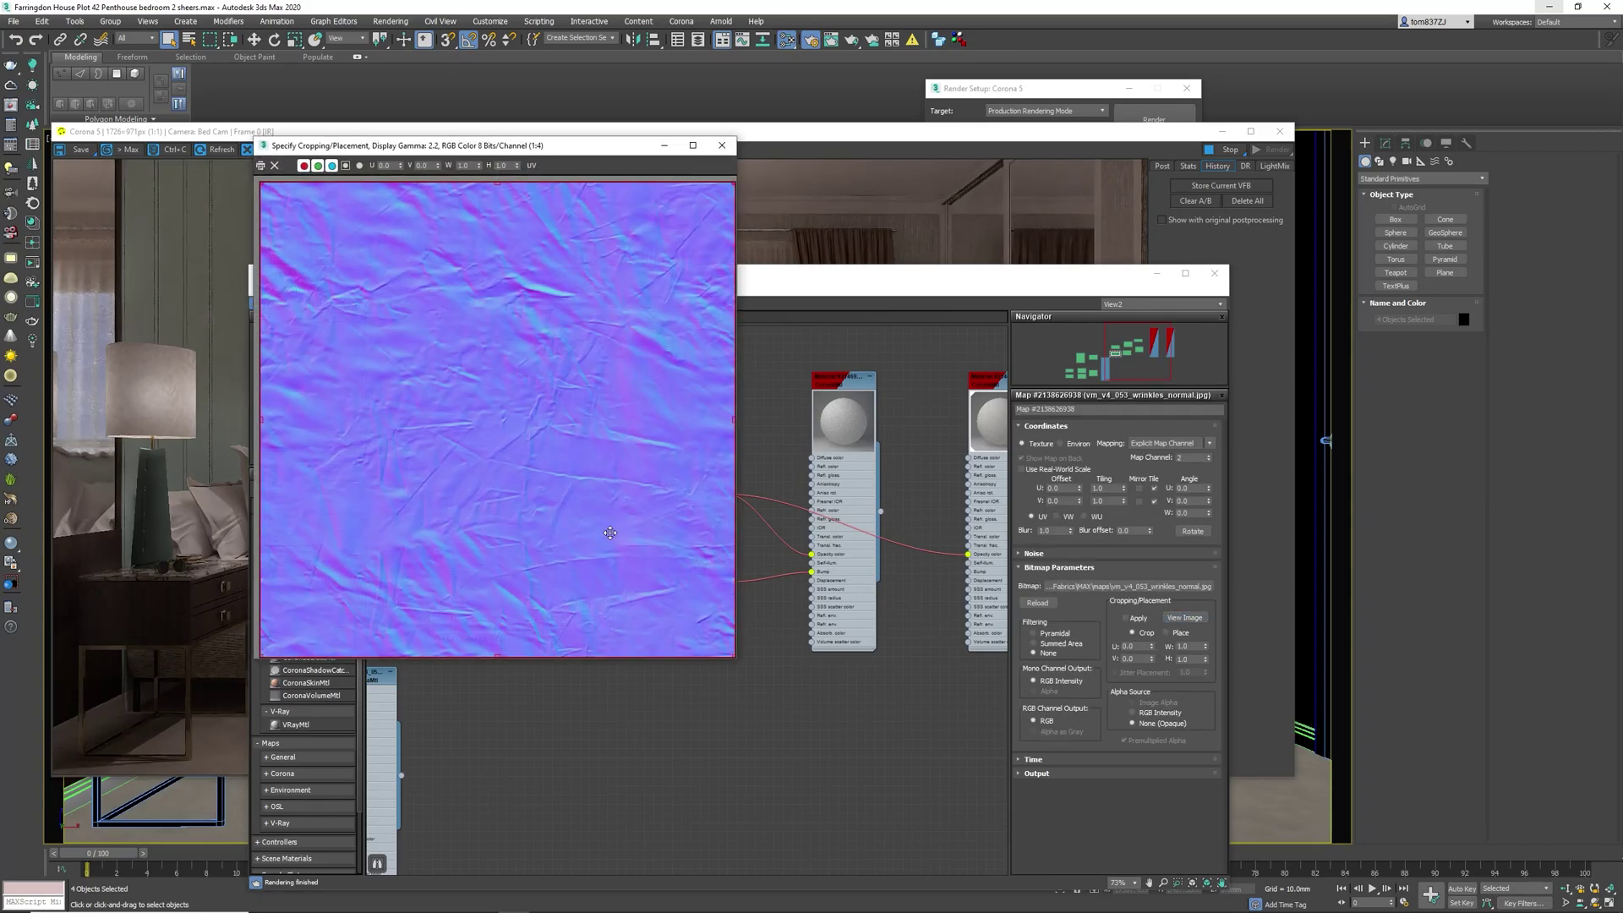
pyautogui.click(719, 148)
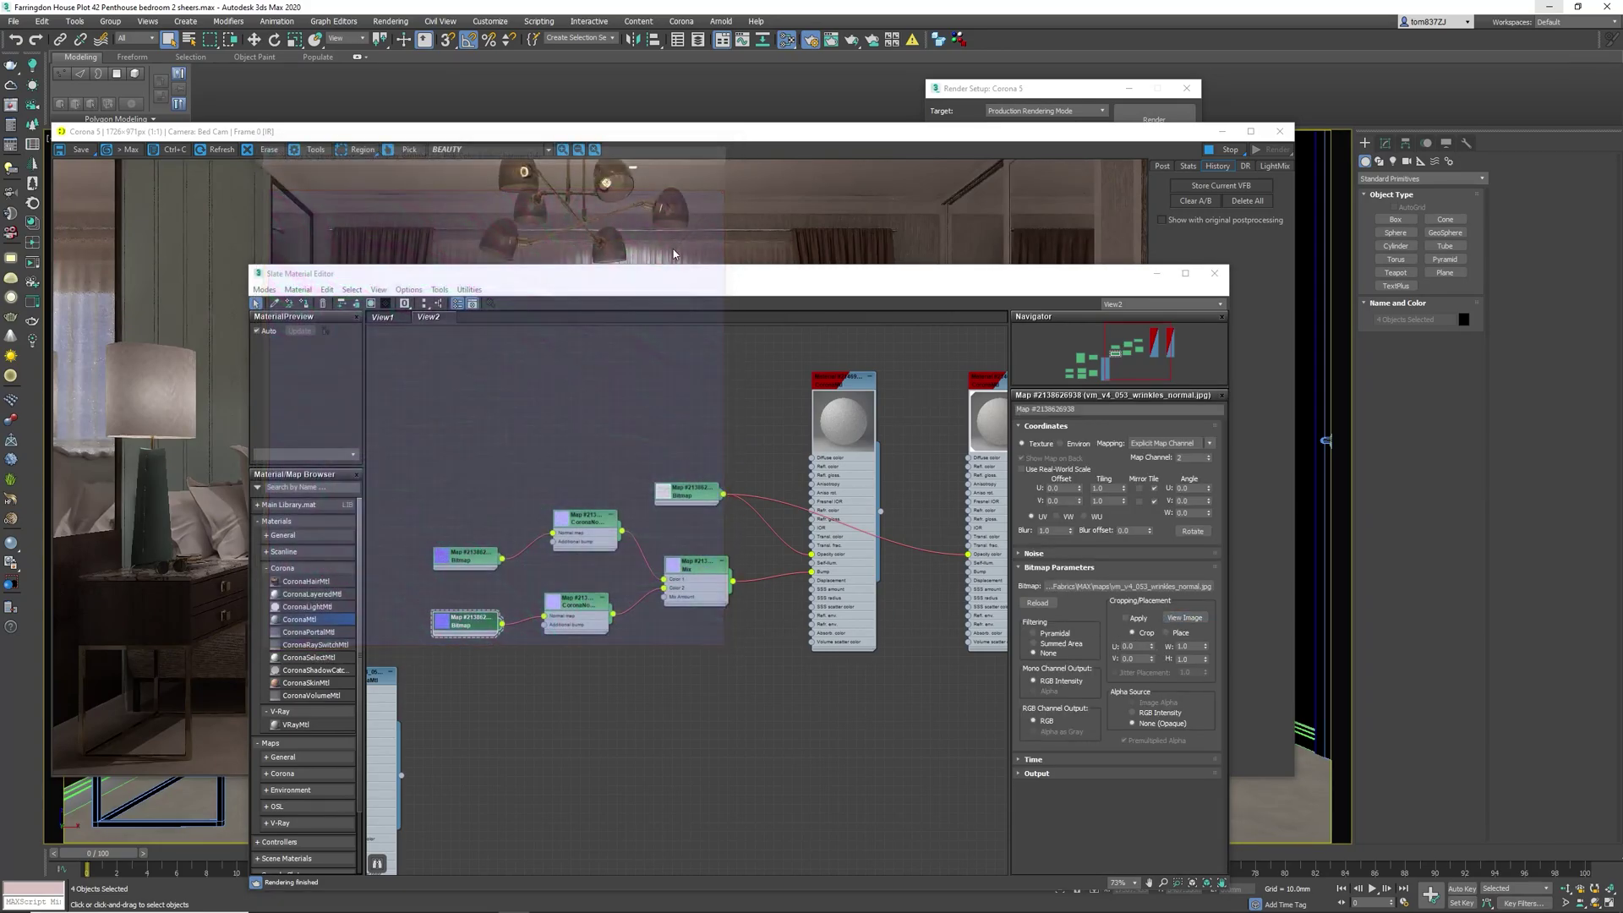
# - Open a separate preview window for the Mix map combining both normal maps, and enlarge it beside the node graph
pyautogui.click(684, 597)
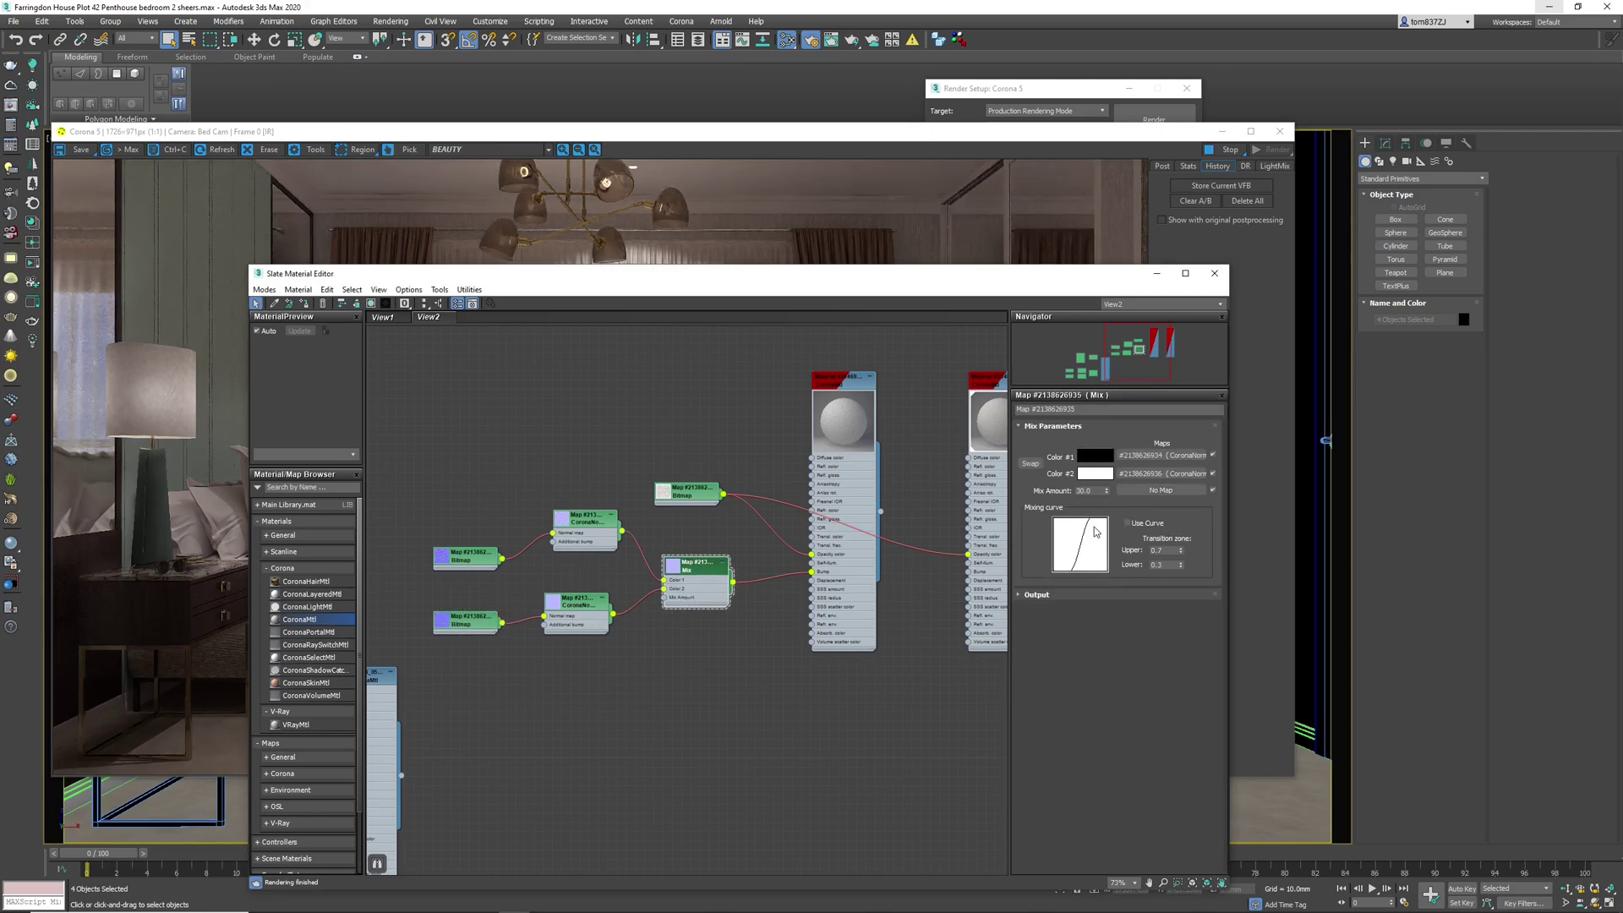
pyautogui.rightClick(689, 575)
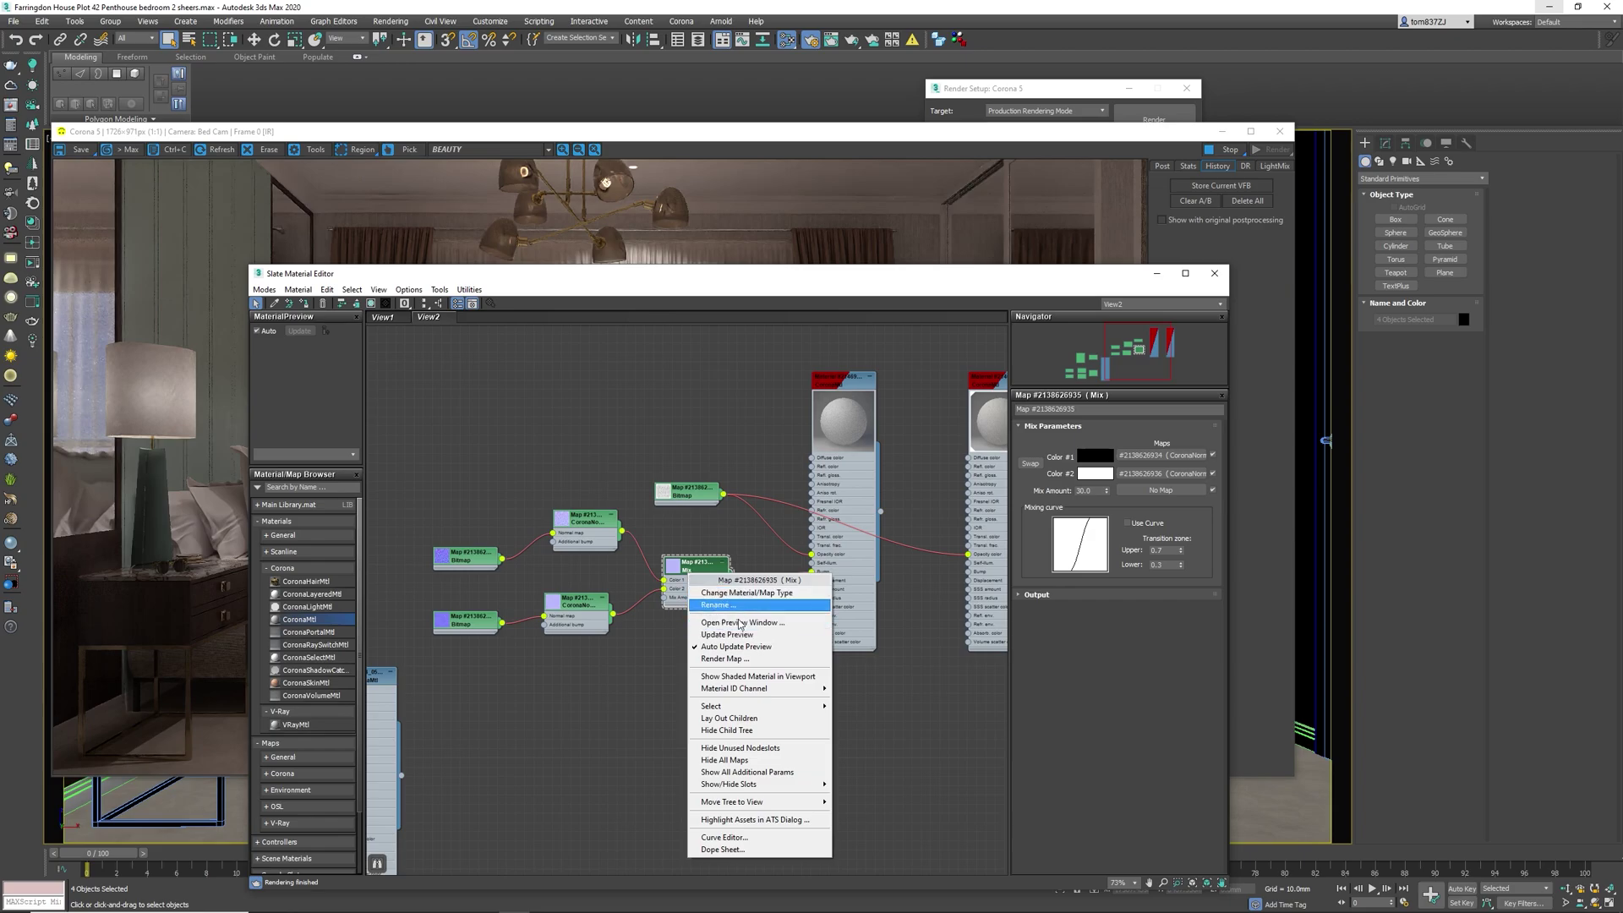
pyautogui.click(741, 625)
pyautogui.moveTo(799, 780); pyautogui.dragTo(1177, 908)
pyautogui.moveTo(1005, 623); pyautogui.dragTo(465, 253)
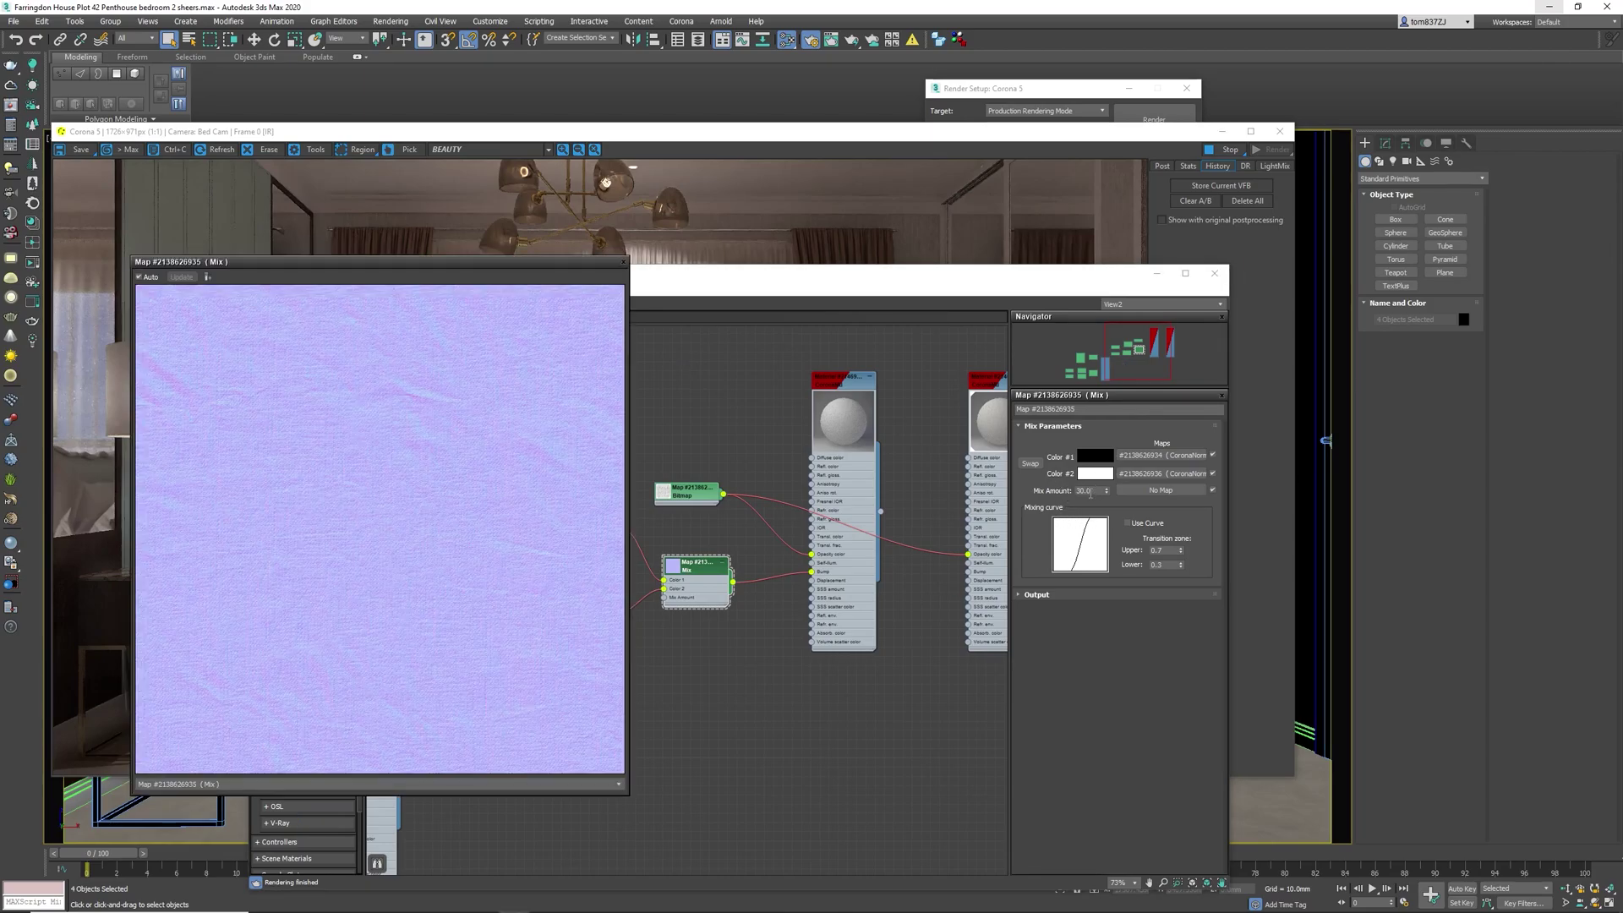
# - Test the Mix map's blend at mix amounts of 0 and 100, and set the mix amount back to 30
pyautogui.moveTo(1107, 492); pyautogui.dragTo(1104, 450)
pyautogui.doubleClick(1085, 490)
pyautogui.write('100')
pyautogui.press('Return')
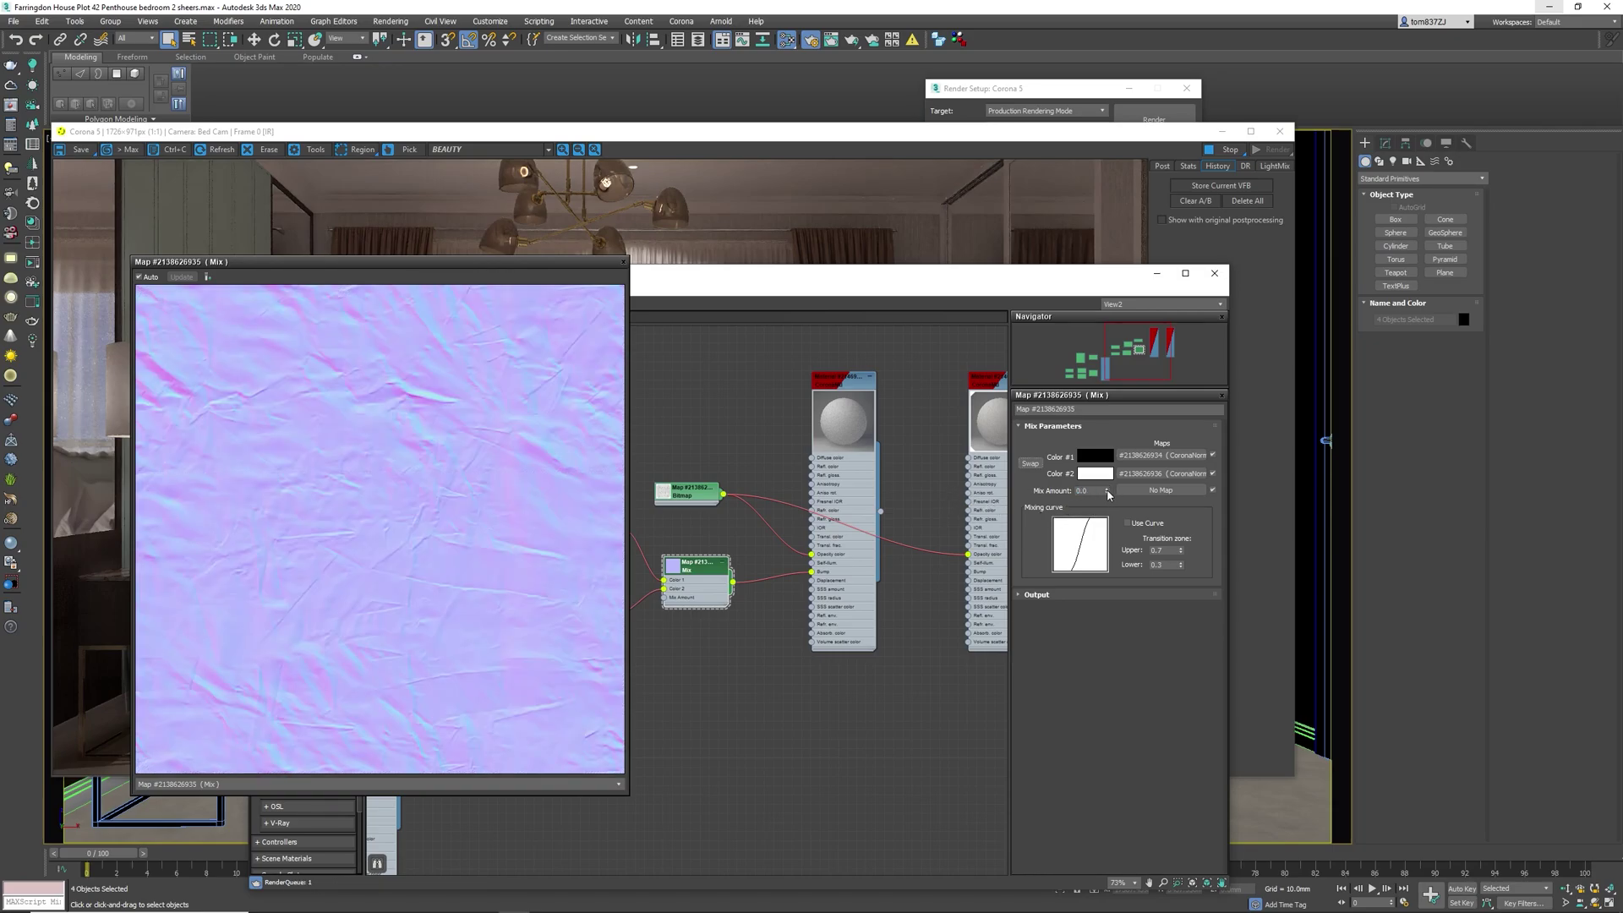
pyautogui.doubleClick(1084, 490)
pyautogui.write('30')
pyautogui.press('Return')
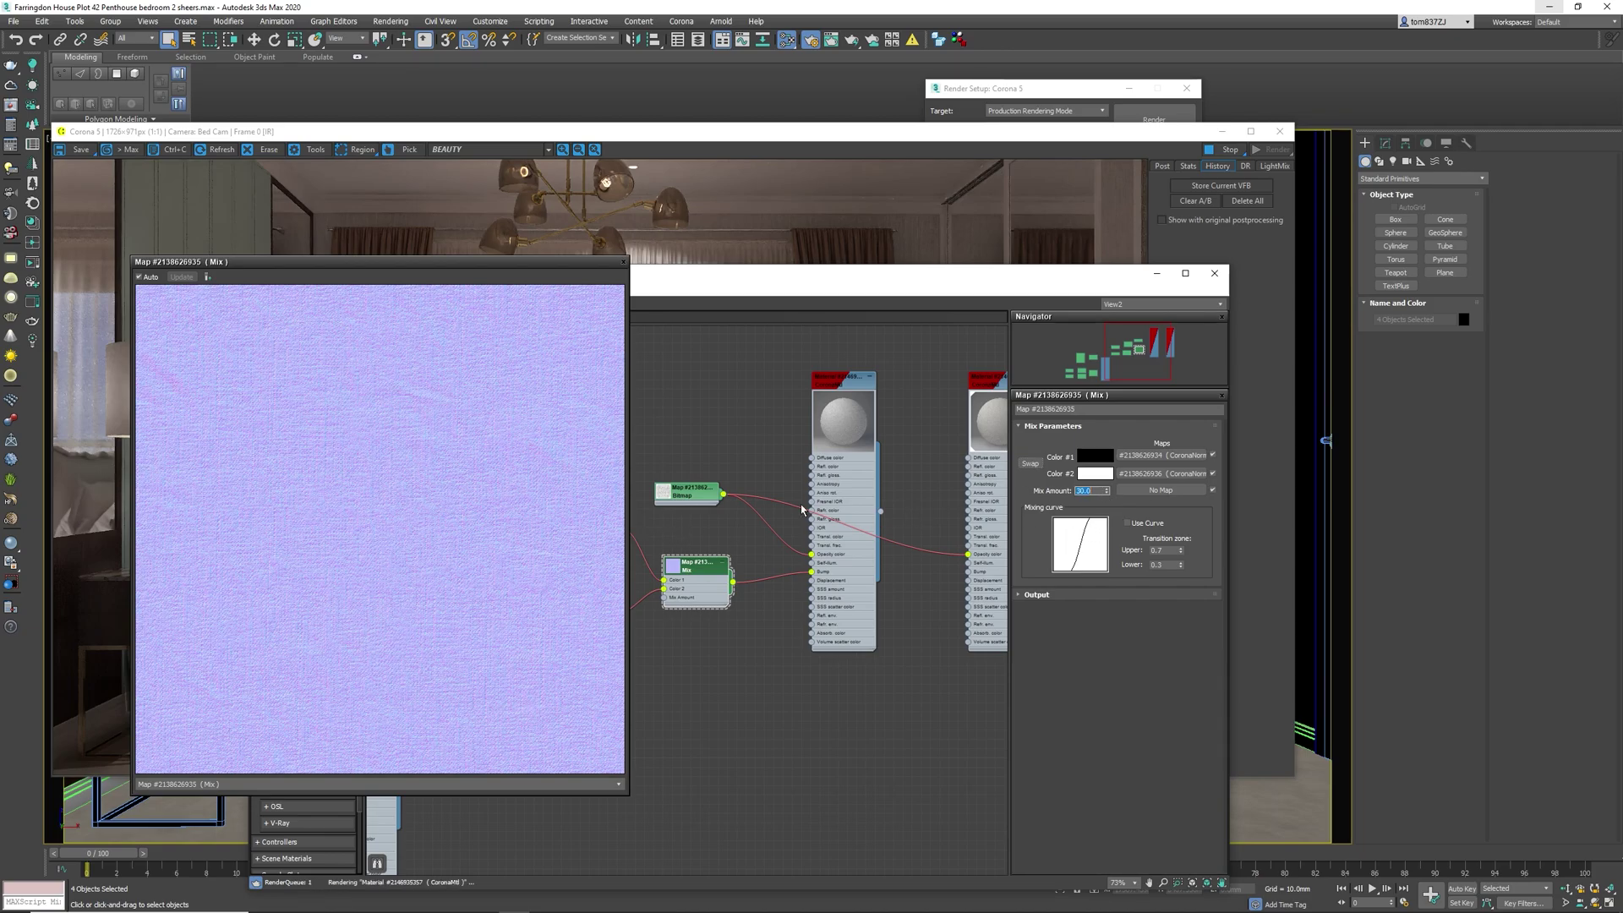
# - Check the finished sheers material's bump map settings, and connect the Mix map to the new sheers material's bump input
pyautogui.click(833, 589)
pyautogui.doubleClick(833, 589)
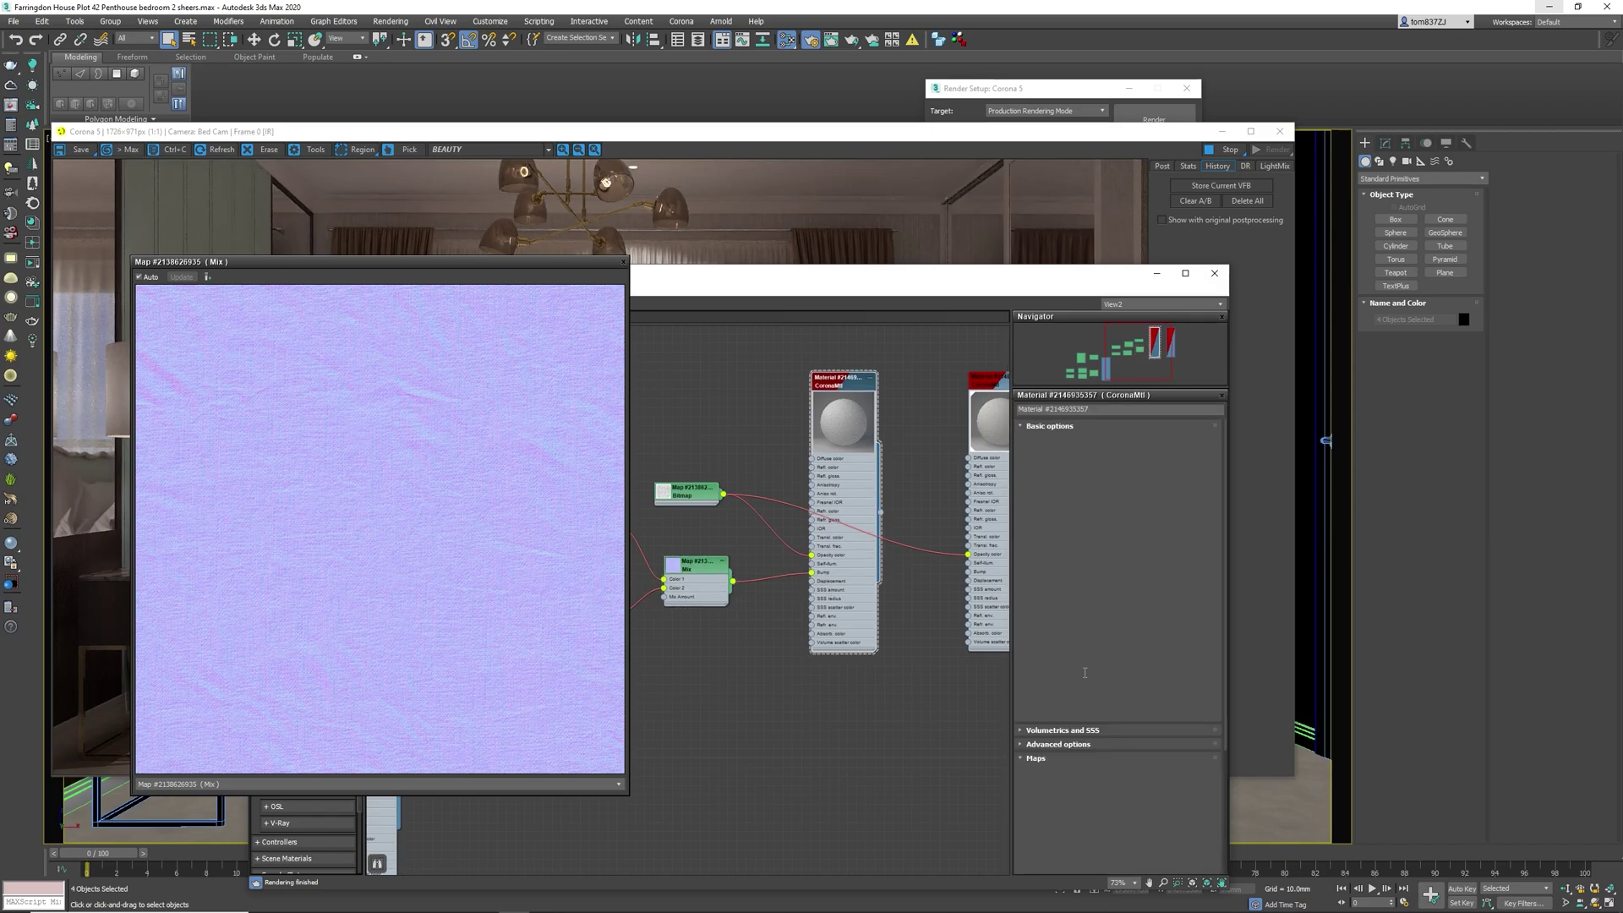
pyautogui.scroll(-4, 1067, 713)
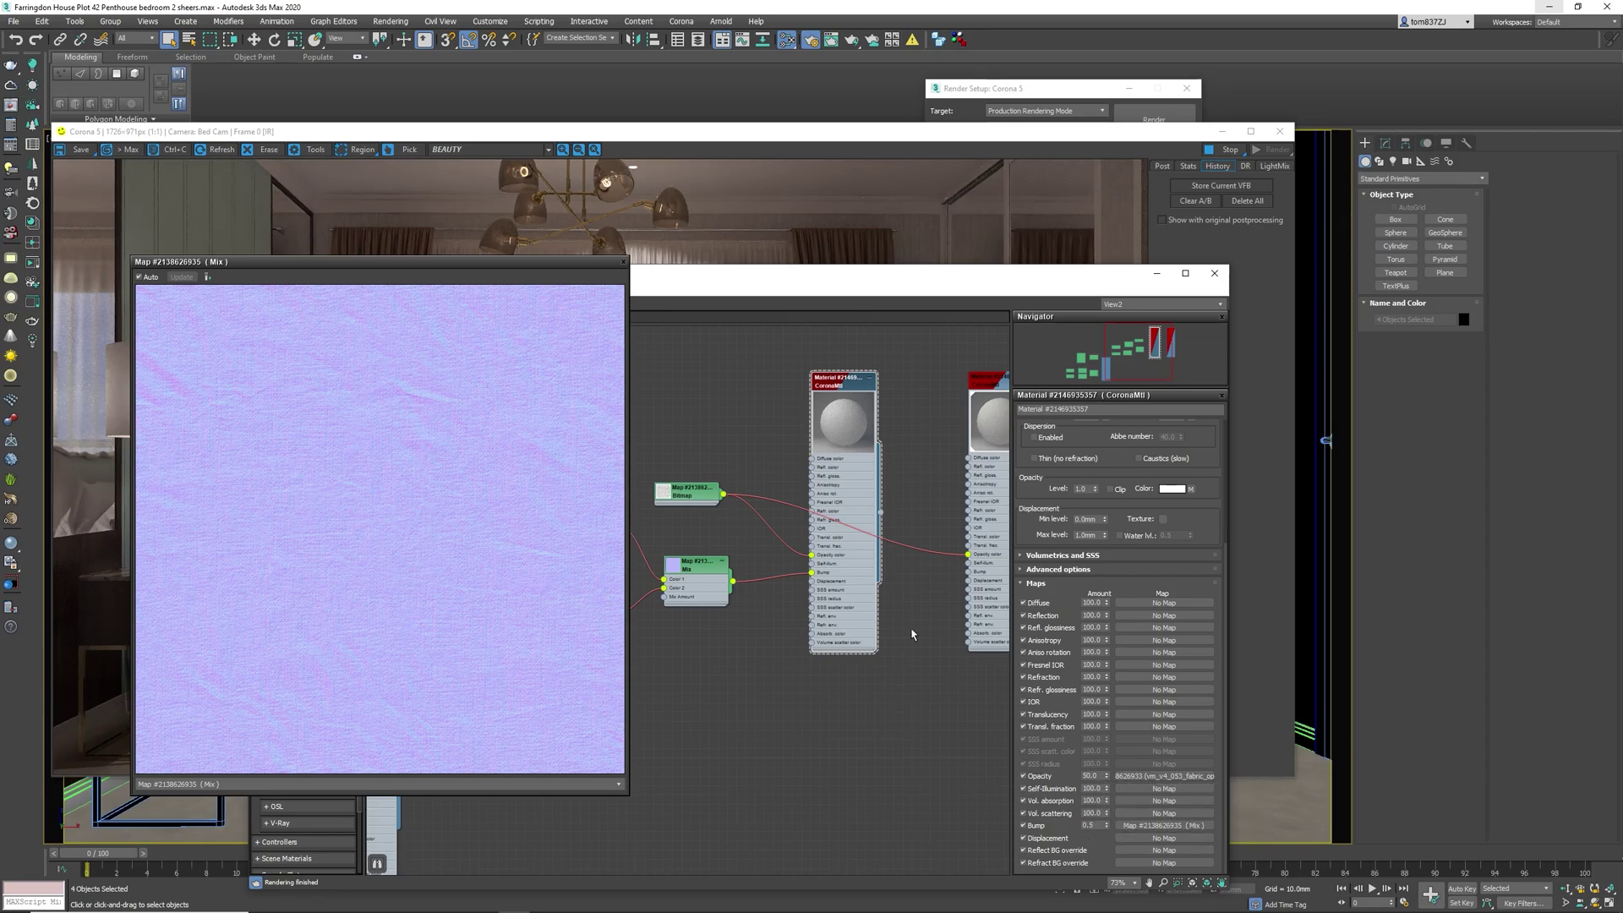
pyautogui.doubleClick(989, 602)
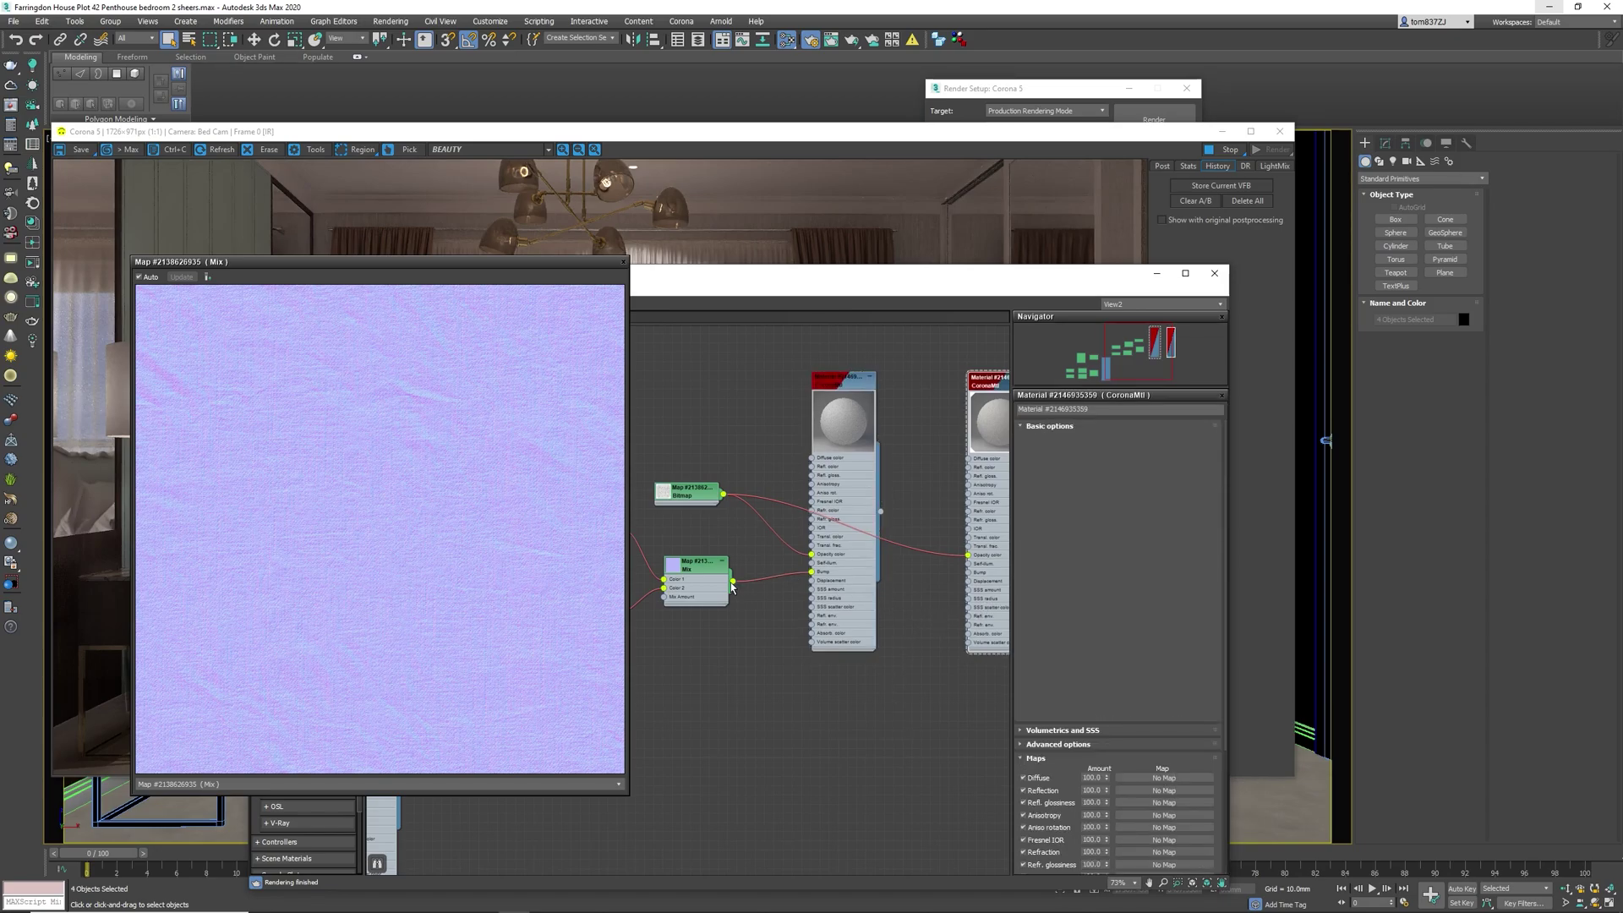
pyautogui.moveTo(733, 582); pyautogui.dragTo(969, 573)
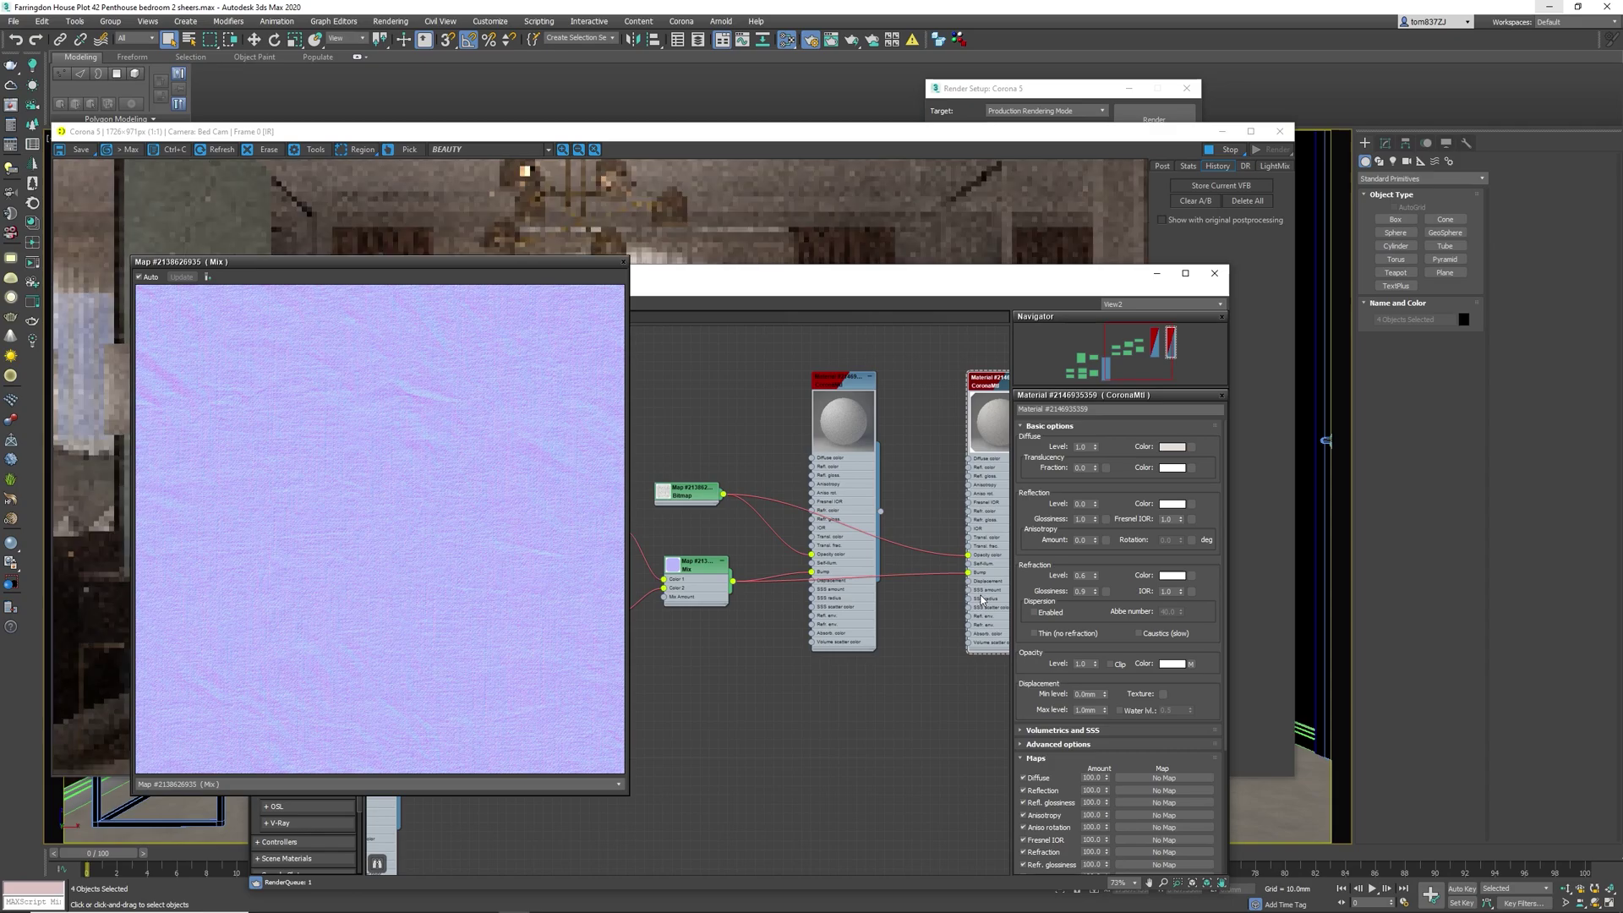
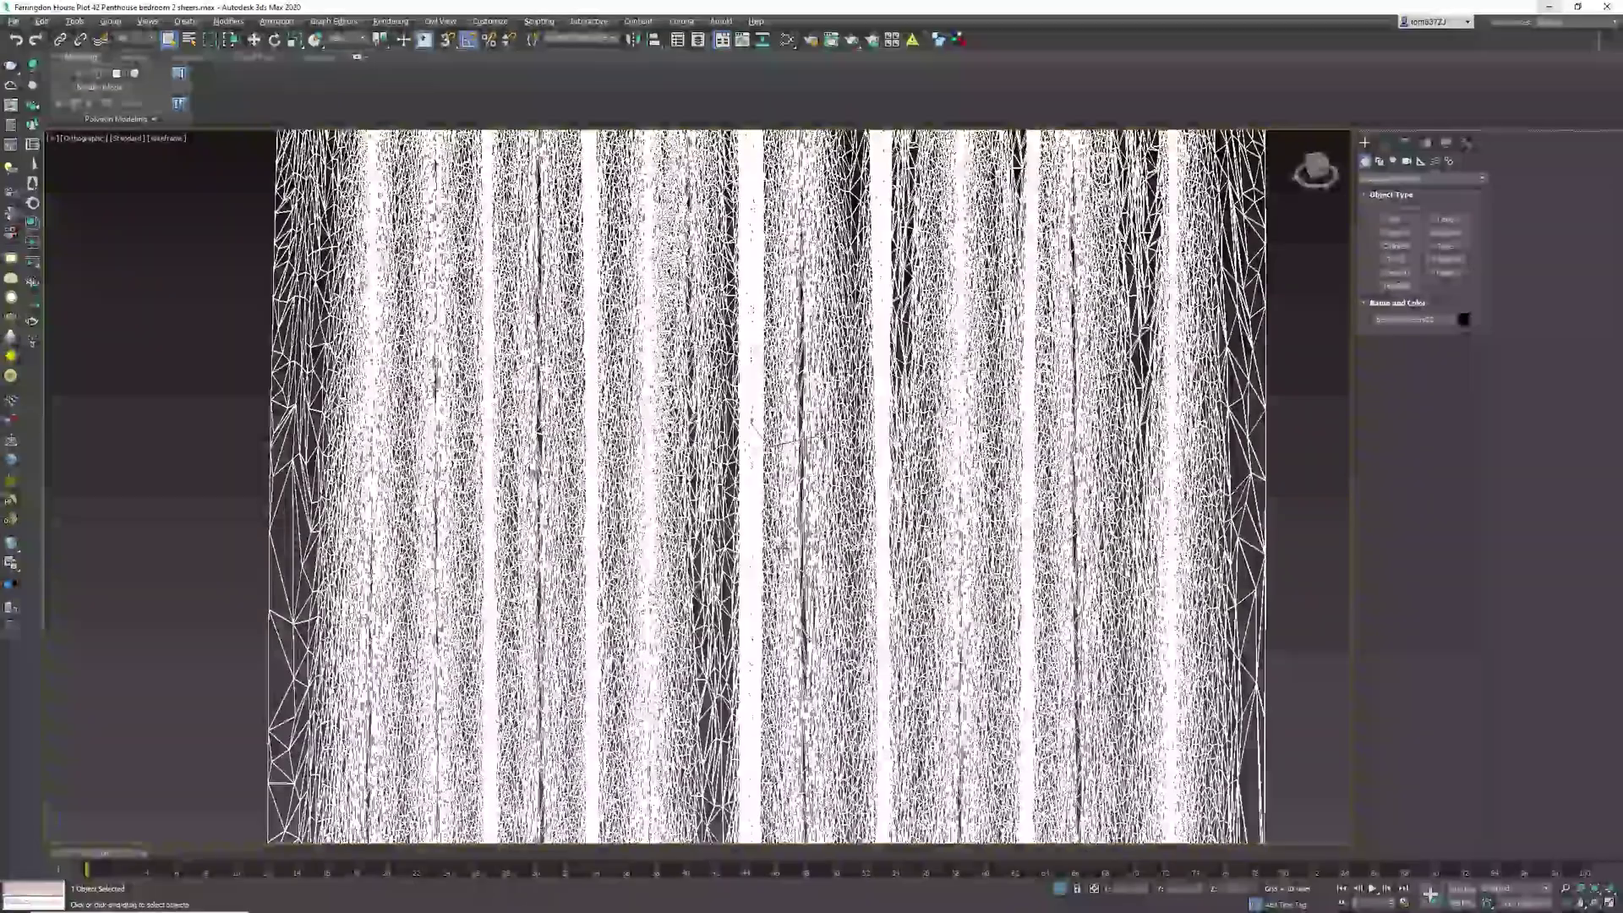
# - Shade the isolated curtain and display the fabric opacity bitmap on it in the viewport through the new sheers material
pyautogui.press('F3')
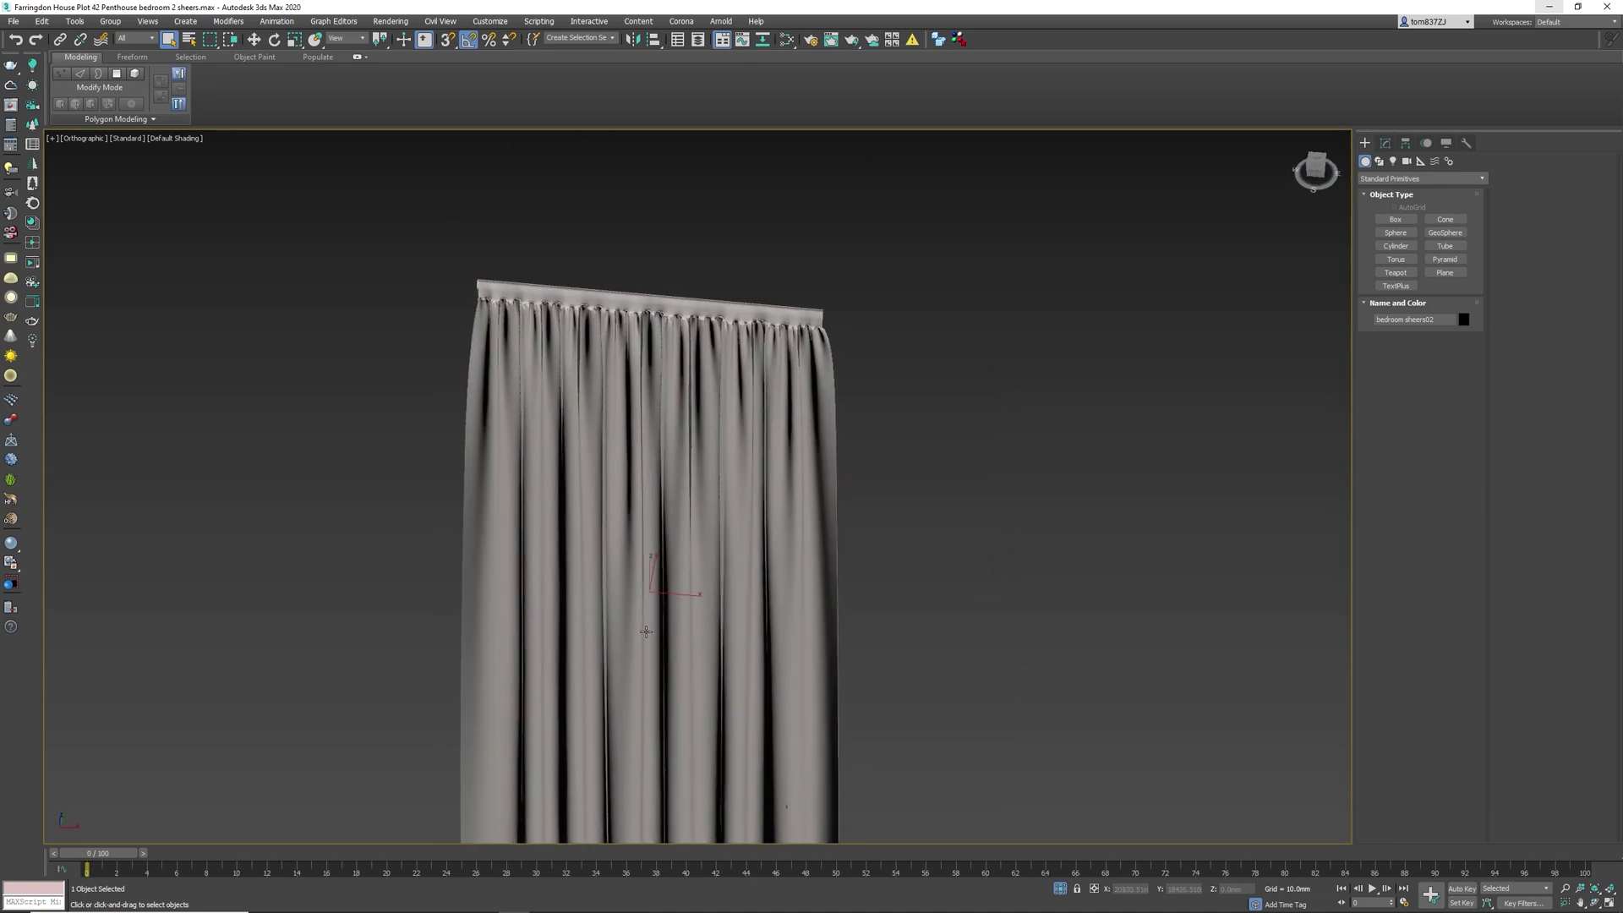
pyautogui.press('m')
pyautogui.moveTo(652, 361); pyautogui.dragTo(1076, 240)
pyautogui.doubleClick(873, 435)
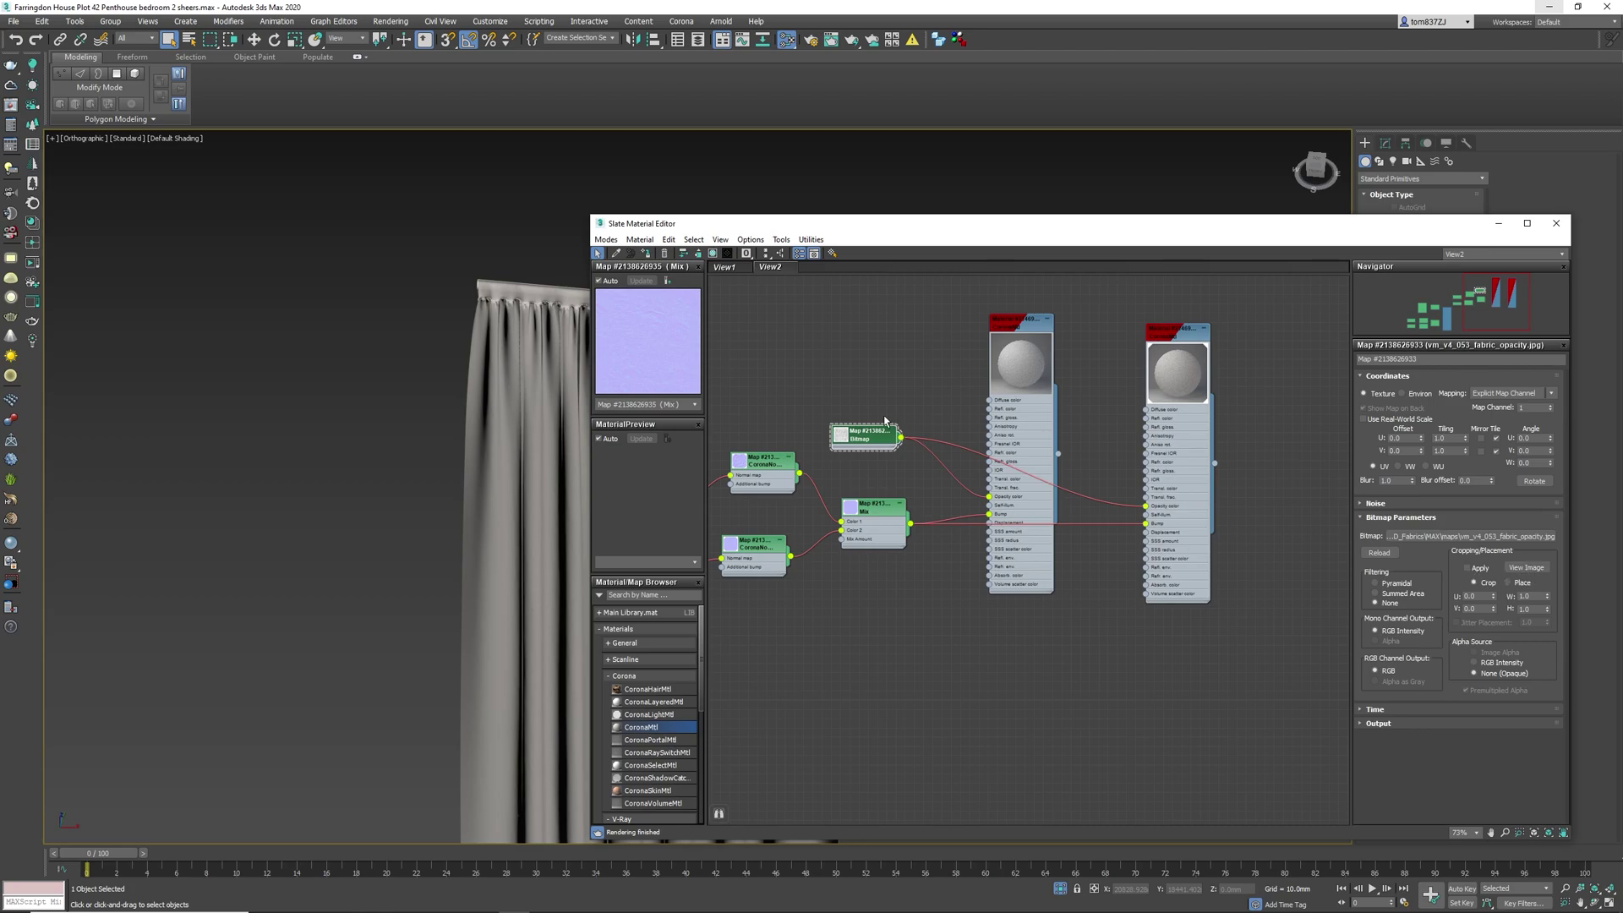
pyautogui.moveTo(714, 257)
pyautogui.mouseDown()
pyautogui.moveTo(761, 265)
pyautogui.moveTo(725, 273)
pyautogui.moveTo(726, 290)
pyautogui.mouseUp()
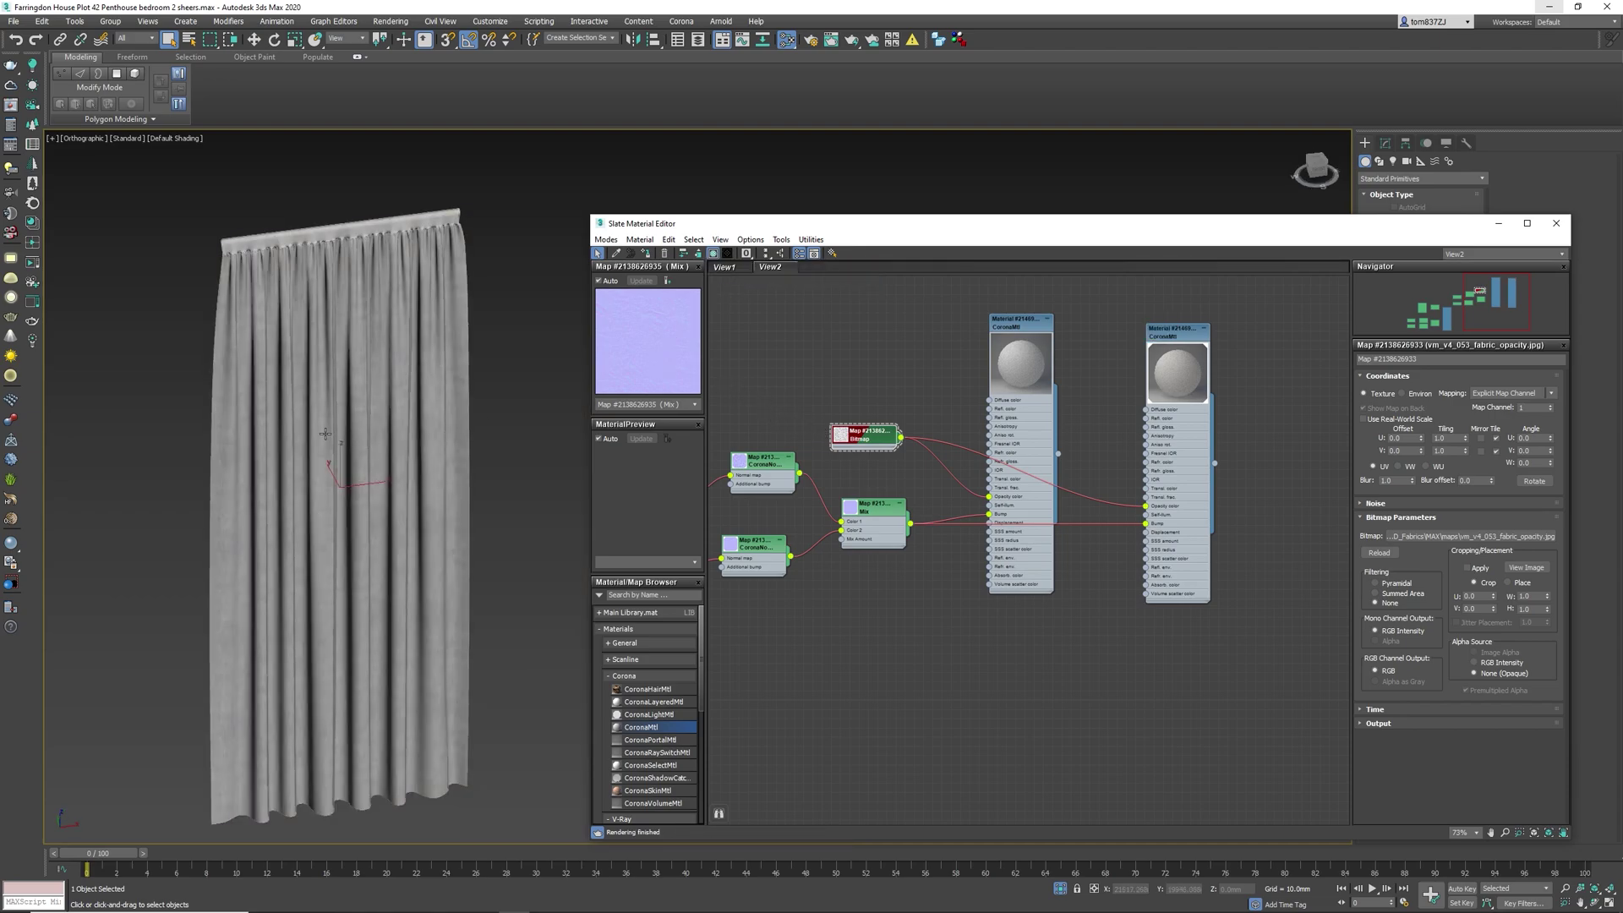
pyautogui.scroll(10, 324, 435)
pyautogui.scroll(-10, 372, 443)
# - Display the fabric normal bitmap on the curtain in the viewport through the new sheers material and examine it up close
pyautogui.moveTo(743, 492); pyautogui.dragTo(995, 475, button='middle')
pyautogui.click(899, 482)
pyautogui.click(714, 253)
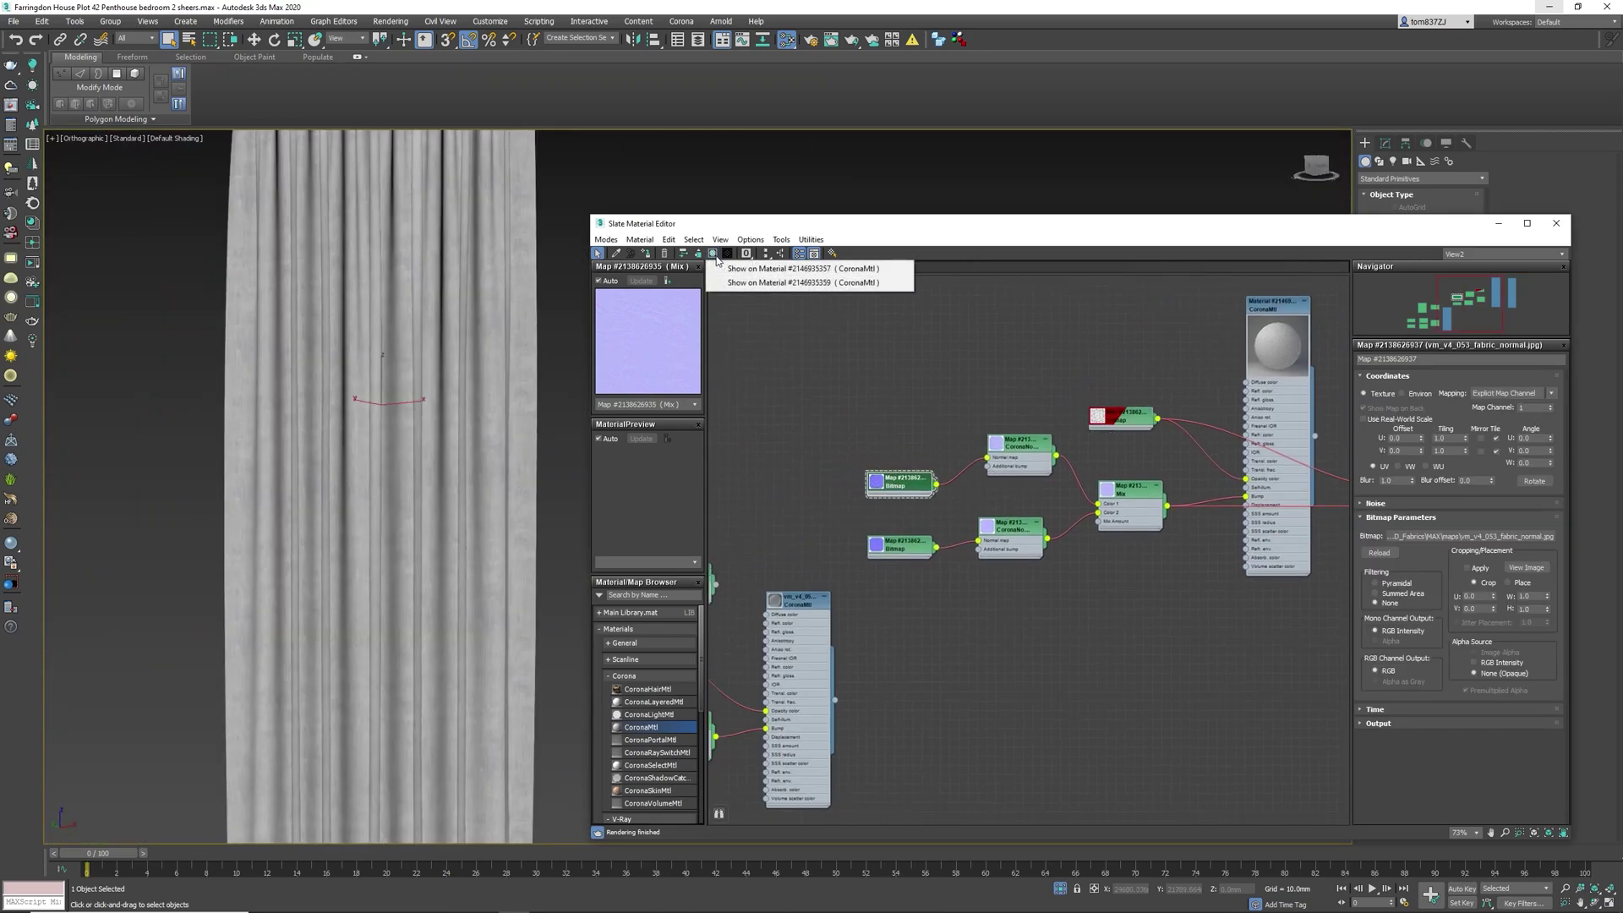
pyautogui.click(741, 287)
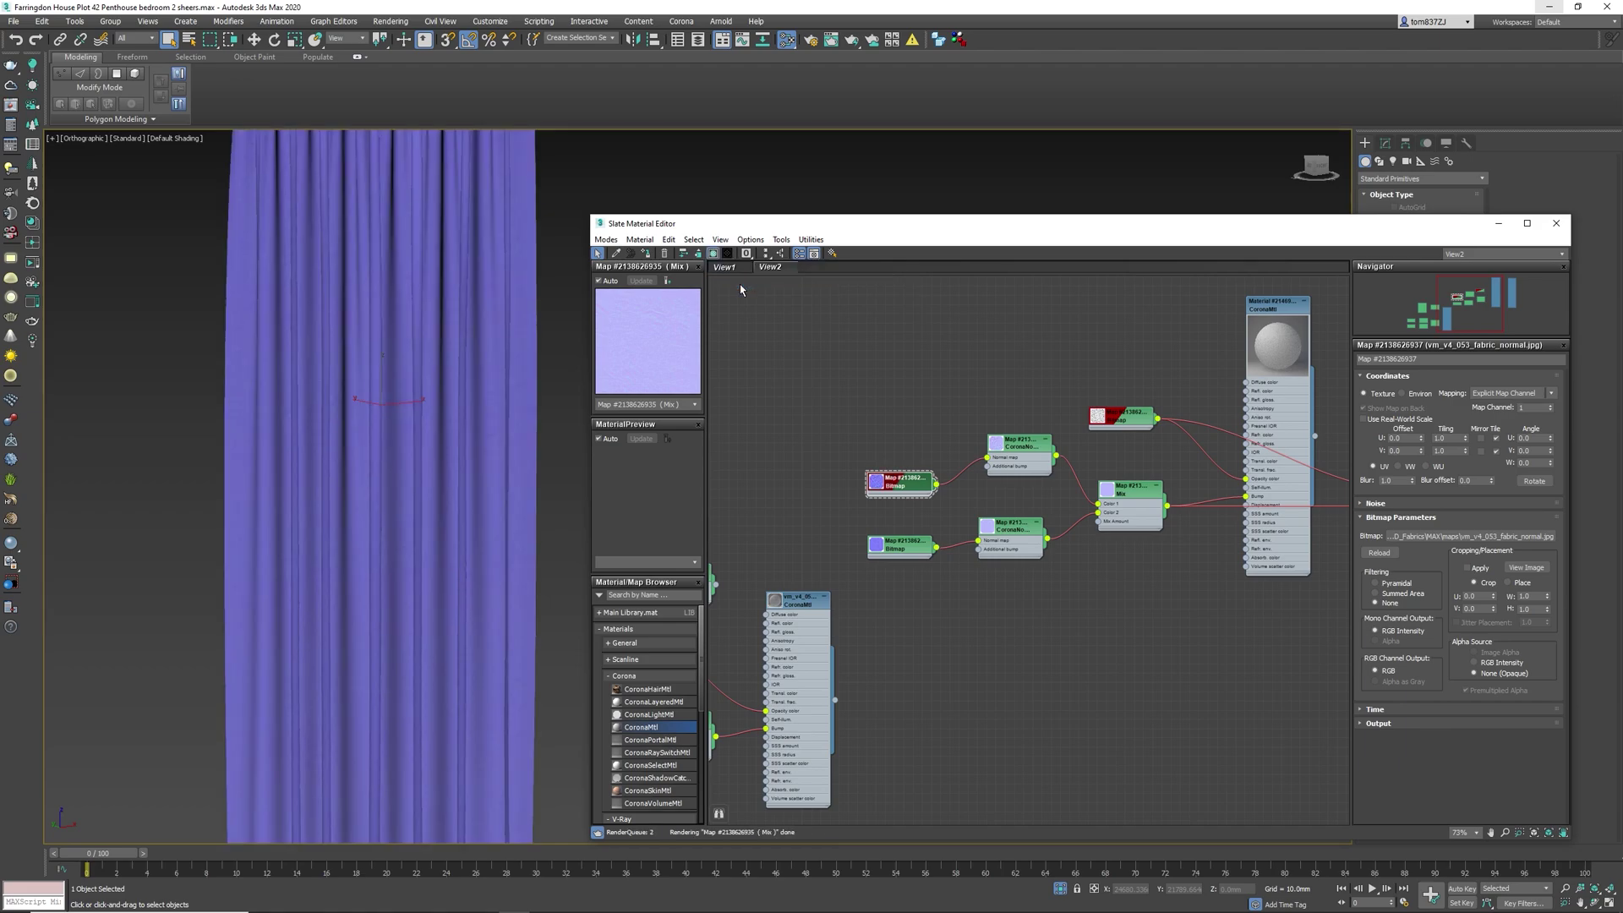
pyautogui.scroll(6, 440, 444)
# - Display the wrinkles normal bitmap on the curtain in the viewport and set its map channel to 1
pyautogui.click(900, 552)
pyautogui.click(713, 253)
pyautogui.click(738, 284)
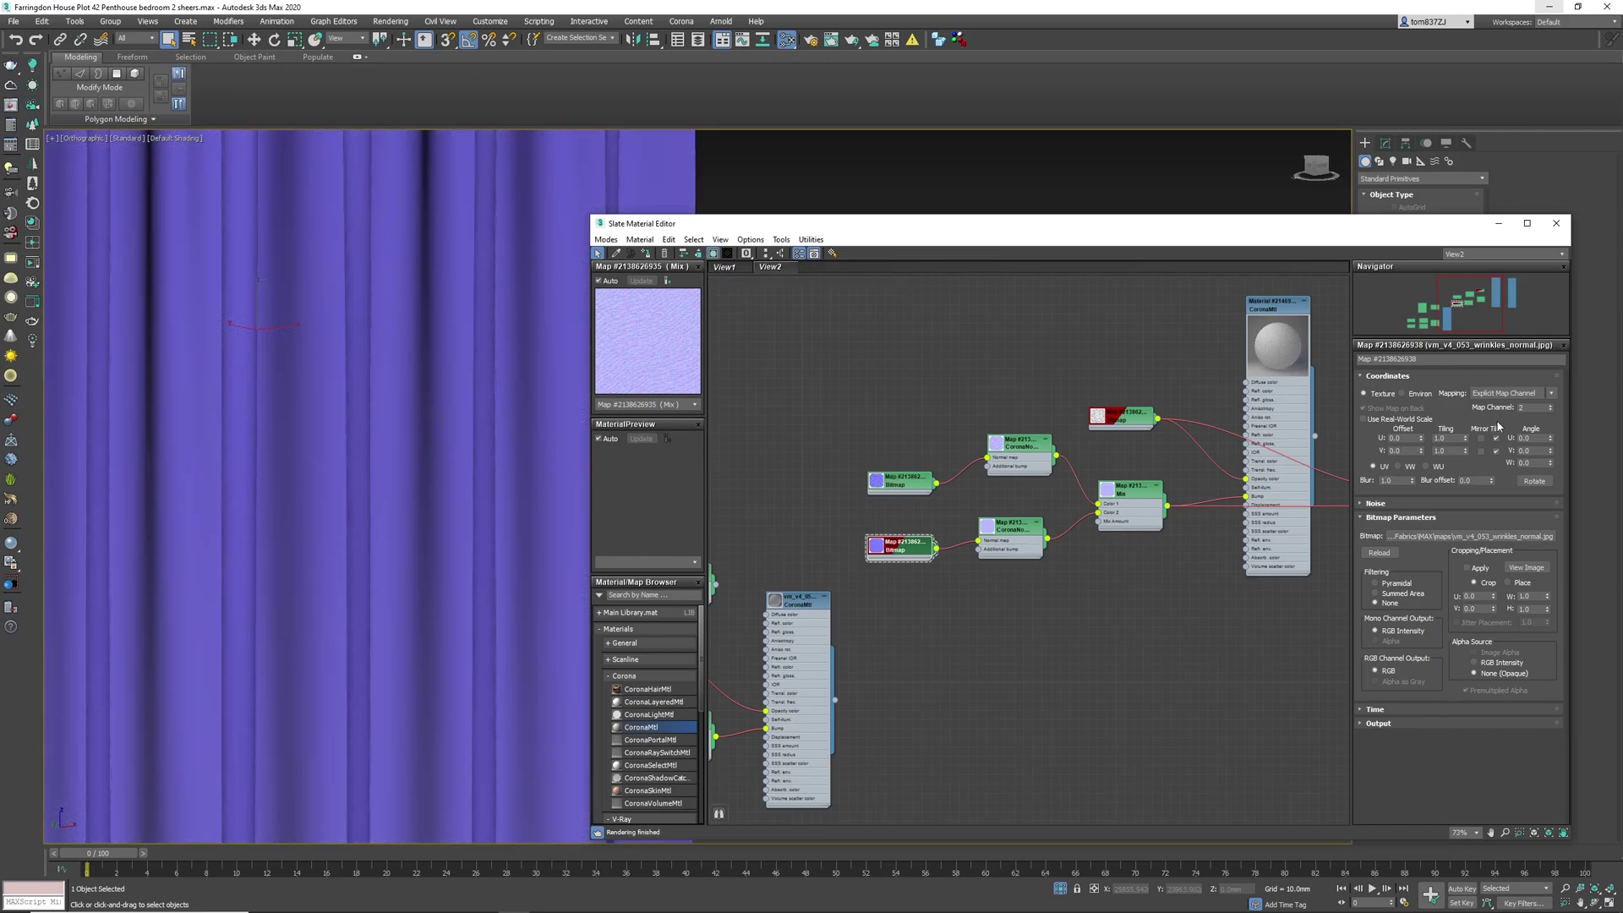
pyautogui.click(1549, 411)
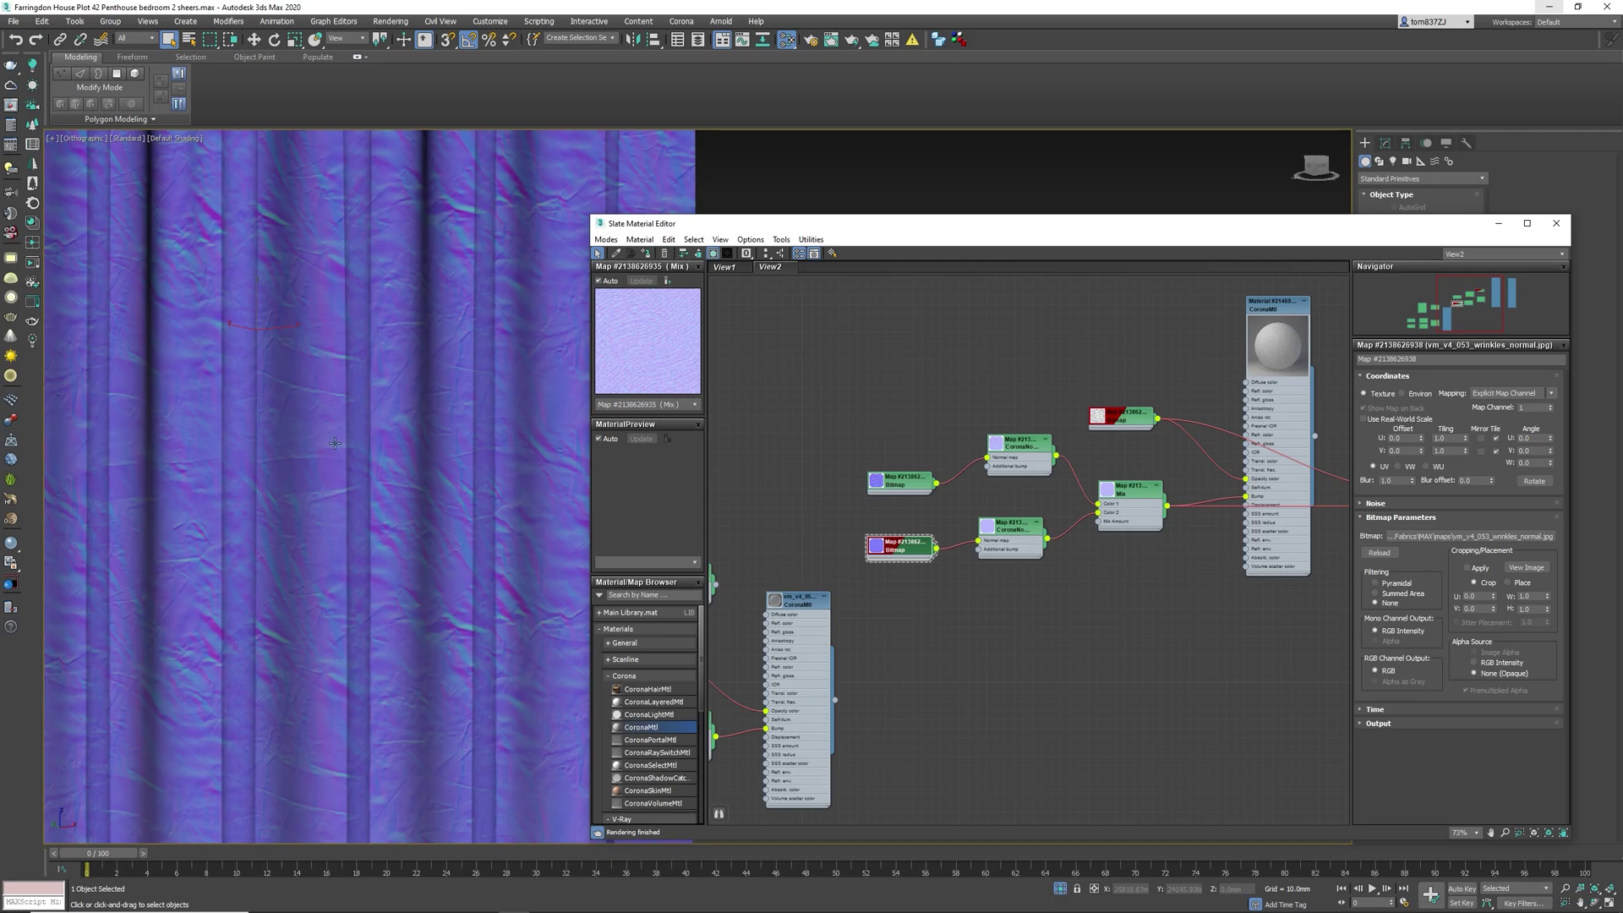
pyautogui.scroll(-5, 351, 446)
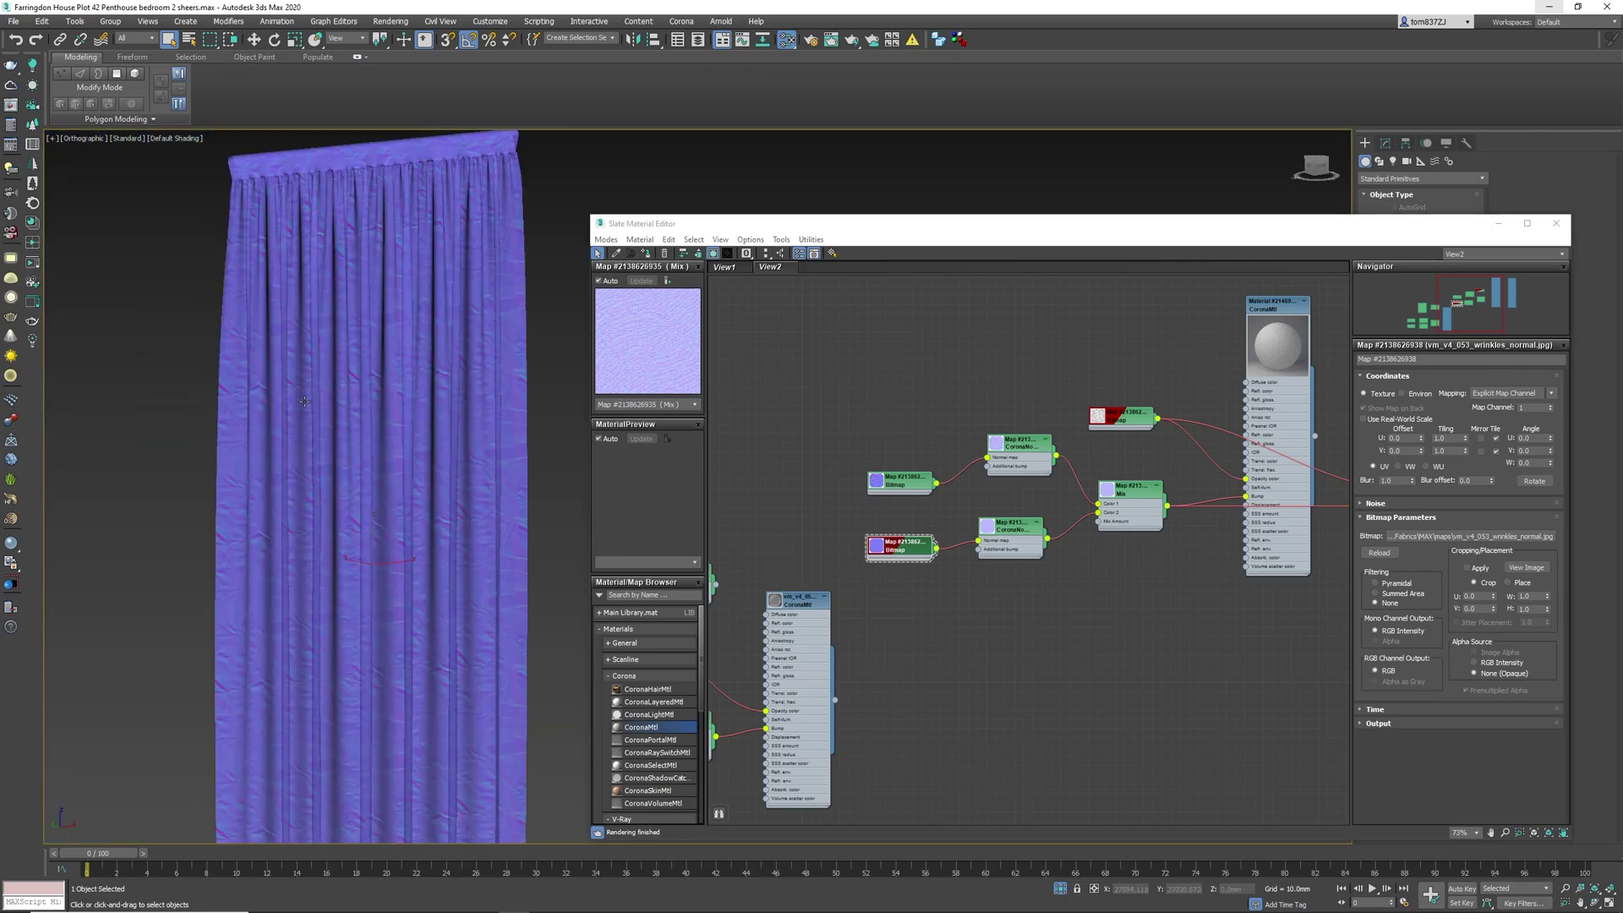
pyautogui.keyDown('alt'); pyautogui.moveTo(316, 505); pyautogui.dragTo(348, 584, button='middle'); pyautogui.keyUp('alt')
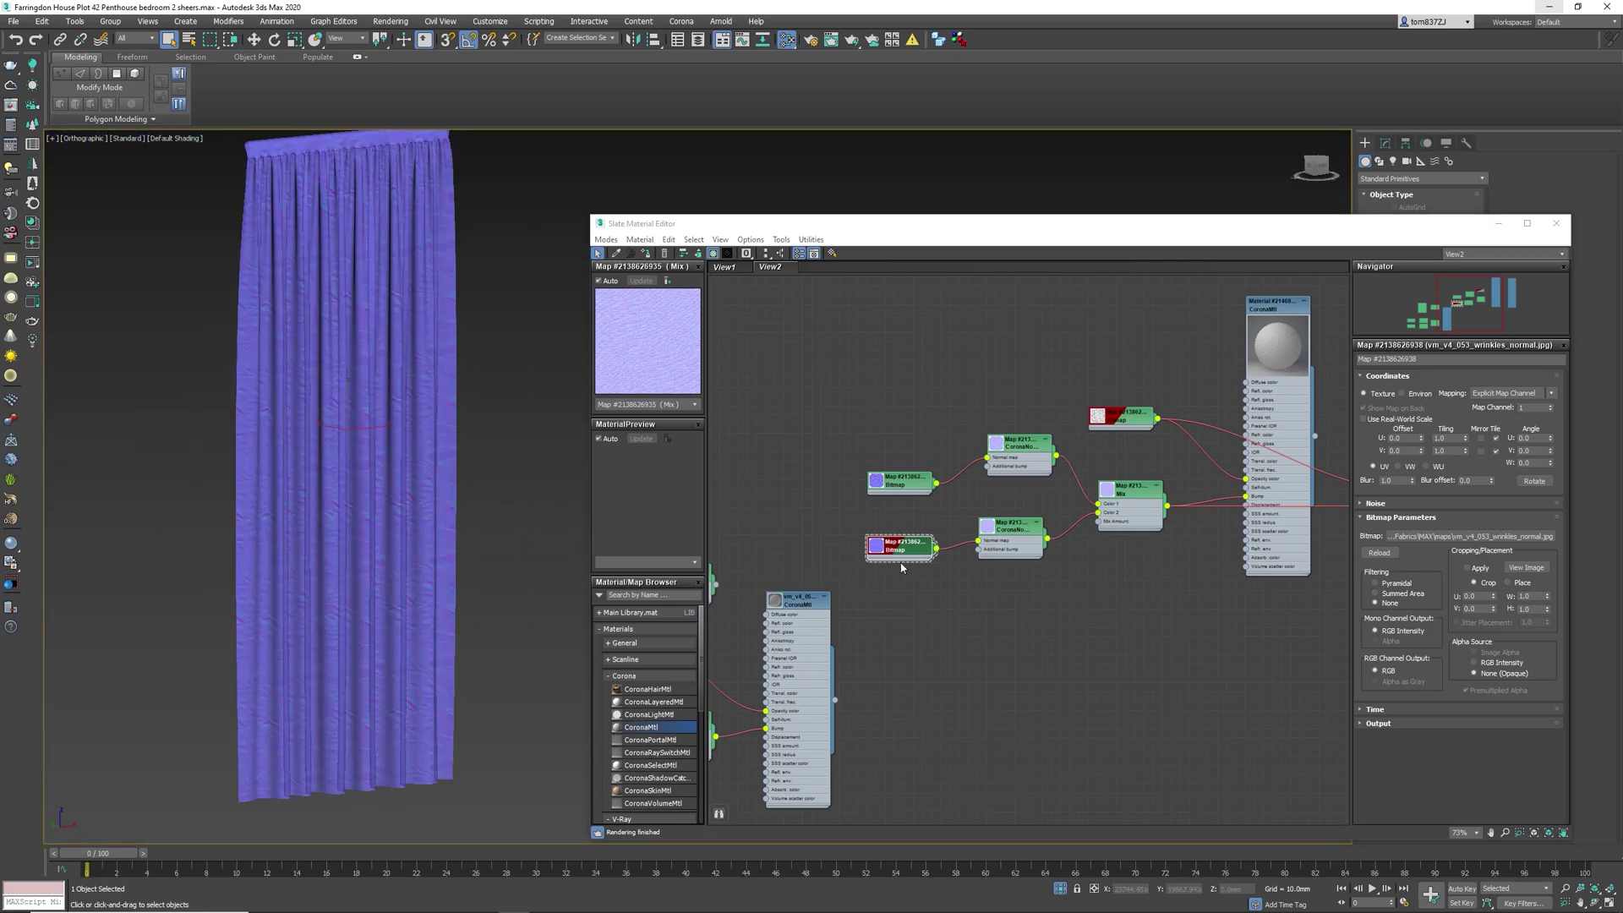
# - Set the wrinkles normal bitmap's U and V tiling to 0.3 and check the wrinkle size on the curtain
pyautogui.doubleClick(1448, 437)
pyautogui.write('0.3')
pyautogui.press('Tab')
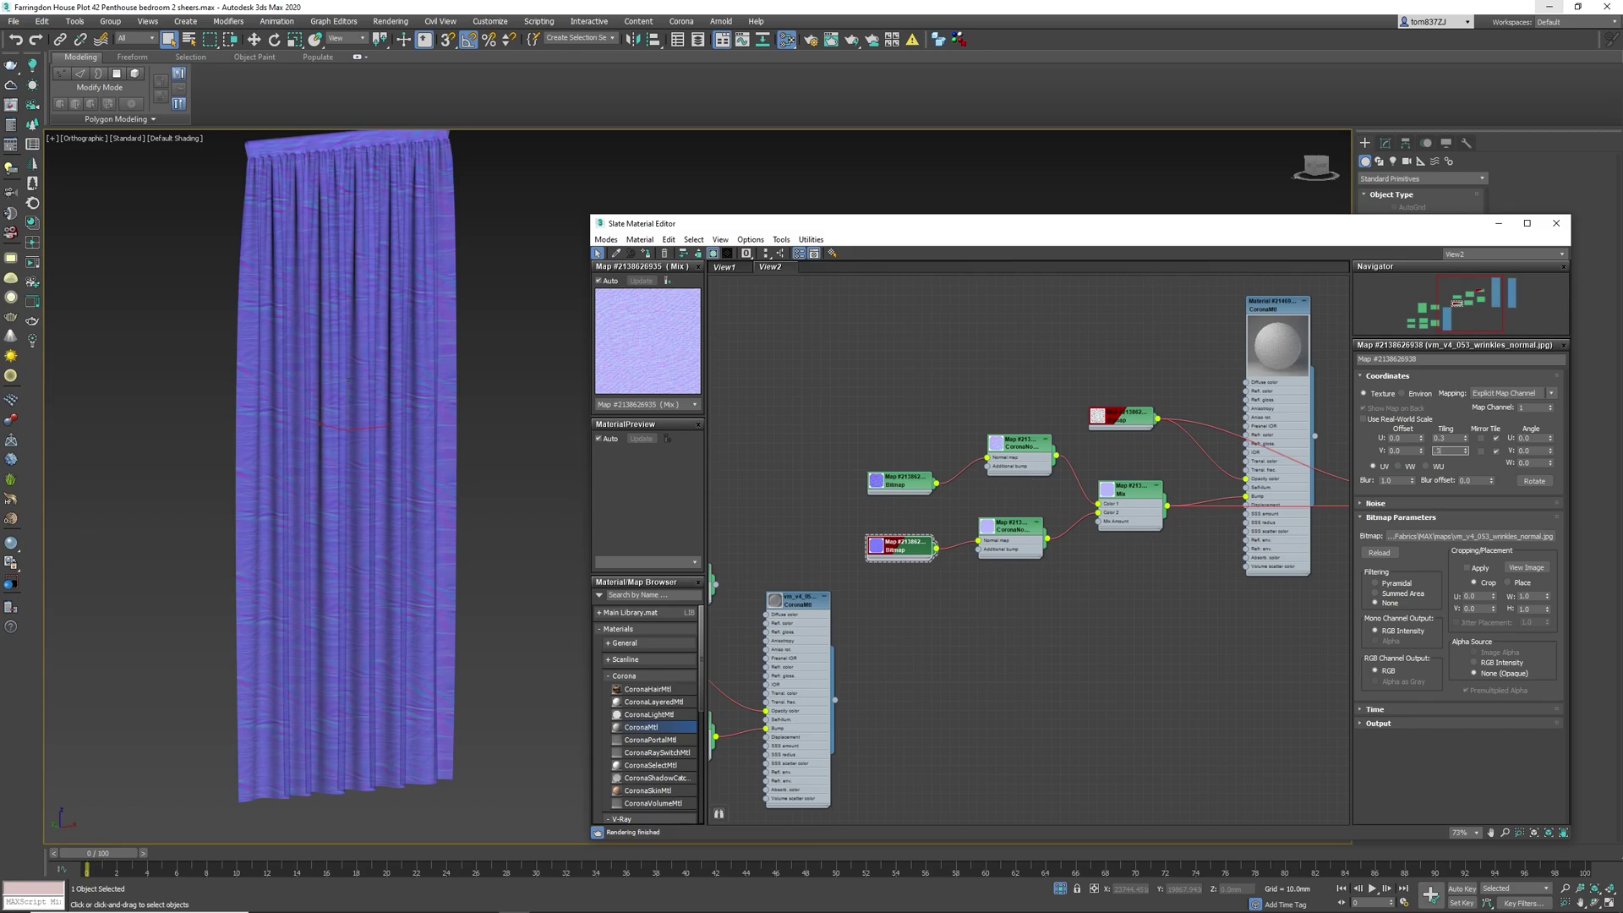
pyautogui.click(394, 502)
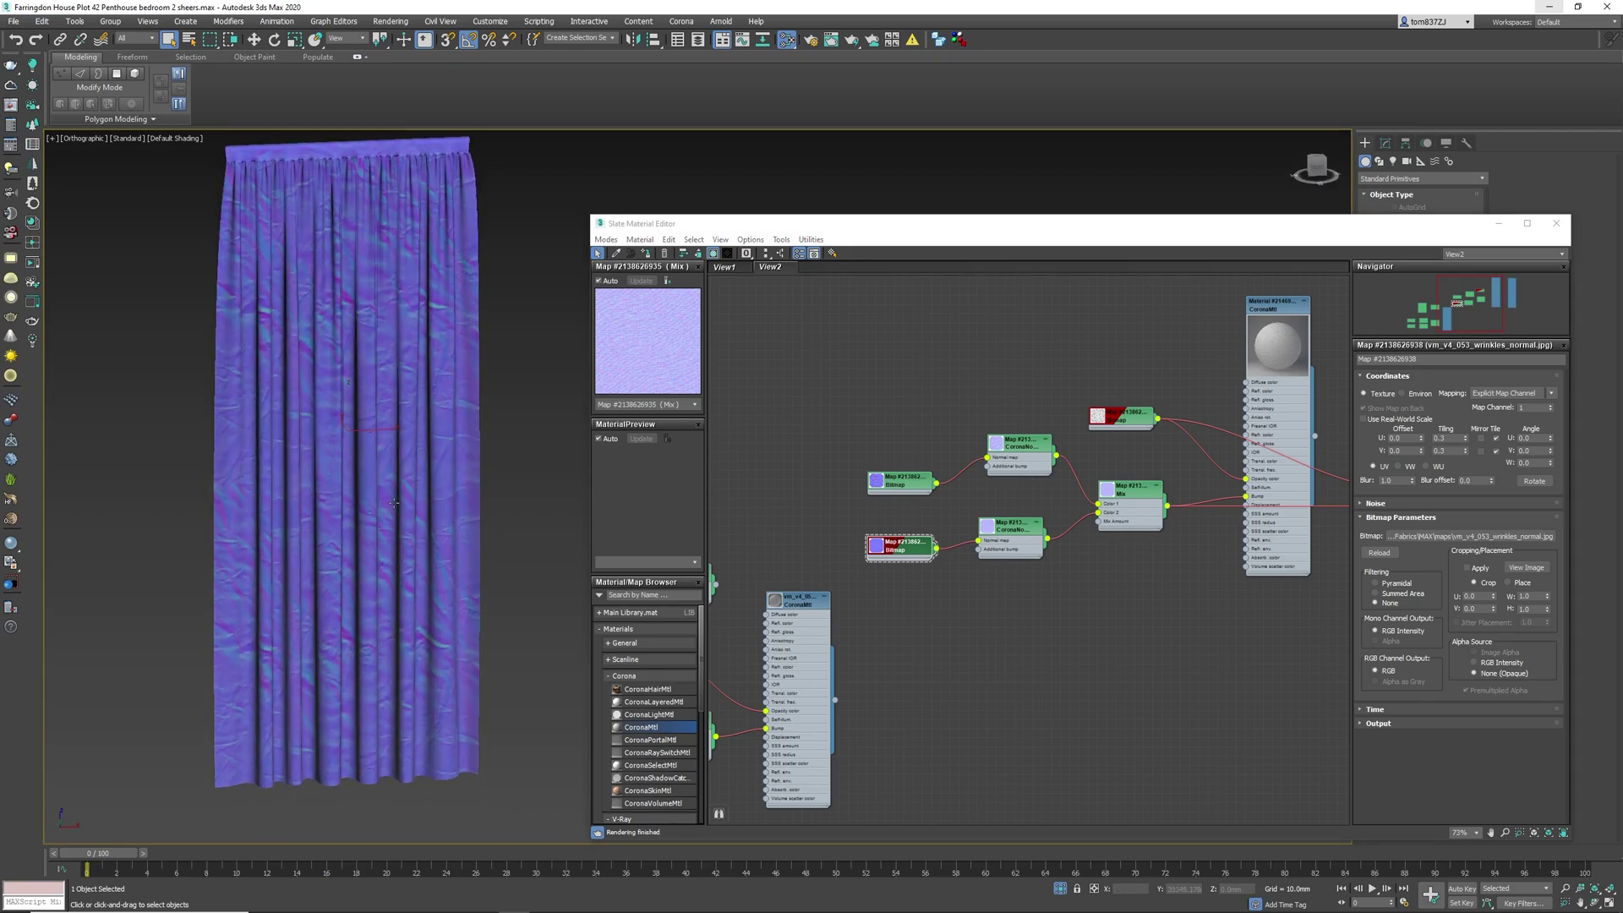
pyautogui.scroll(3, 394, 502)
# - Close the material editor, end the curtain's isolation and show the whole bedroom shaded through the Bed Cam view
pyautogui.press('m')
pyautogui.scroll(-3, 394, 502)
pyautogui.keyDown('alt'); pyautogui.moveTo(394, 502); pyautogui.dragTo(518, 634, button='middle'); pyautogui.keyUp('alt')
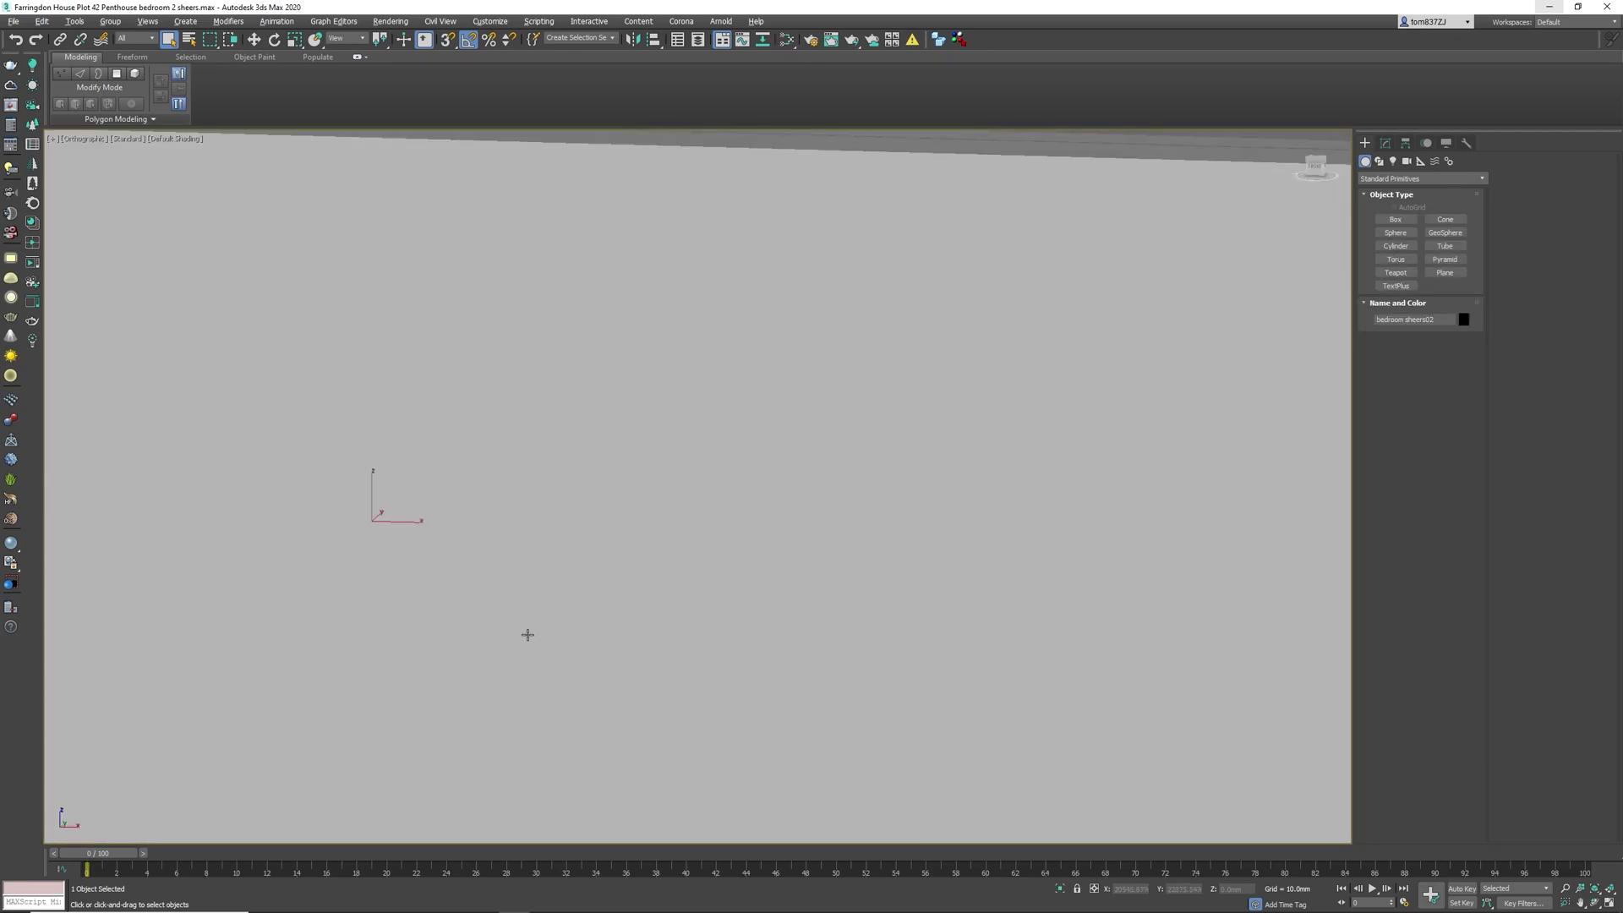
pyautogui.hotkey('alt', 'w')
pyautogui.rightClick(470, 688)
pyautogui.hotkey('alt', 'w')
pyautogui.press('F3')
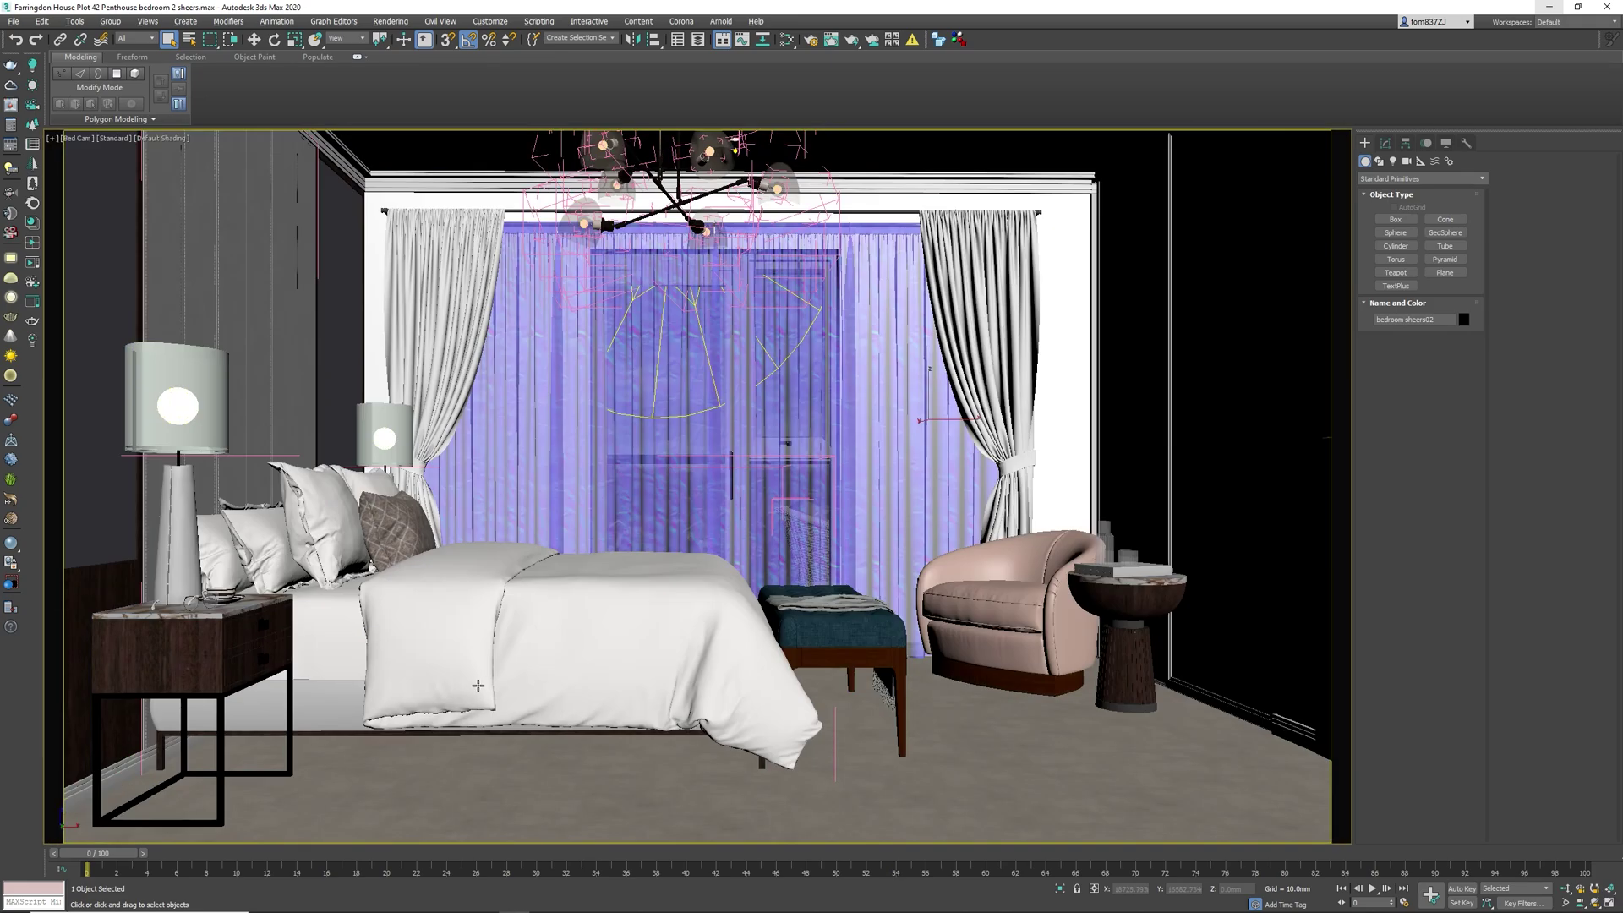